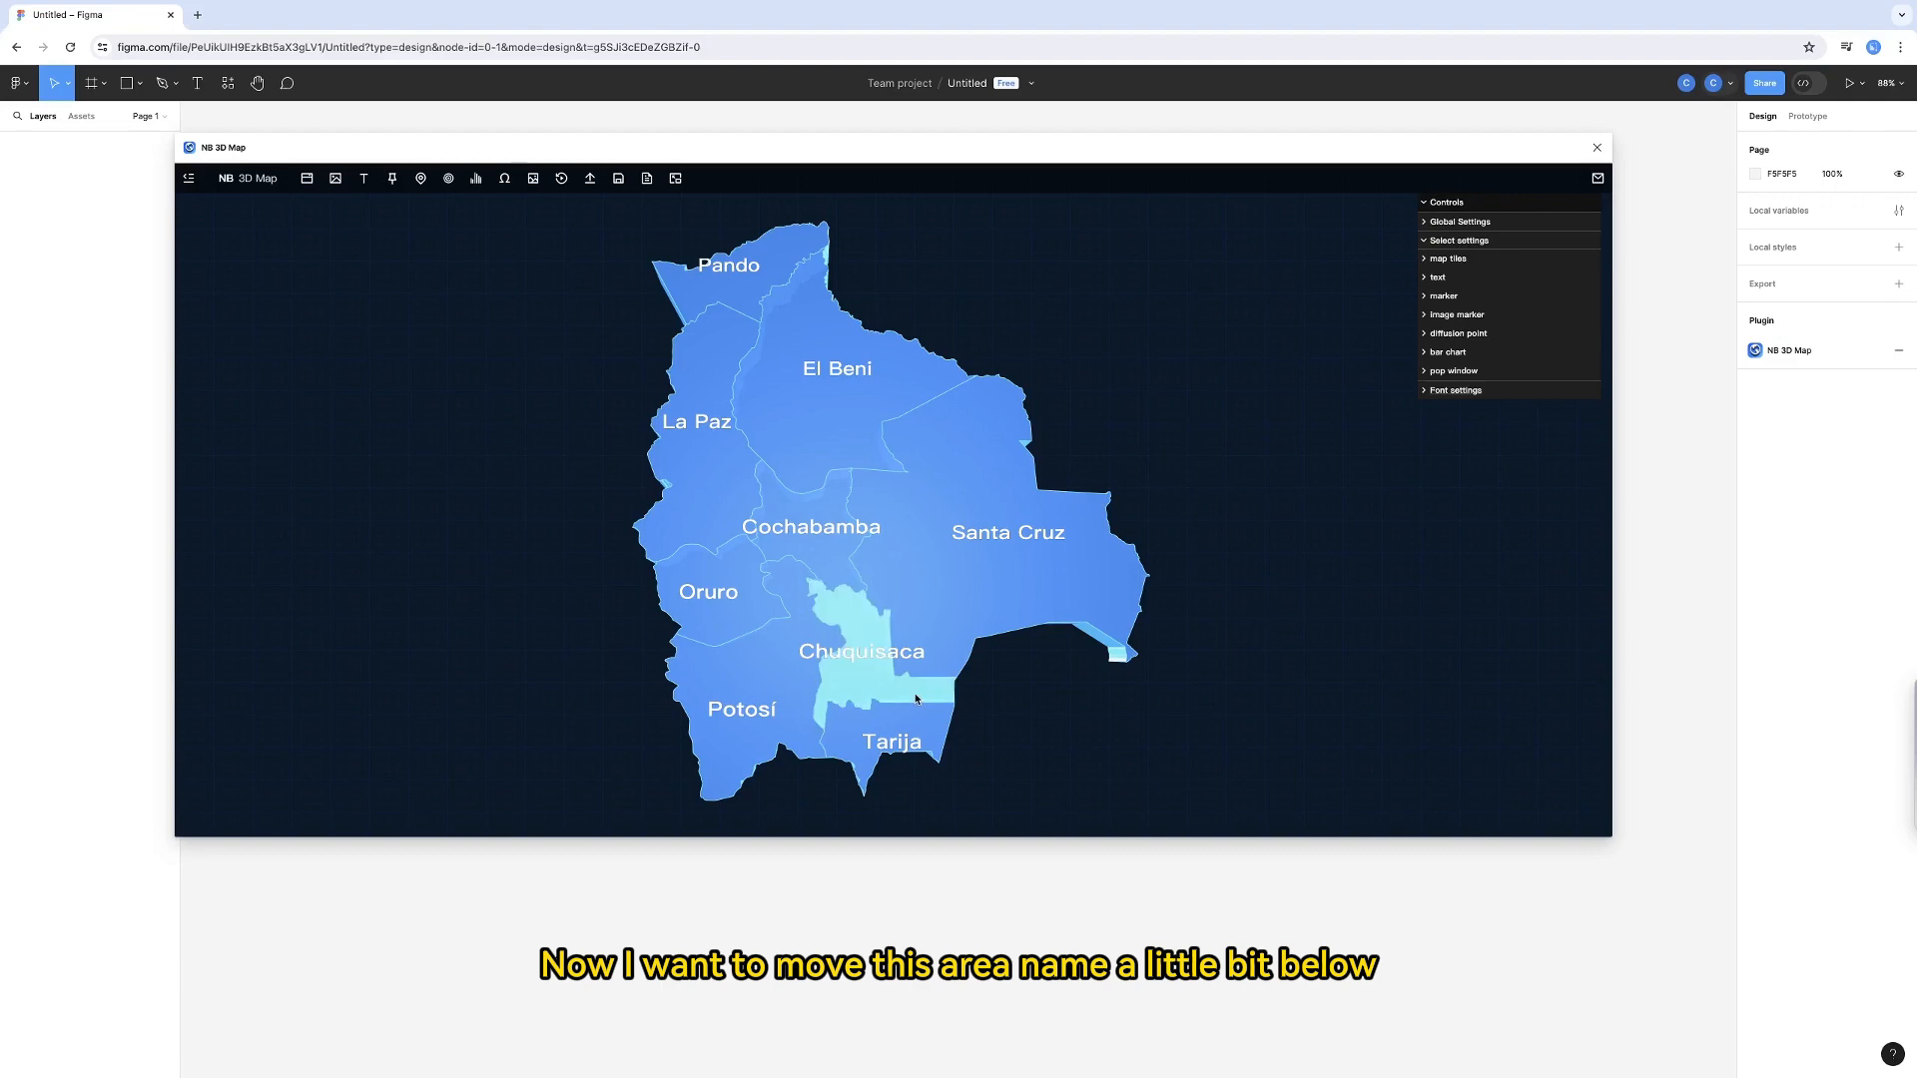
Move the Chuquisaca label to x 179 and y 362 in the text editor and apply the change
{"action": "left_click", "coordinate": [365, 185]}
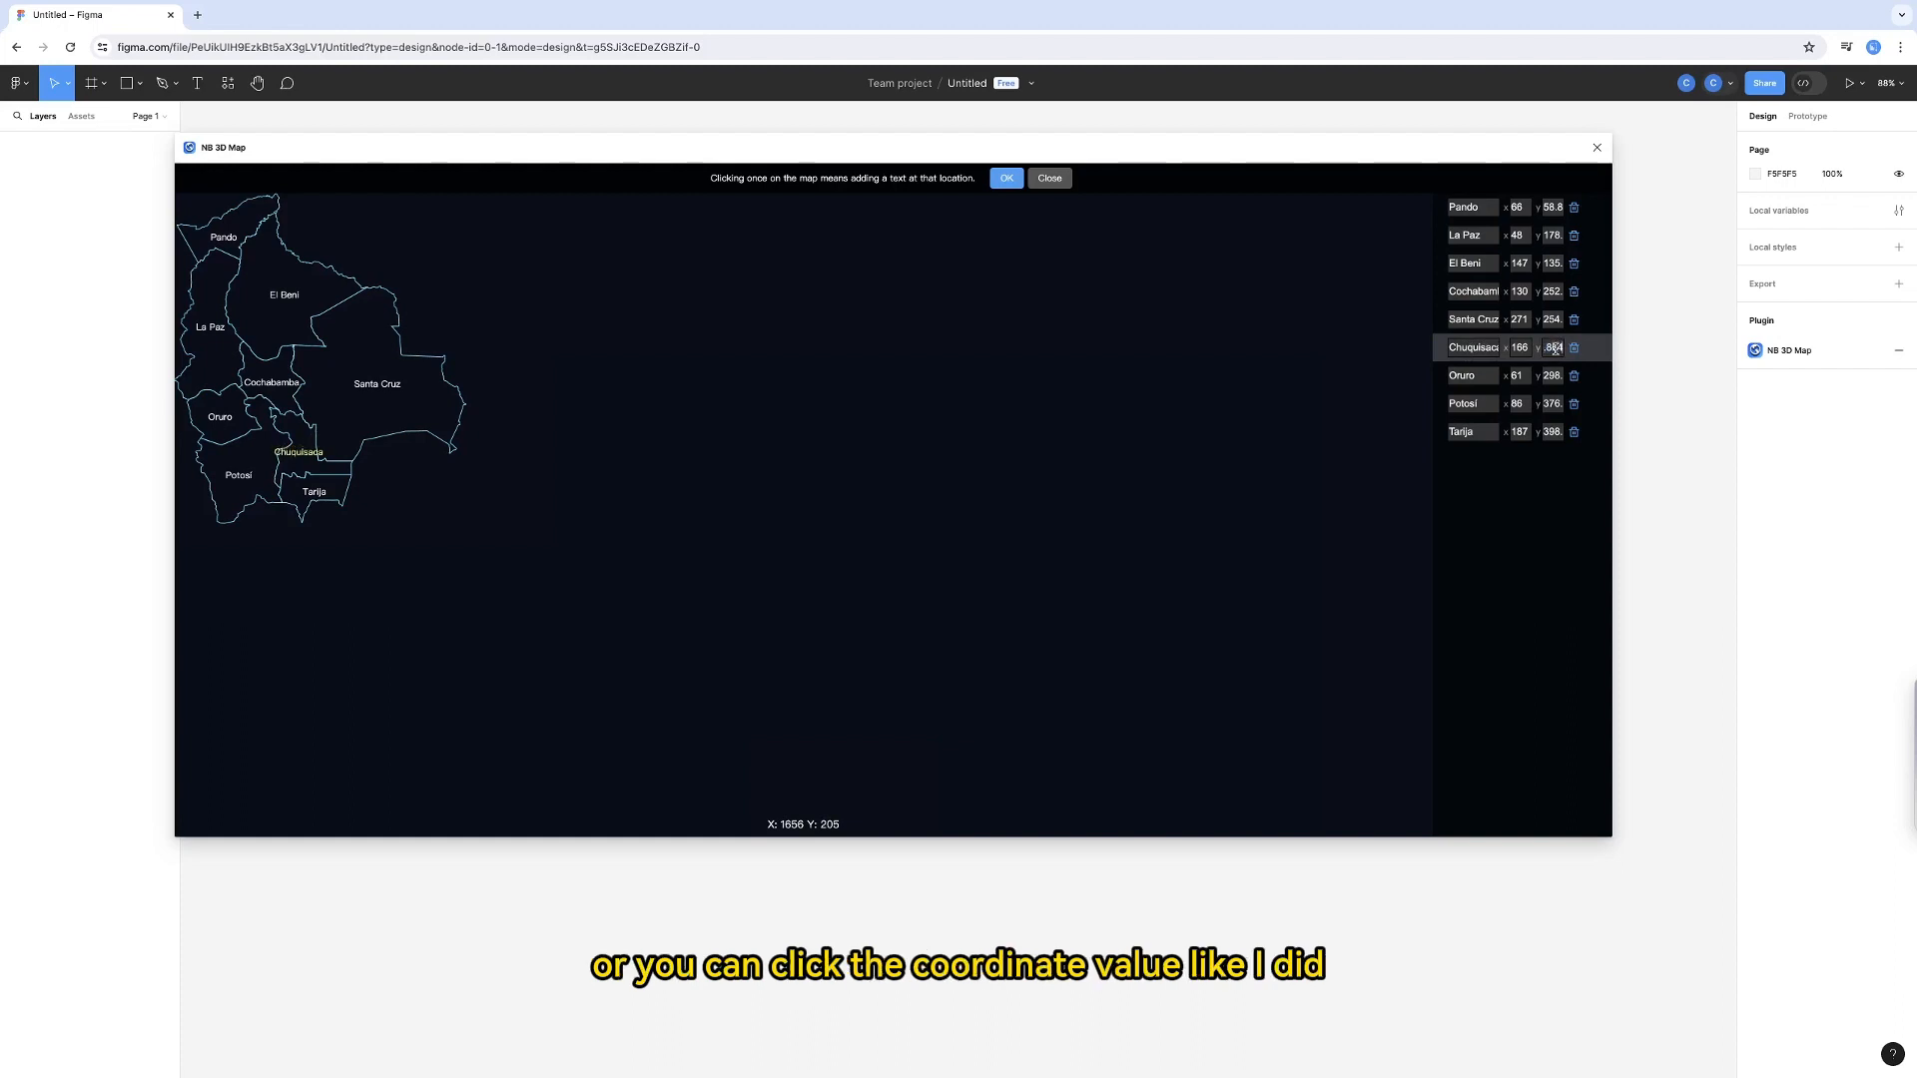
{"action": "scroll", "coordinate": [1555, 349], "scroll_direction": "up", "scroll_amount": 5}
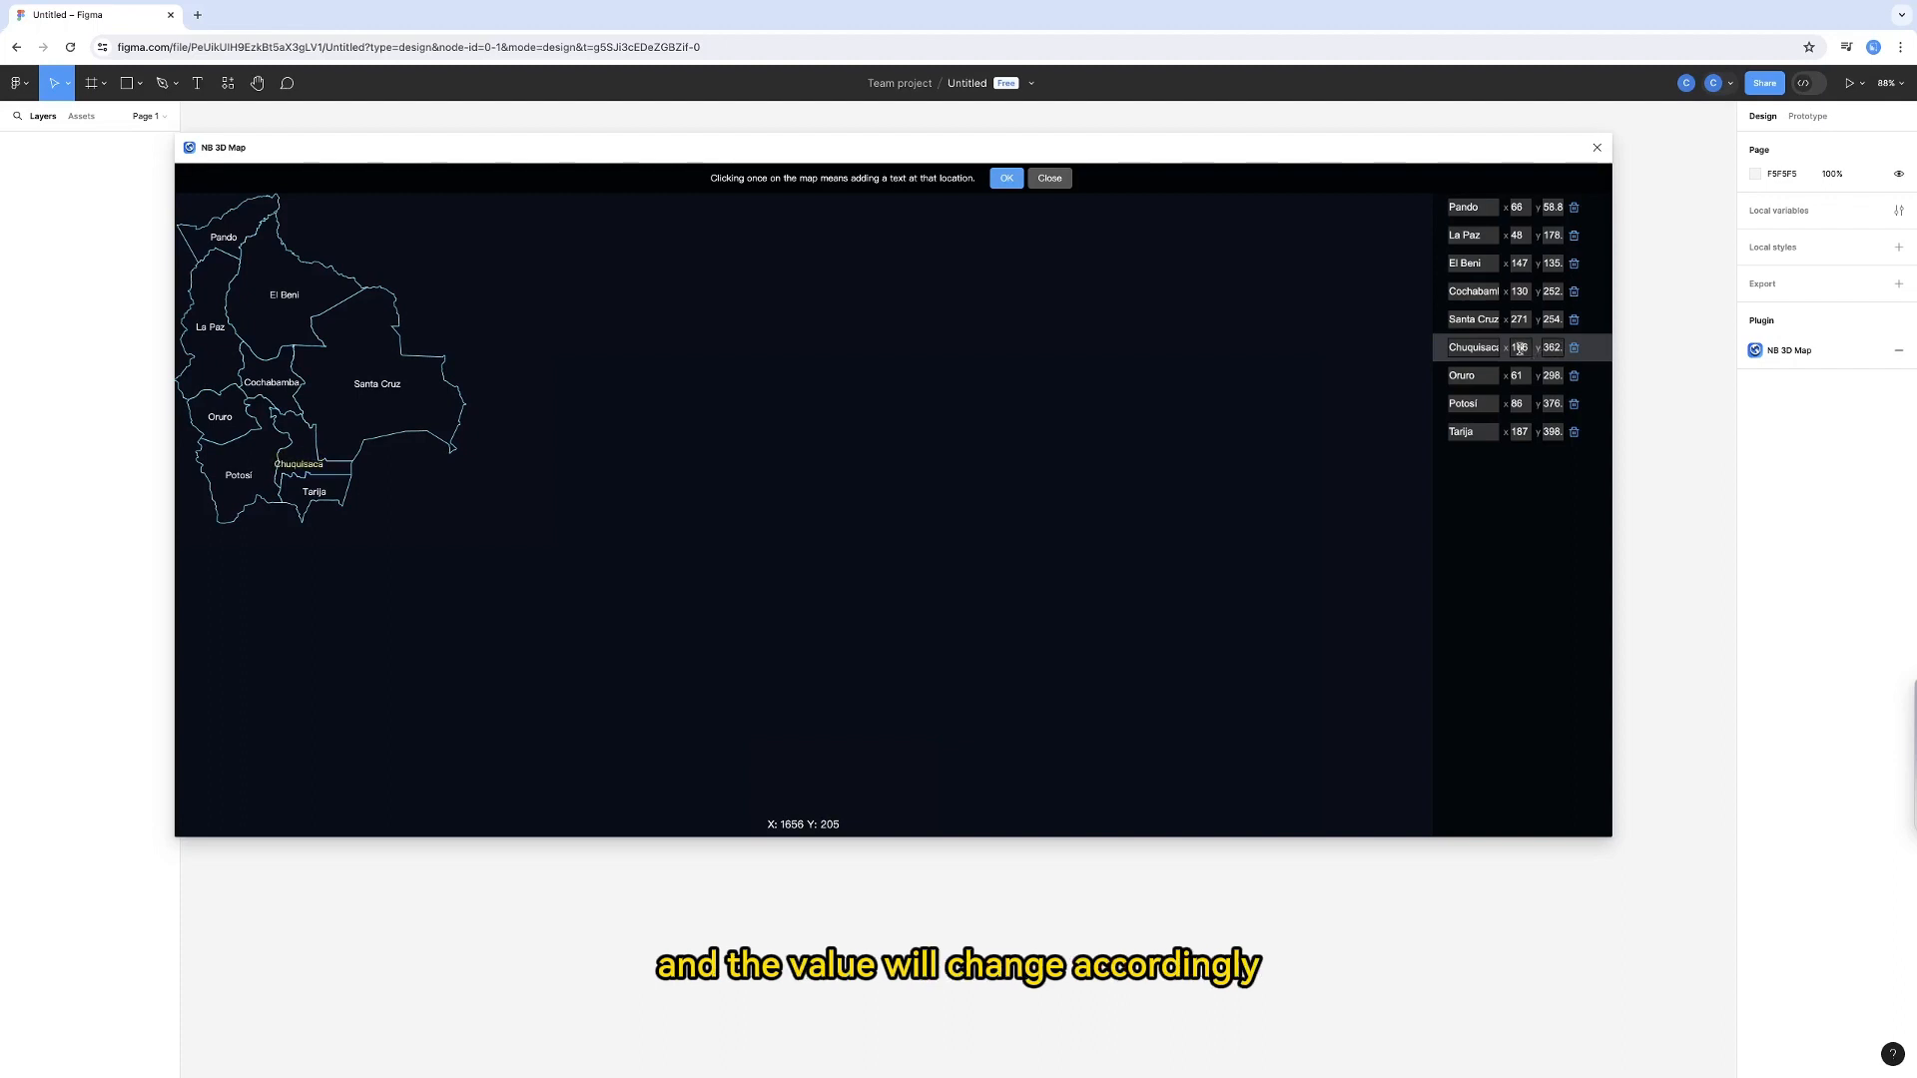
{"action": "scroll", "coordinate": [1520, 348], "scroll_direction": "up", "scroll_amount": 4}
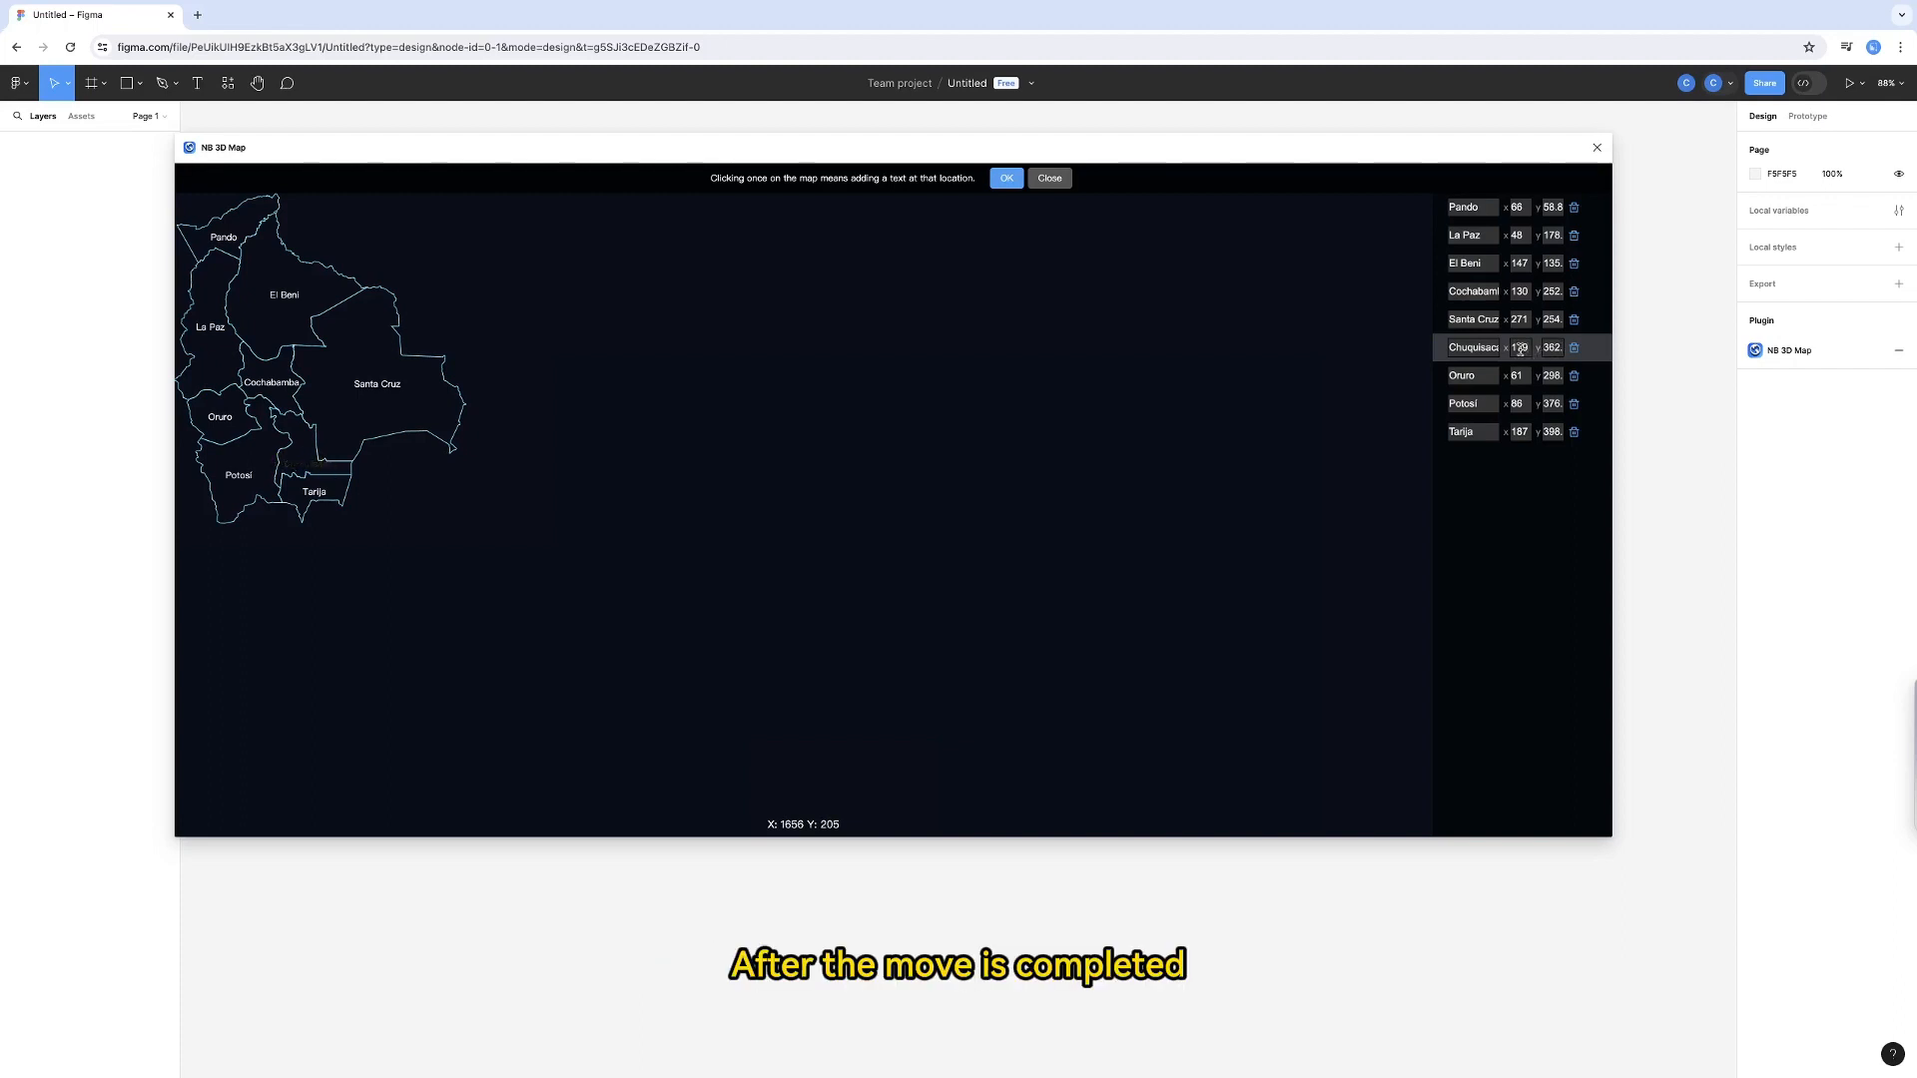
{"action": "left_click", "coordinate": [1007, 180]}
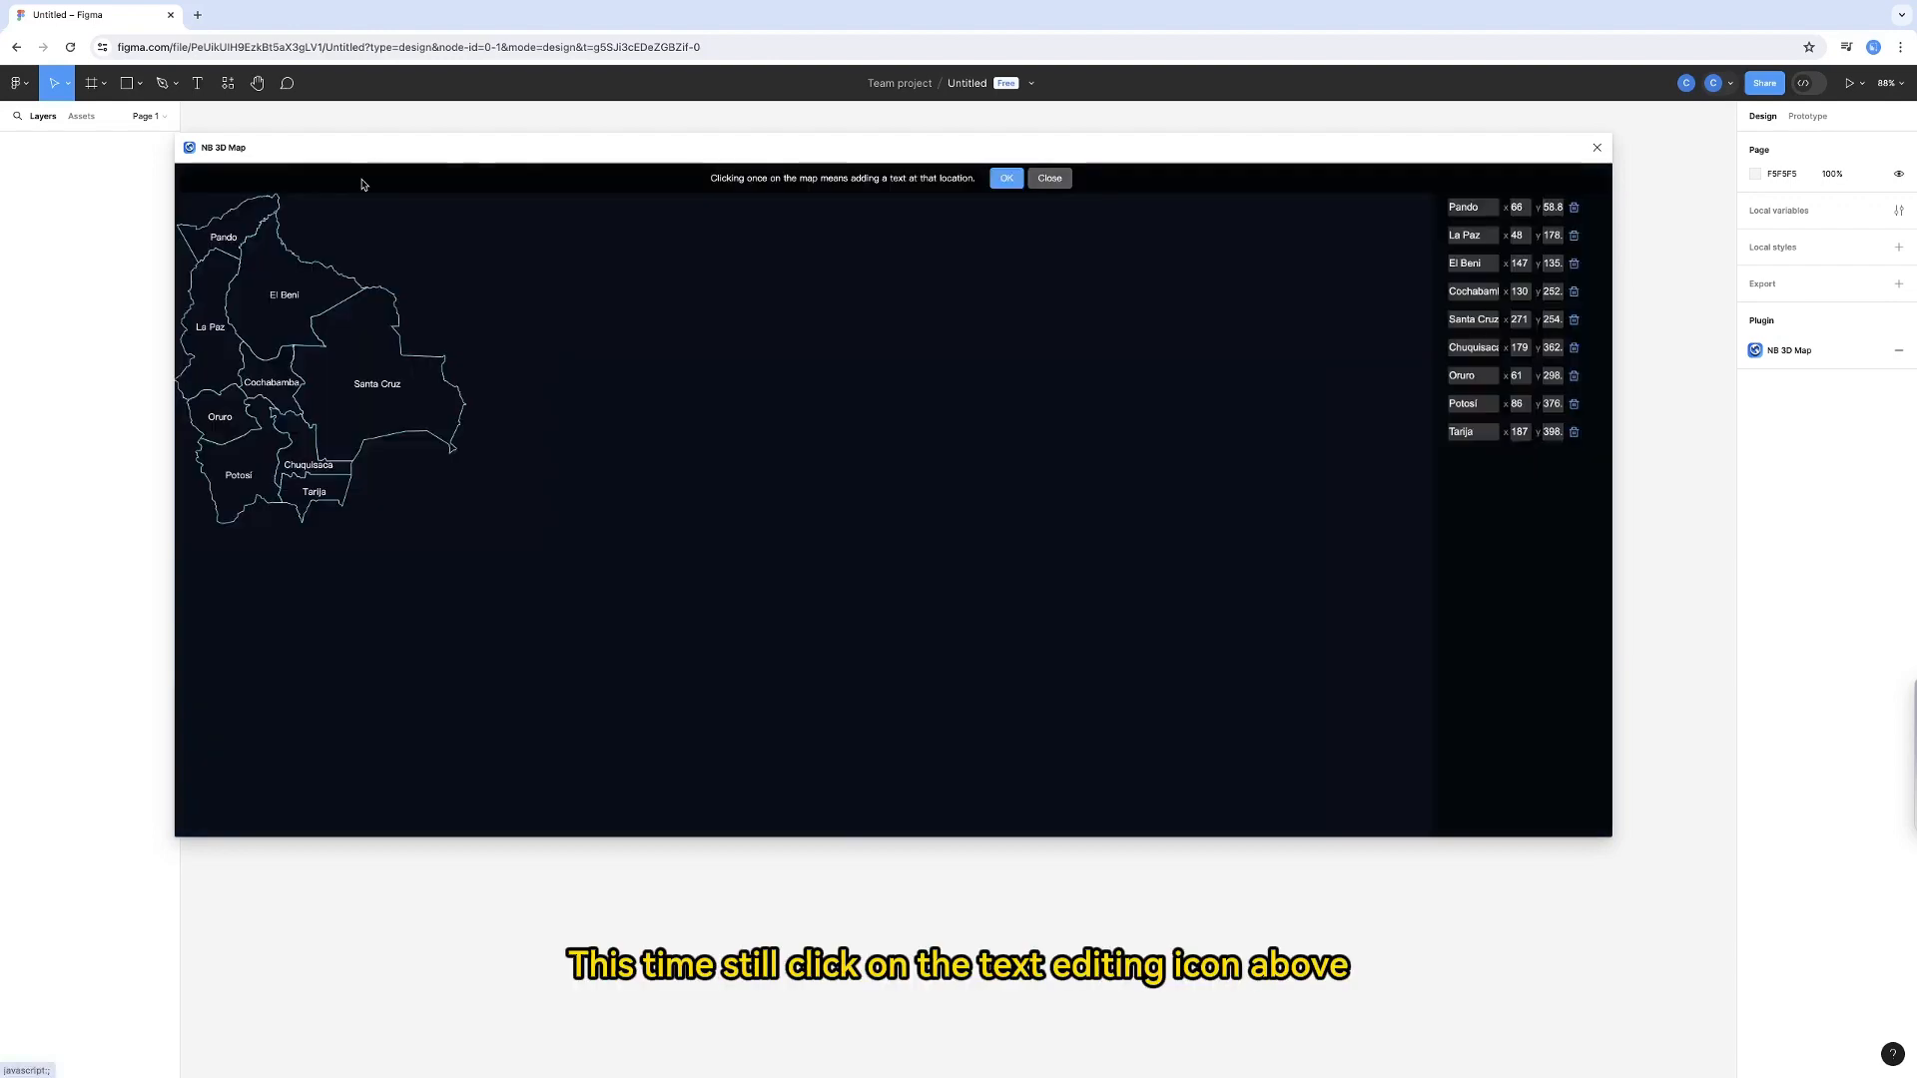
Add a new text label reading 12365 just beneath the Santa Cruz name on the flat map
{"action": "left_click", "coordinate": [364, 179]}
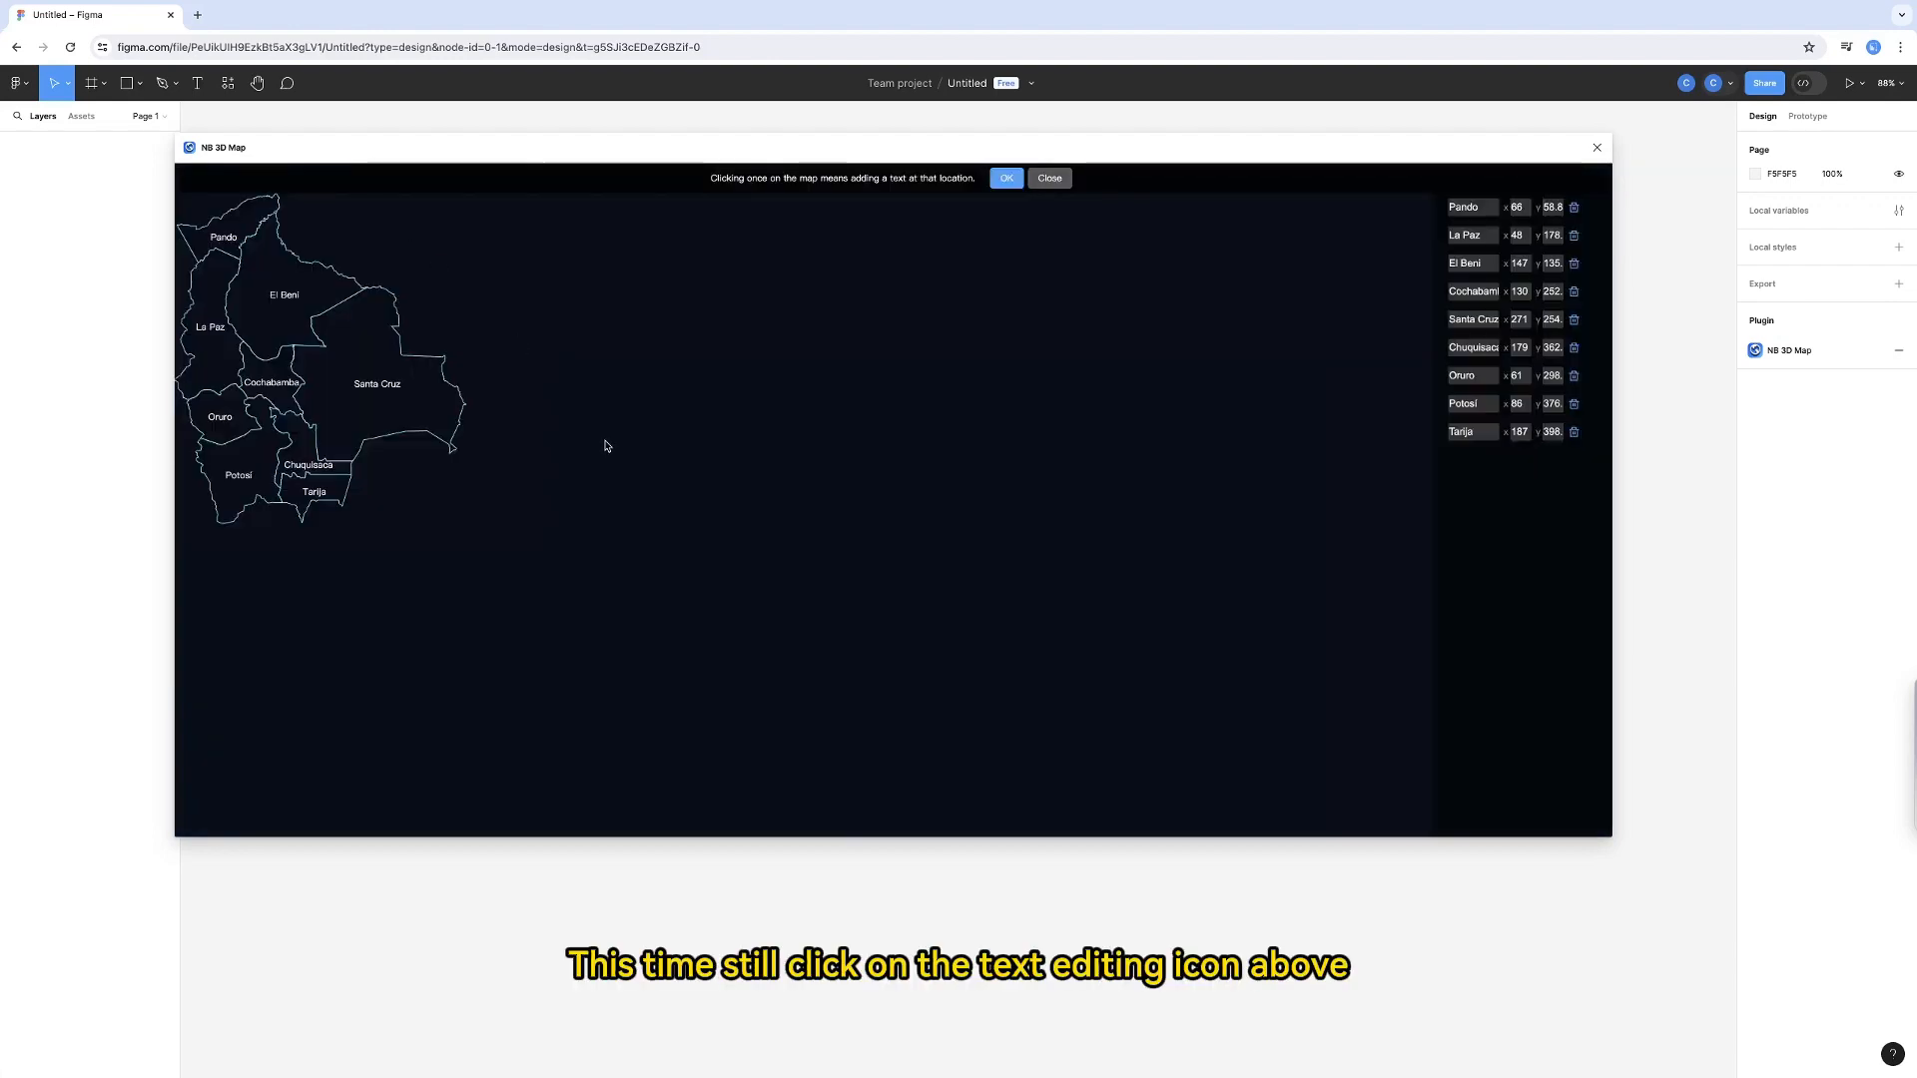
{"action": "left_click", "coordinate": [377, 404]}
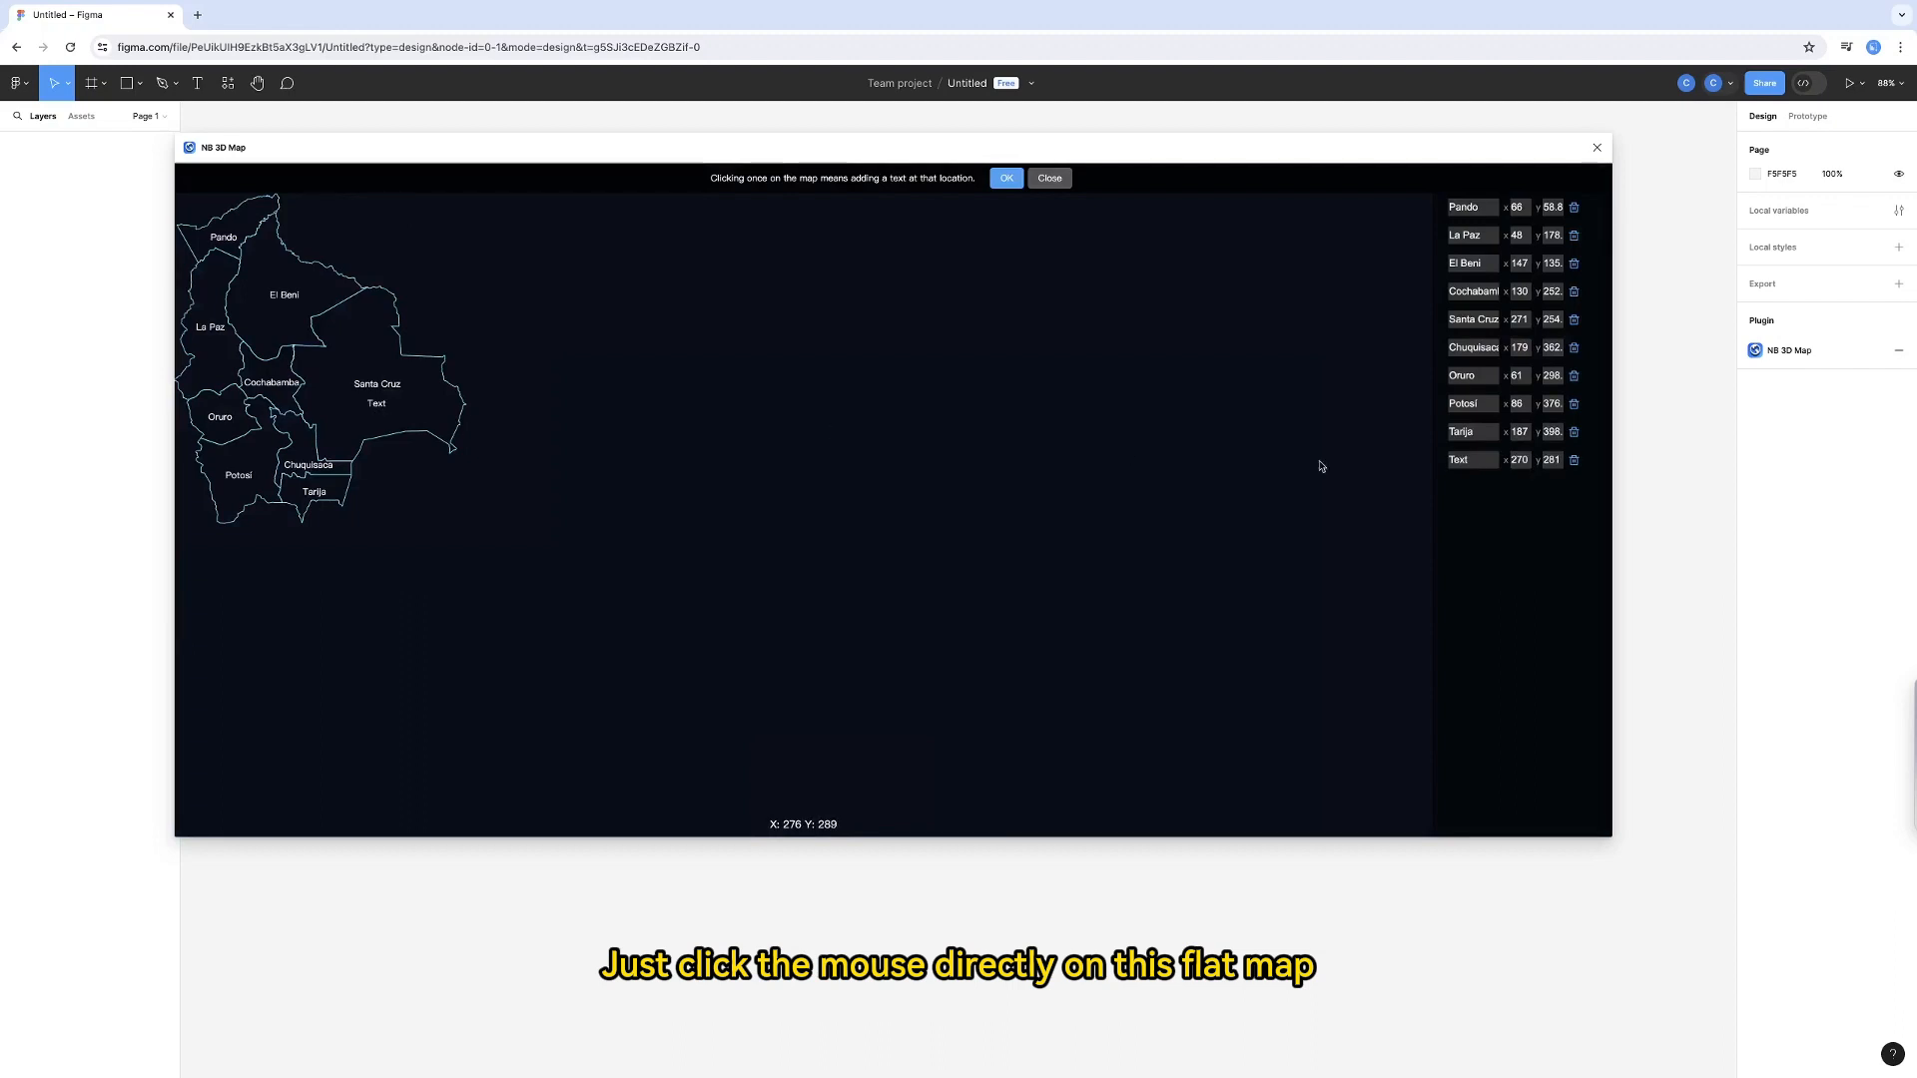
{"action": "left_click_drag", "start_coordinate": [1485, 461], "coordinate": [1439, 461]}
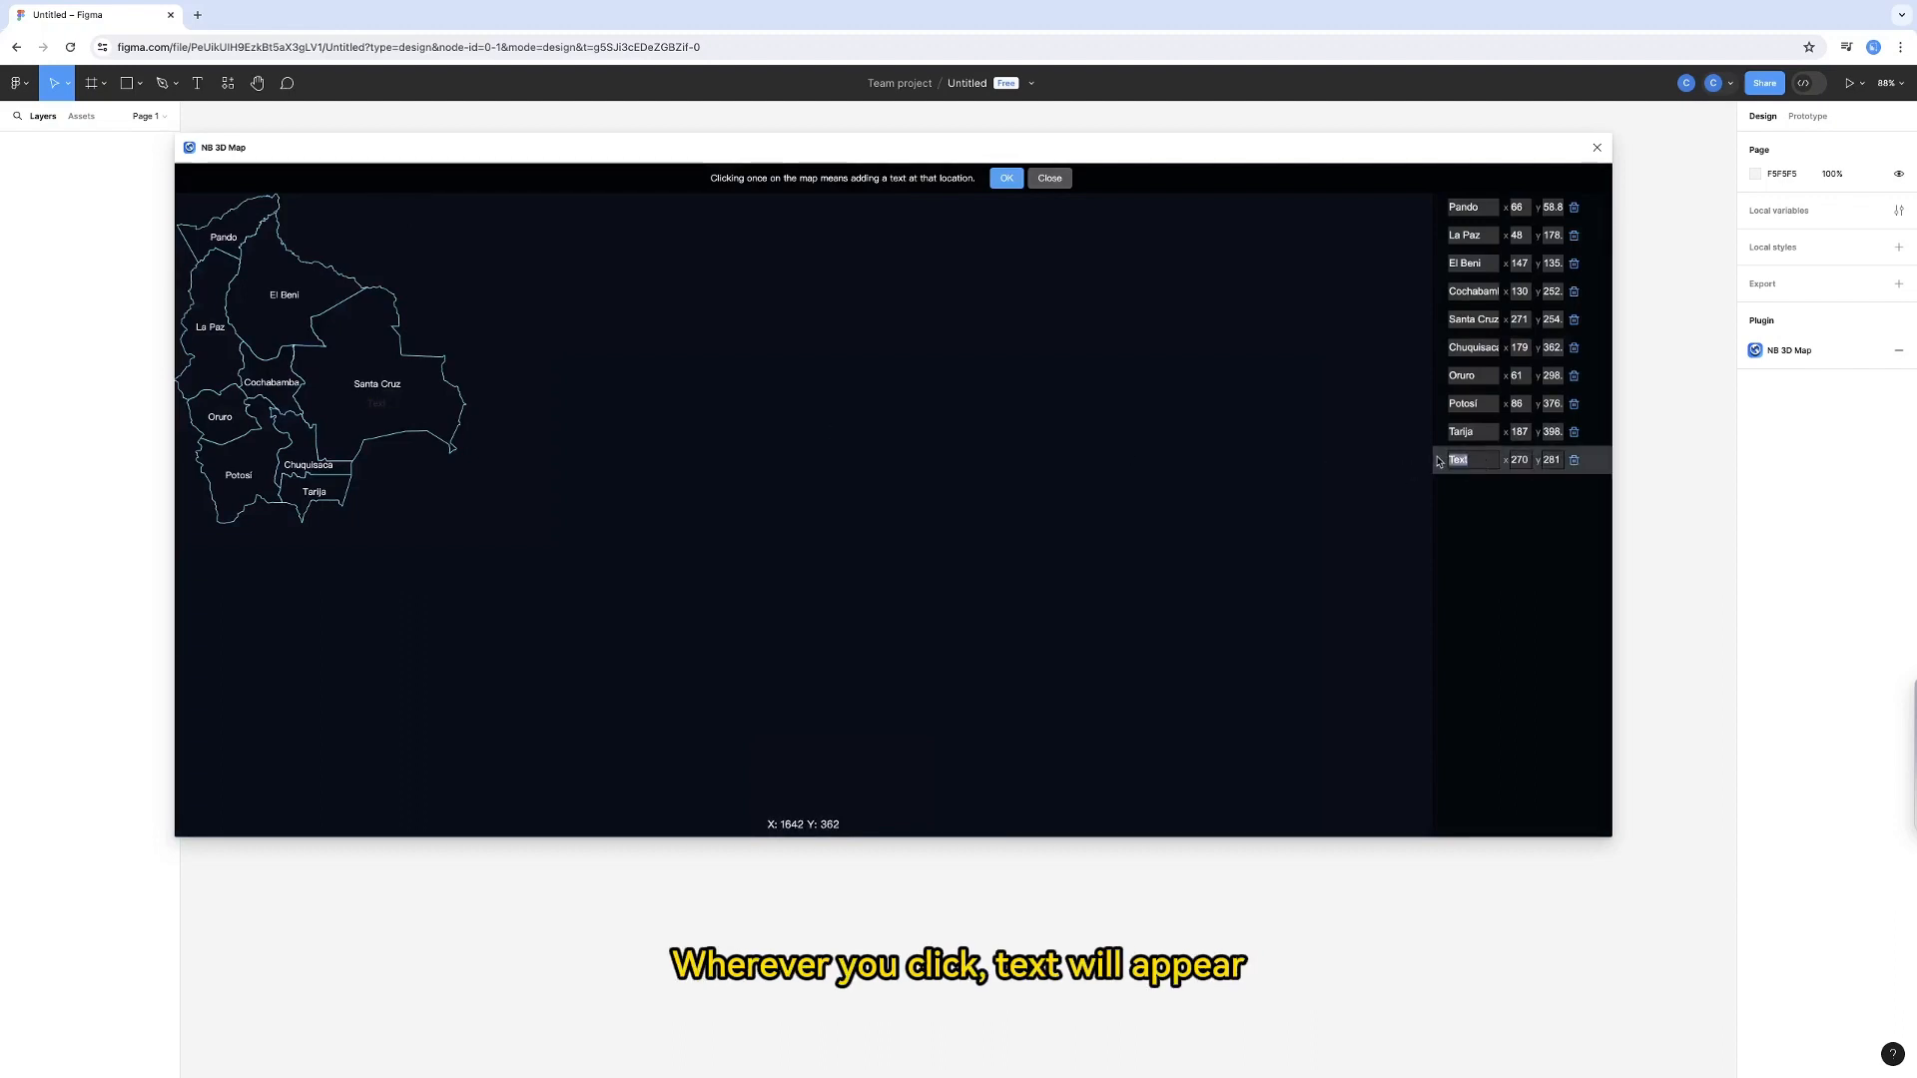
{"action": "type", "text": "1"}
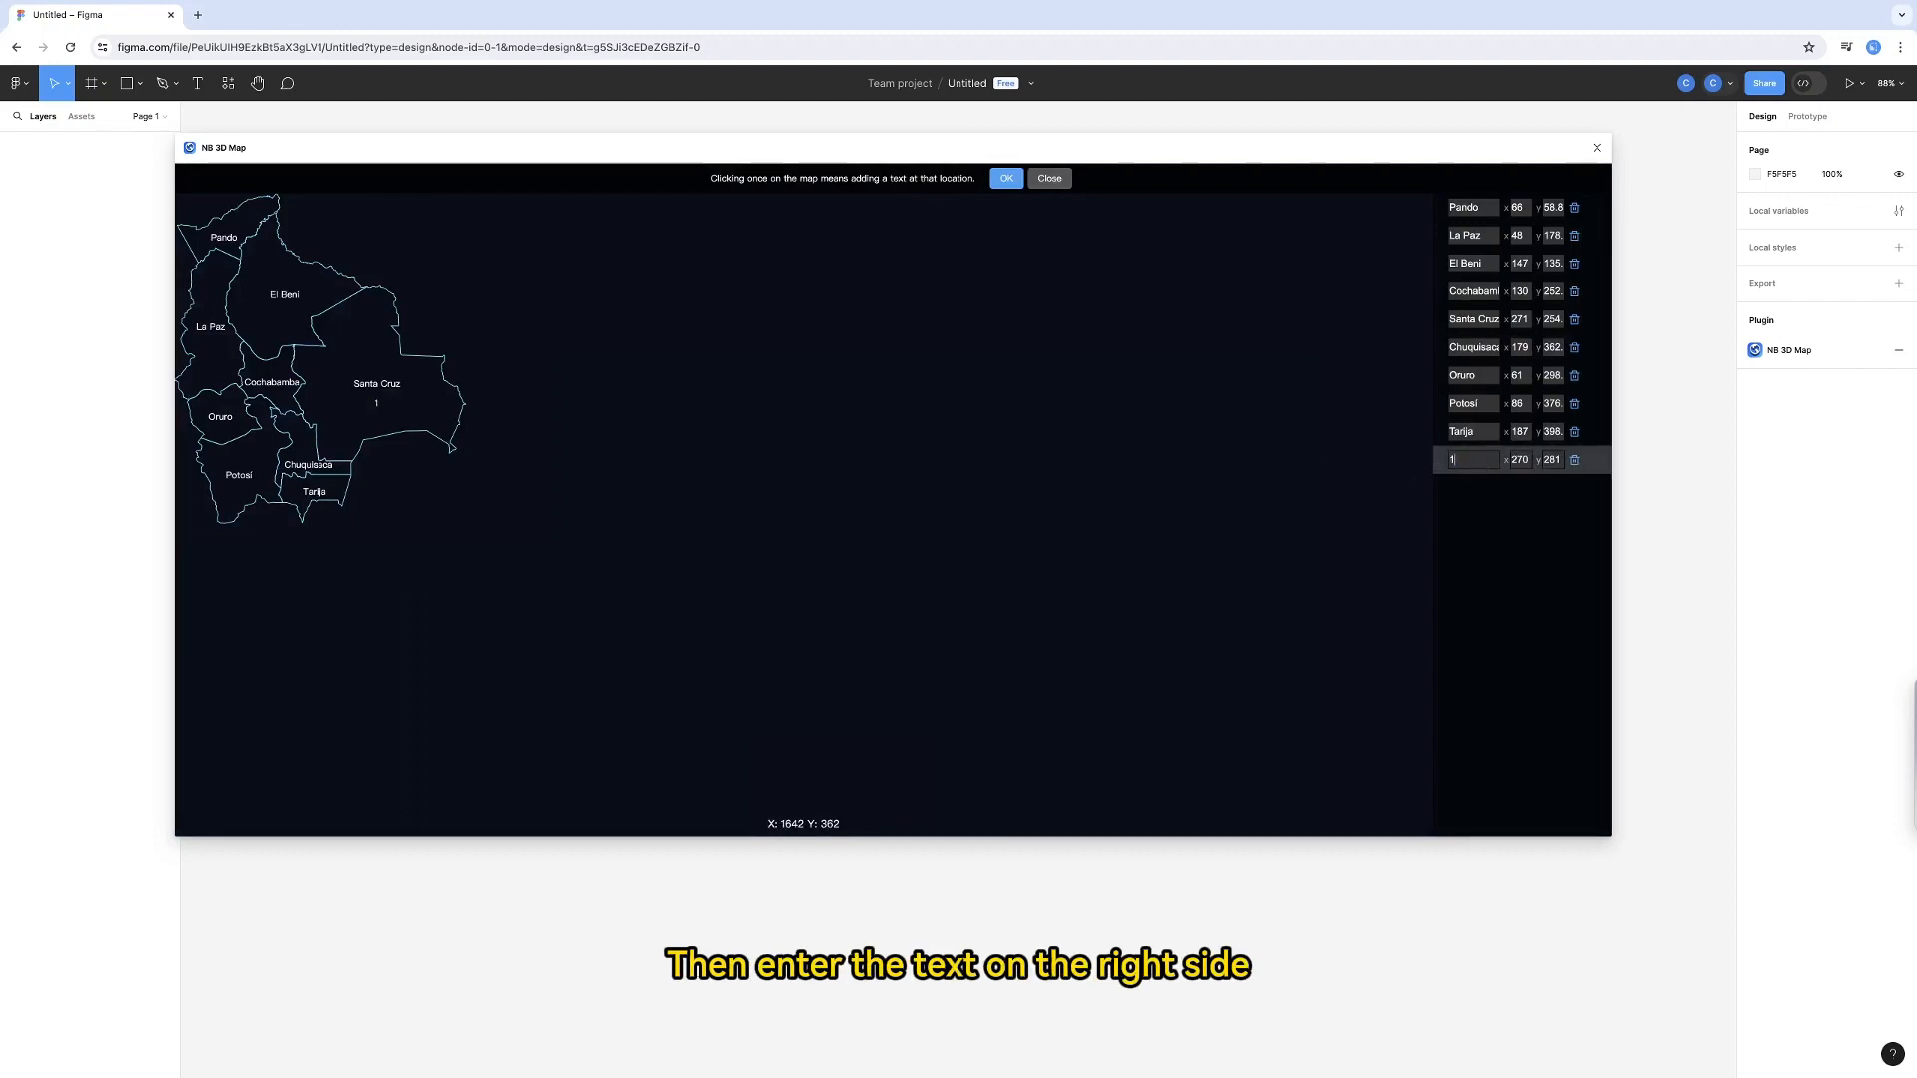
{"action": "type", "text": "2365"}
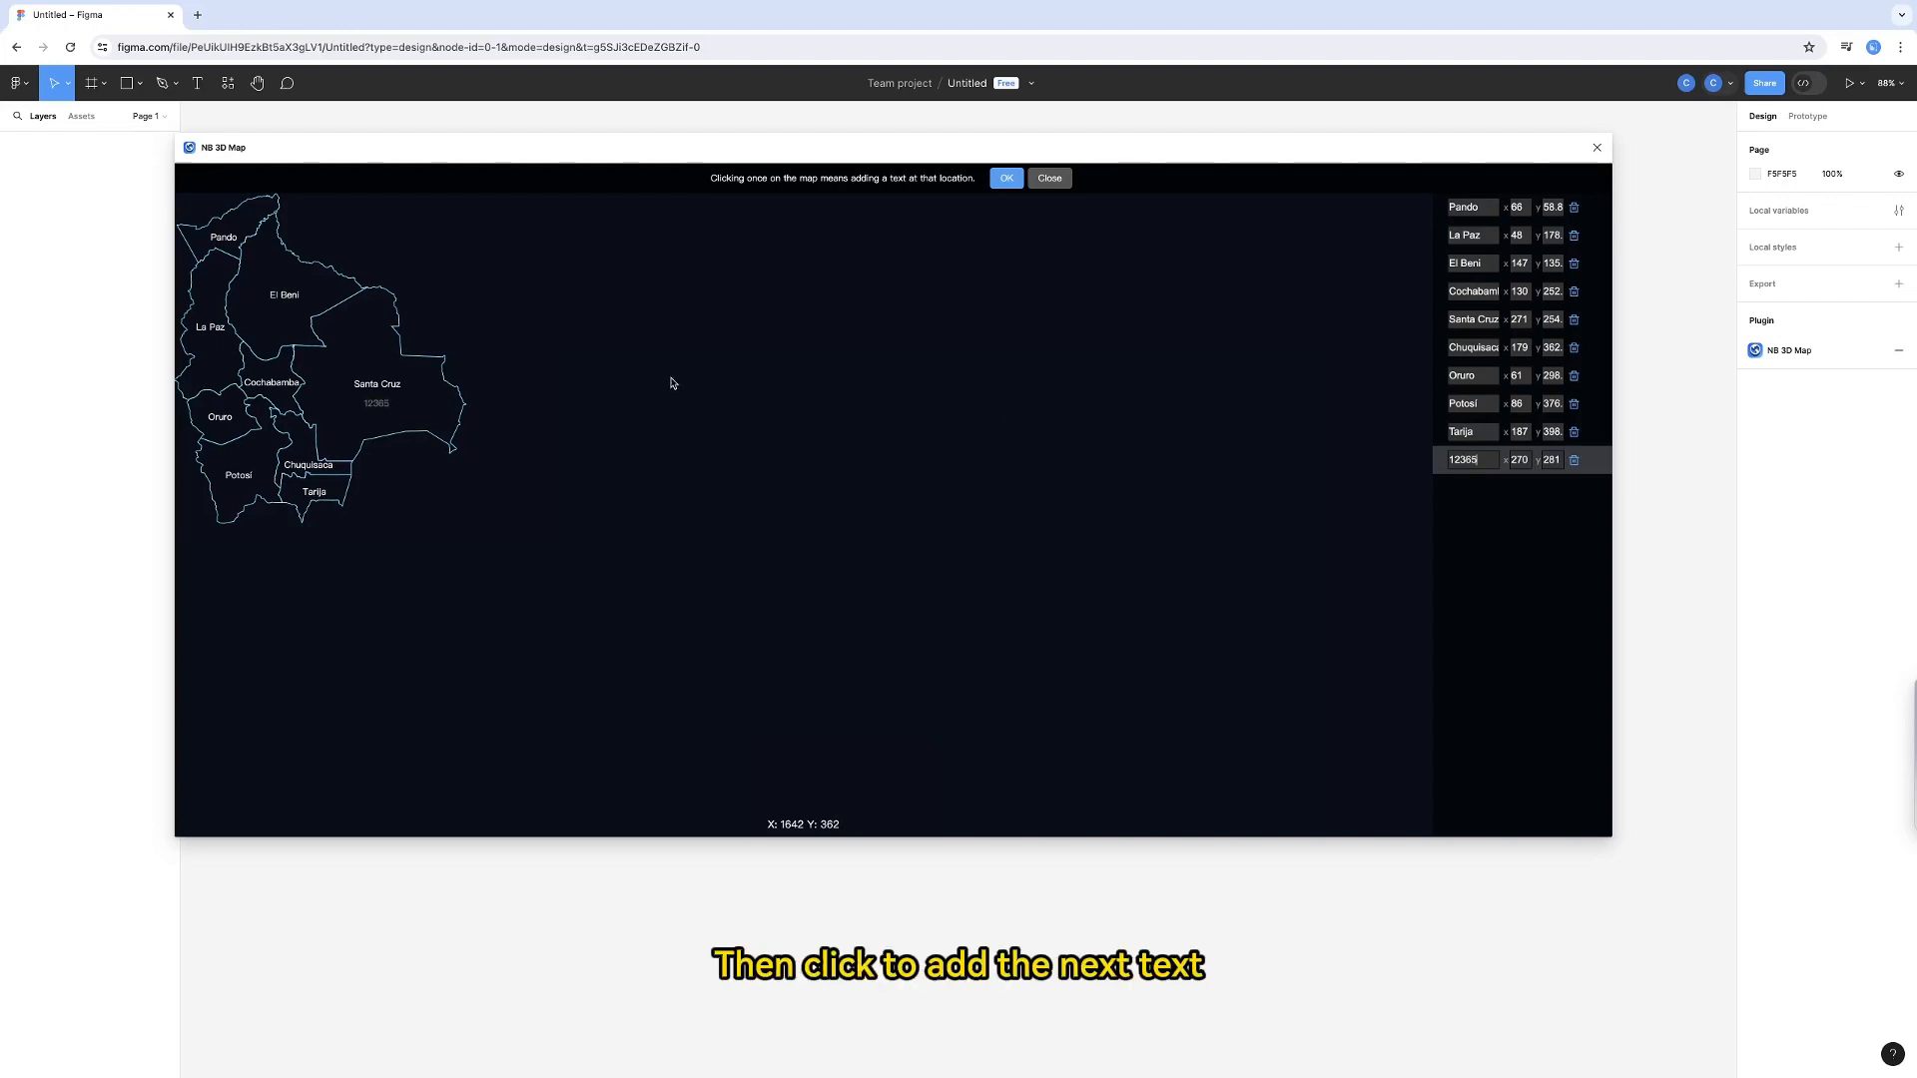
Add the labels 65254 beneath El Beni and 15263 beneath La Paz, and apply the texts to the 3D map
{"action": "left_click", "coordinate": [283, 312]}
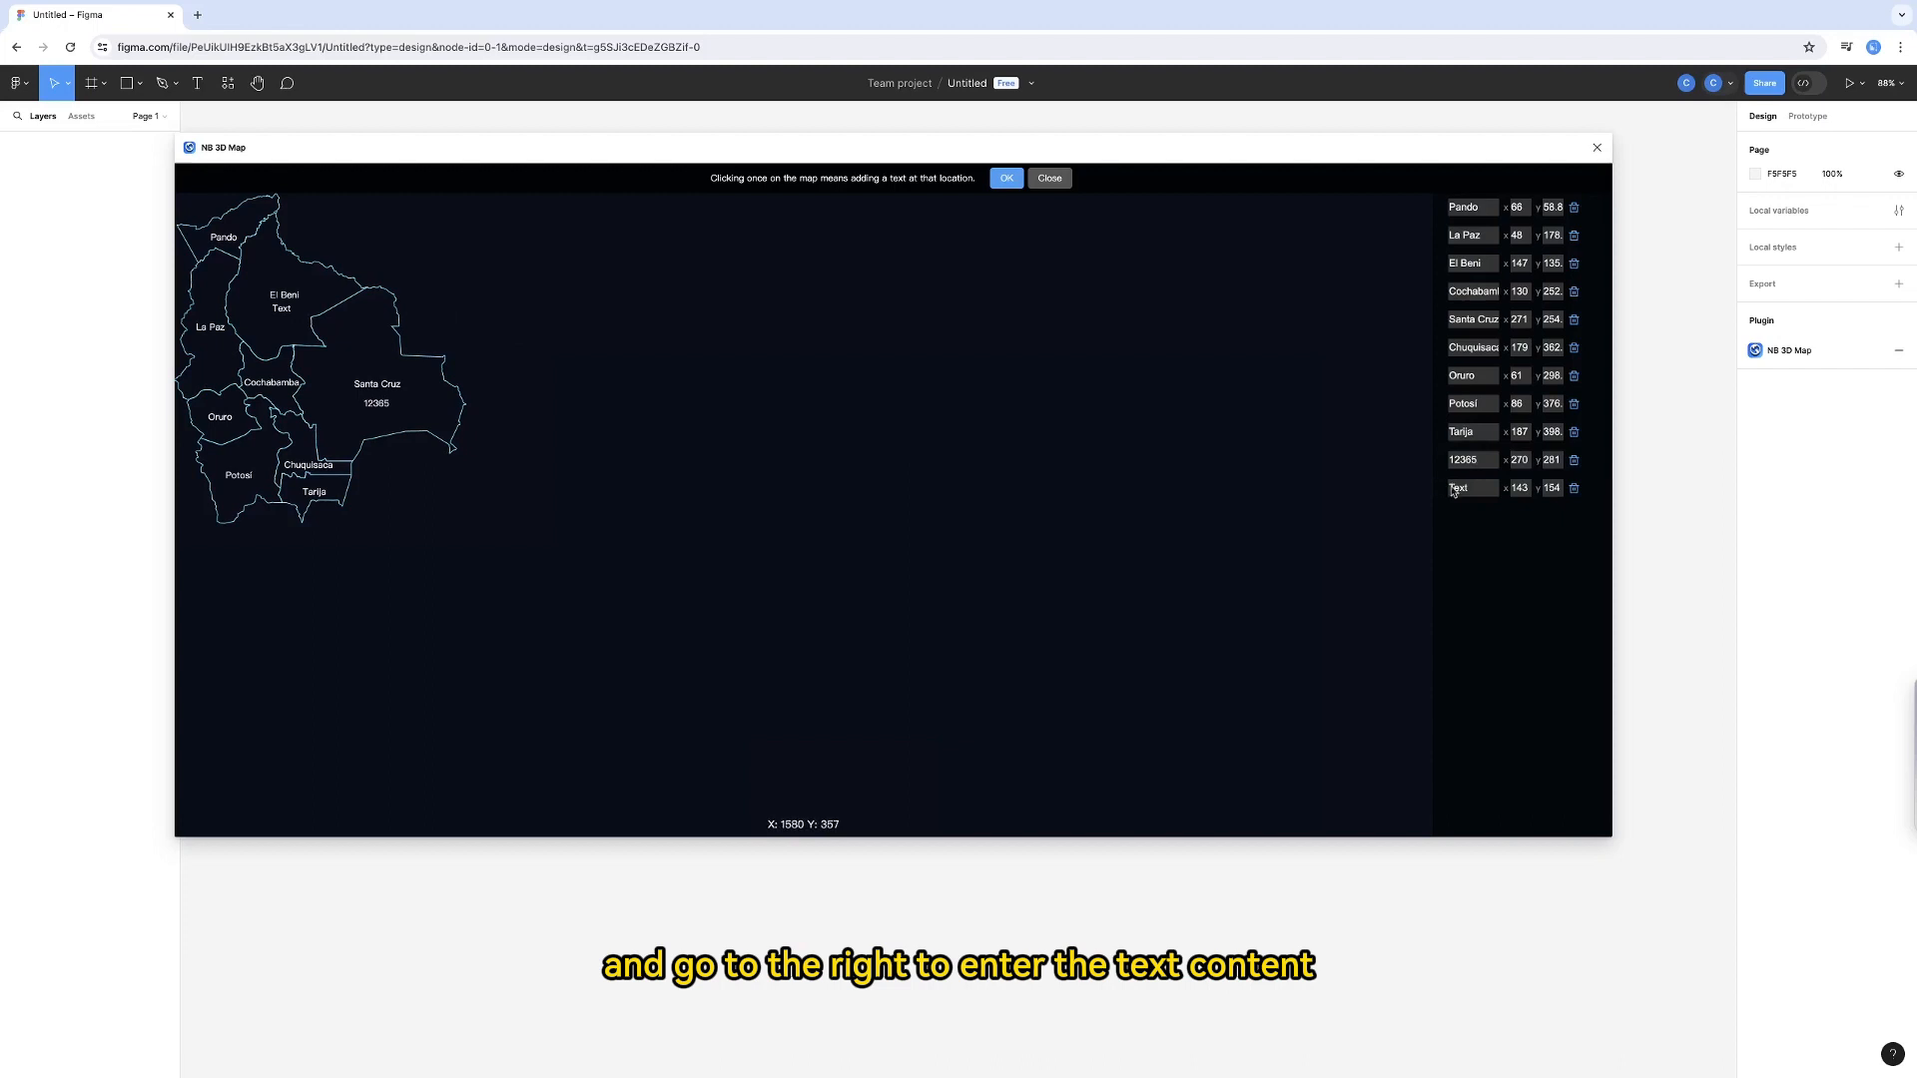
{"action": "type", "text": "65254"}
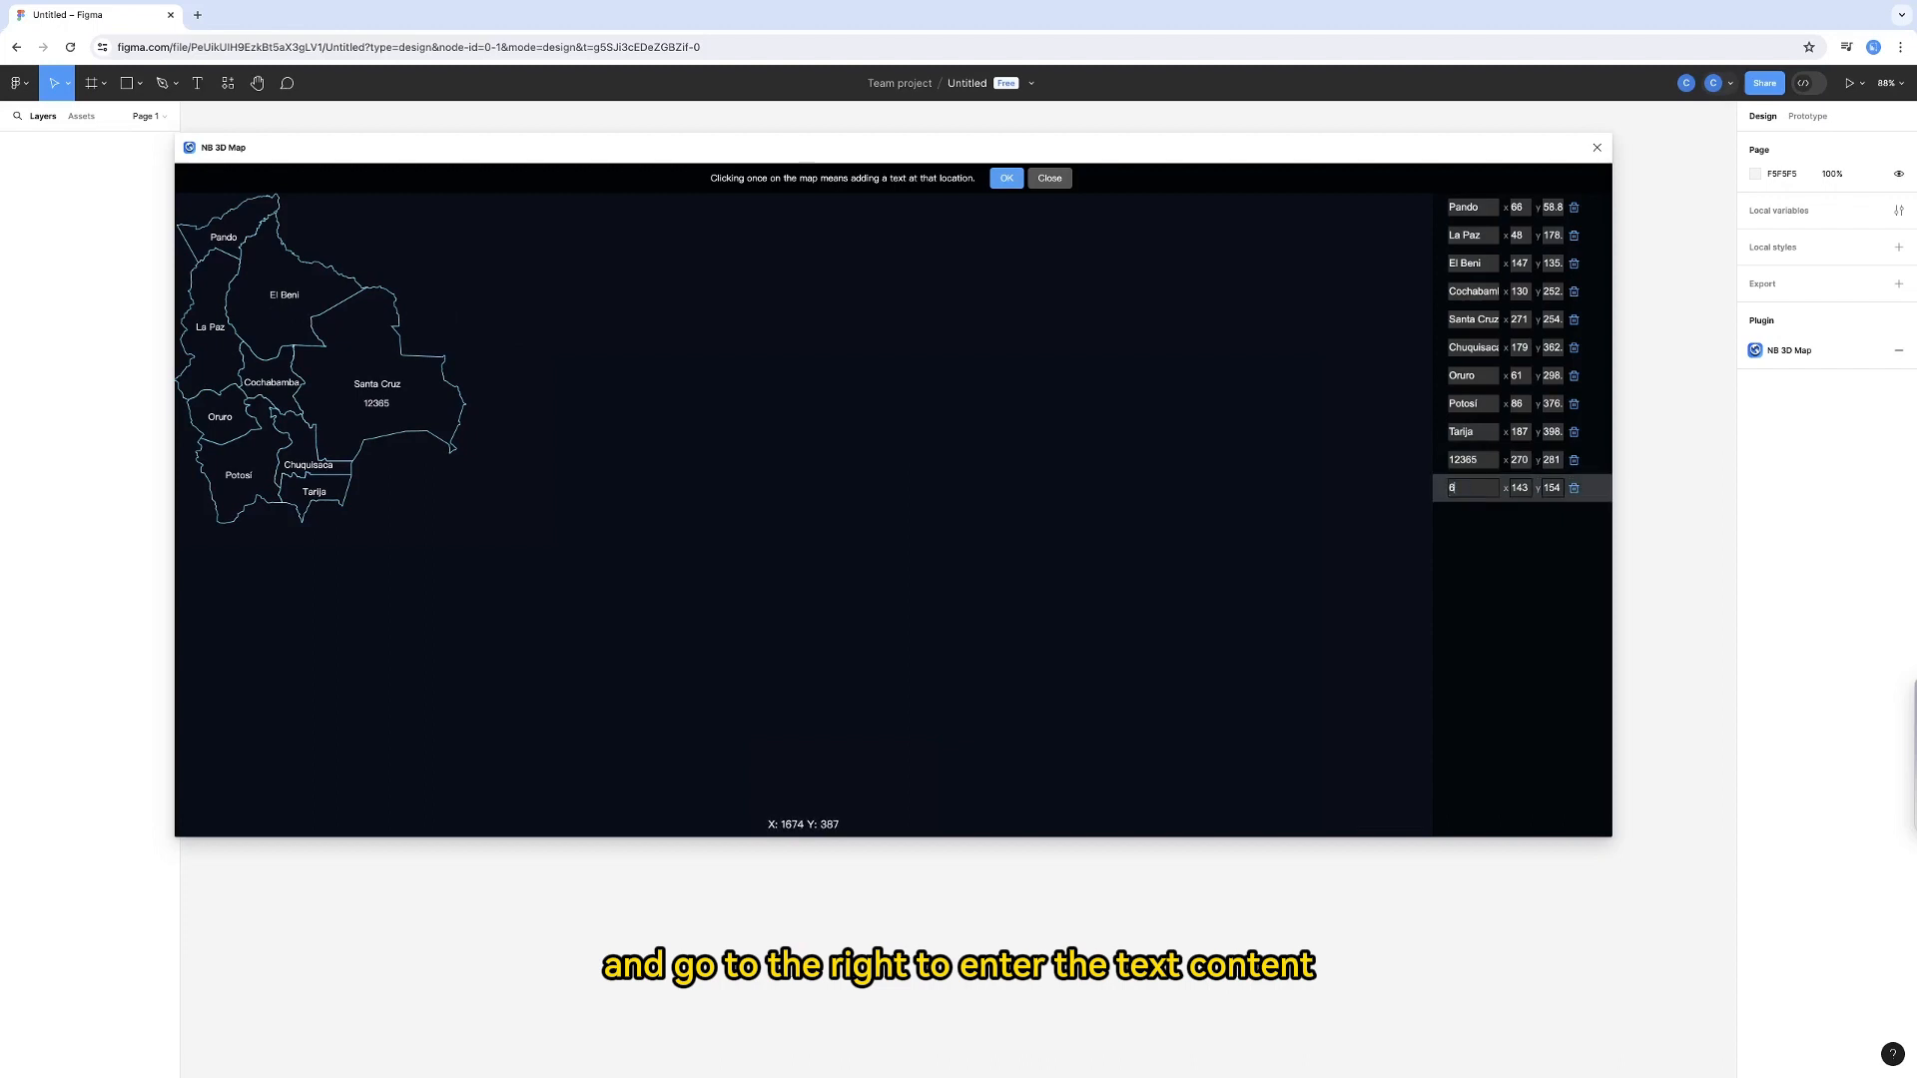
{"action": "left_click", "coordinate": [209, 343]}
{"action": "type", "text": "15"}
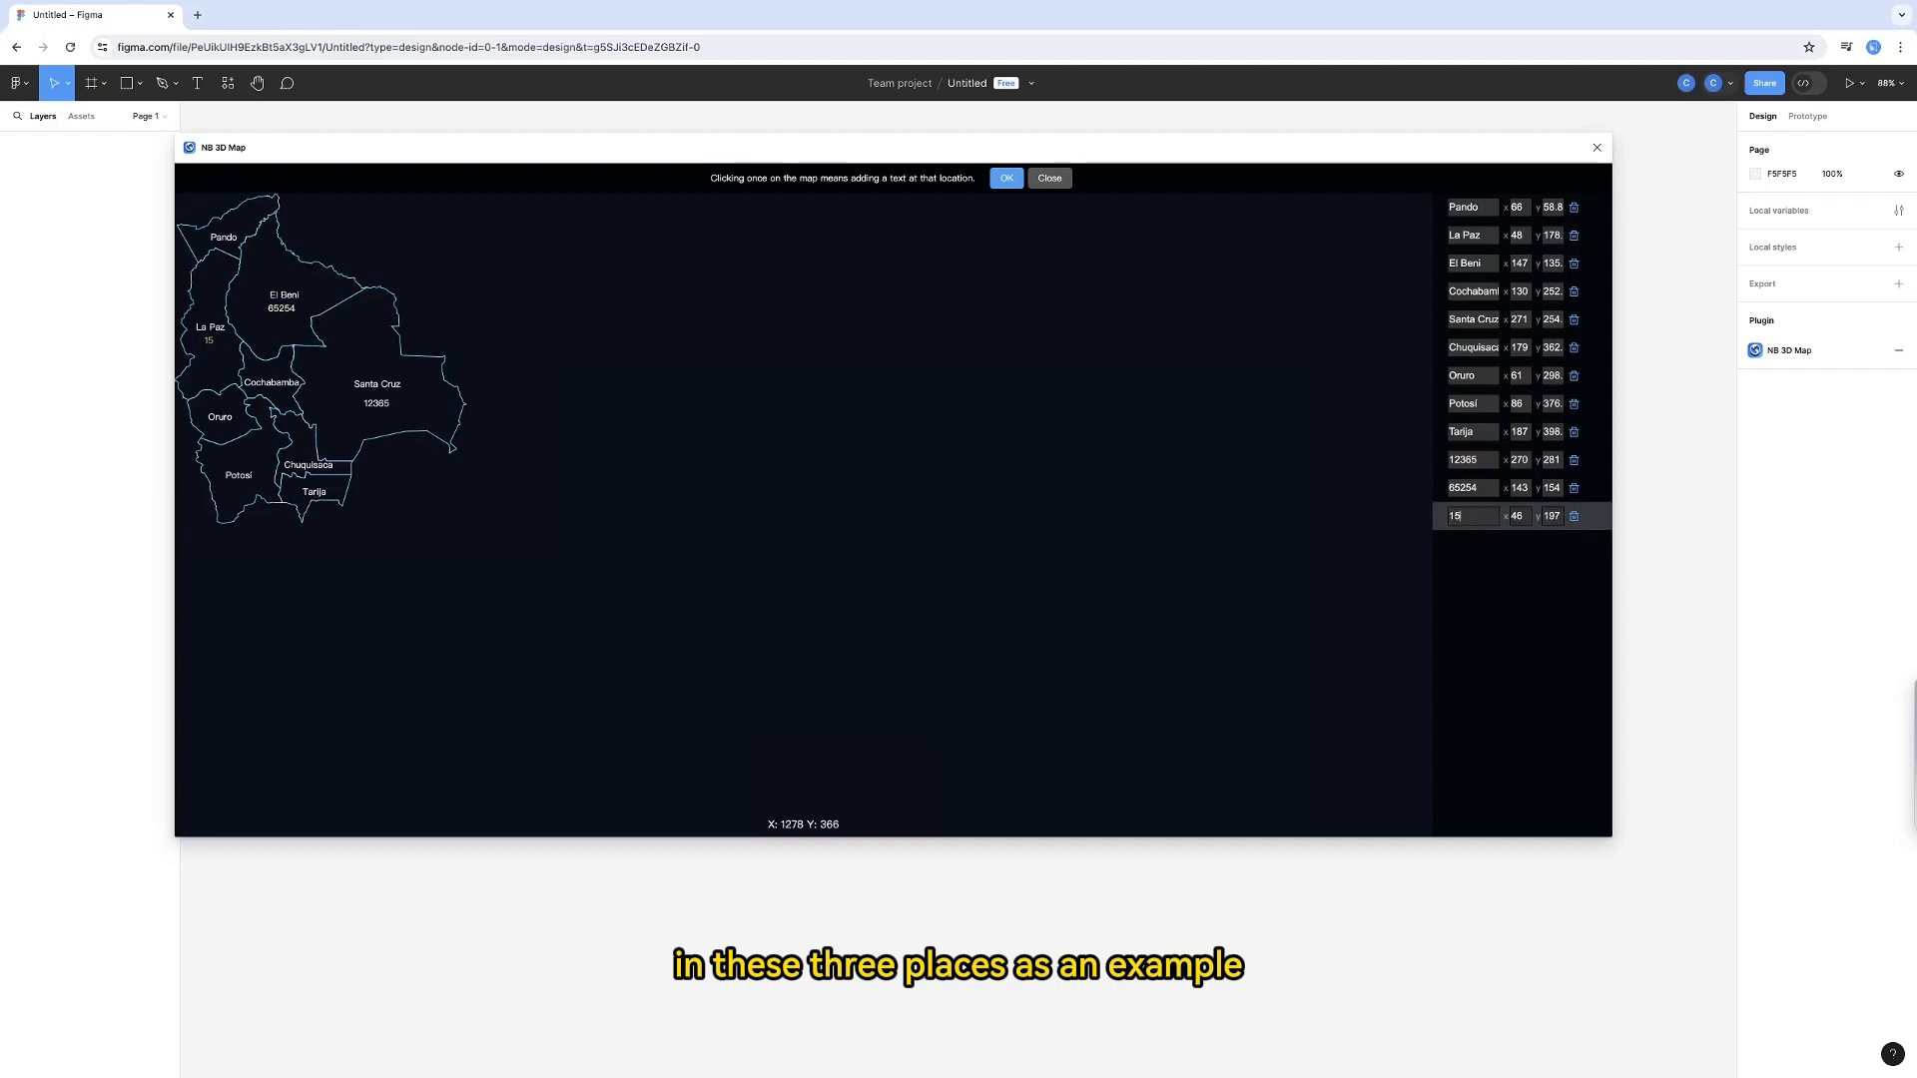
{"action": "type", "text": "263"}
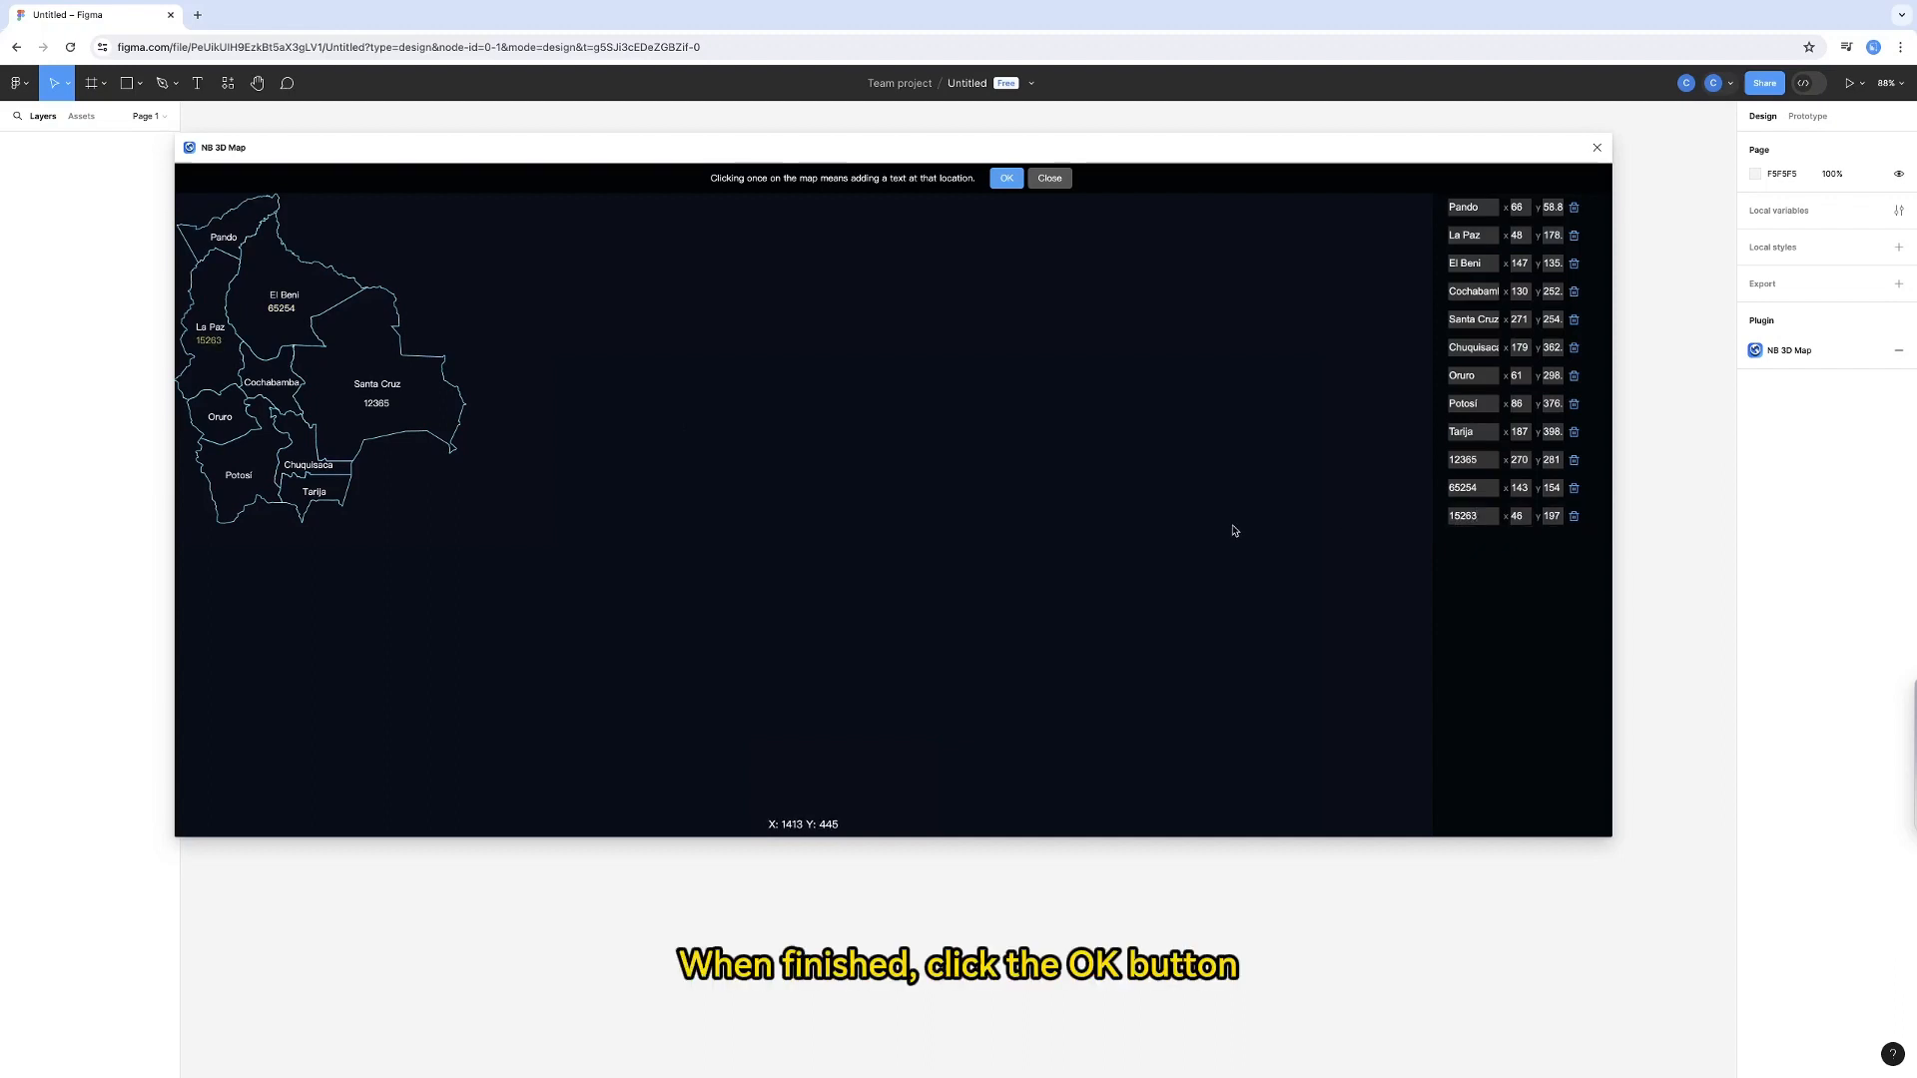
{"action": "left_click", "coordinate": [1005, 182]}
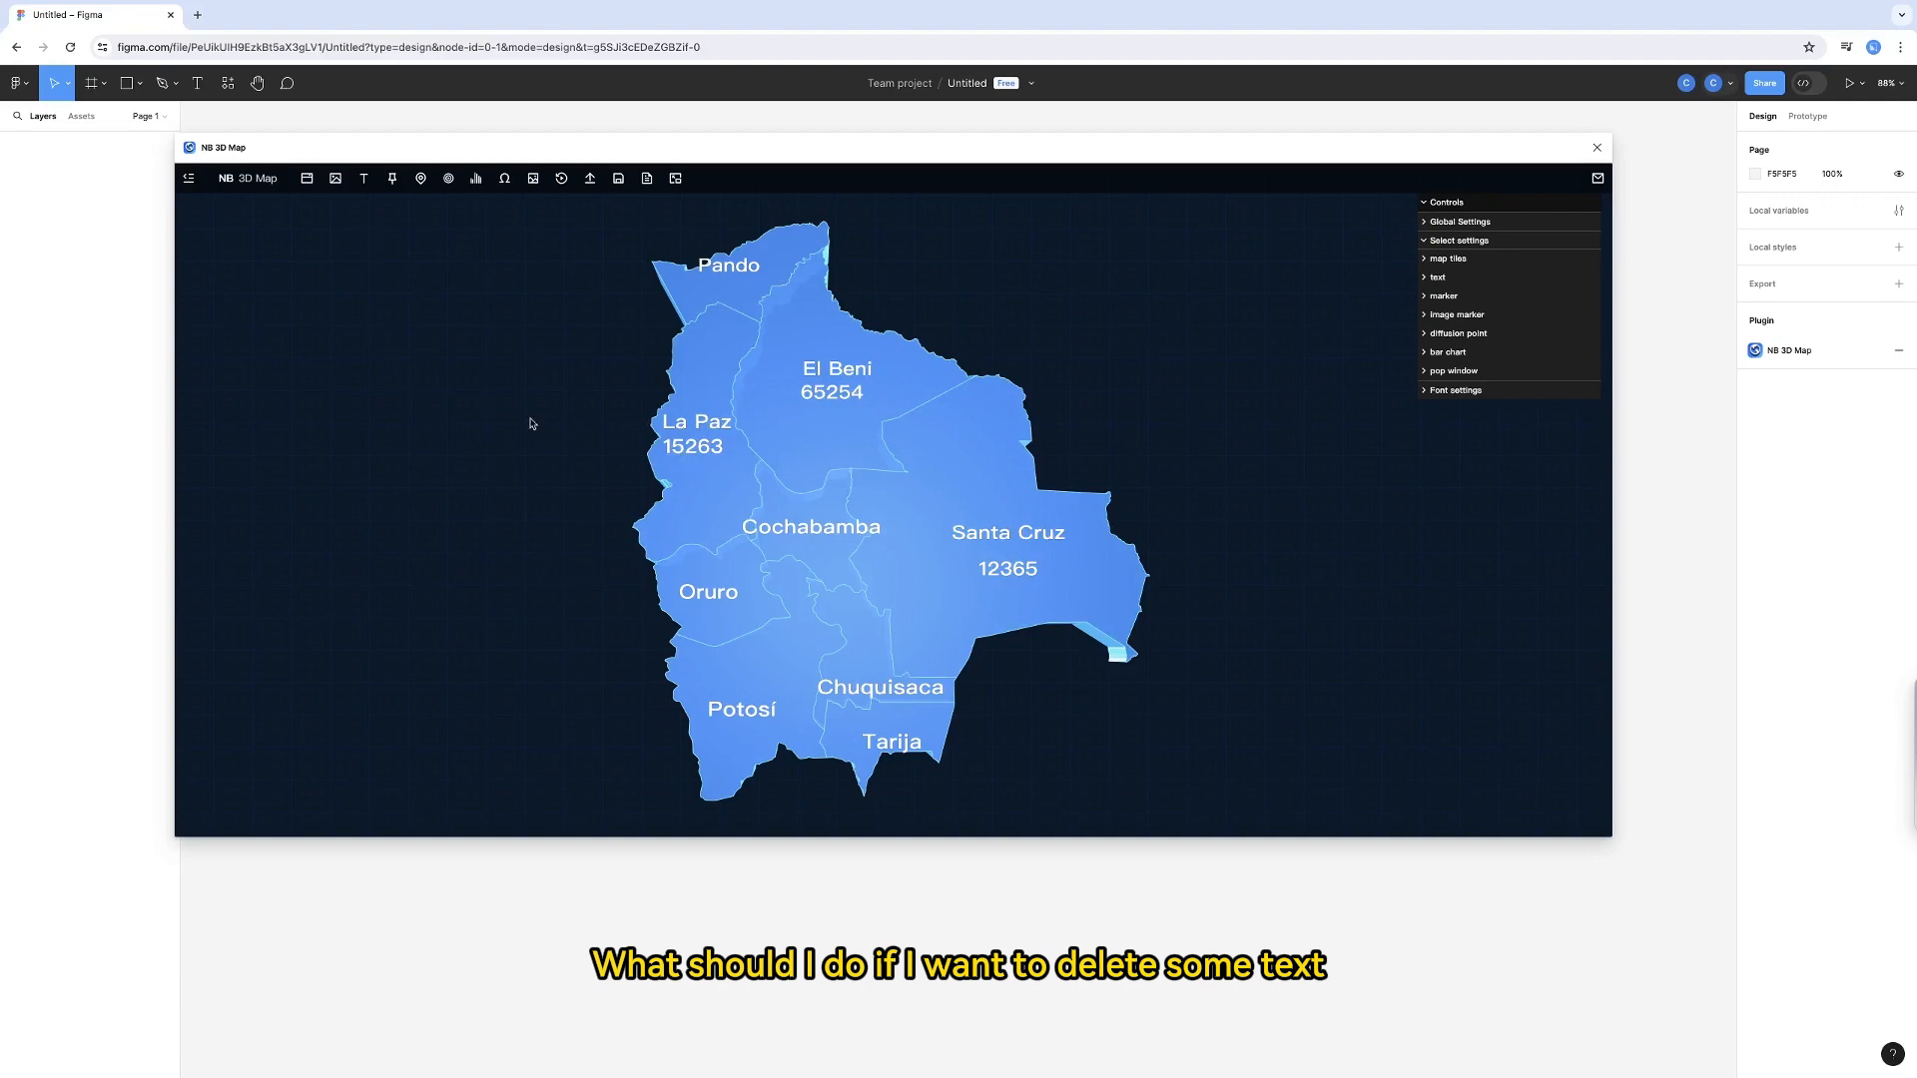
Delete the 15263 label in the text editor and apply the change to the 3D map
{"action": "left_click", "coordinate": [363, 180]}
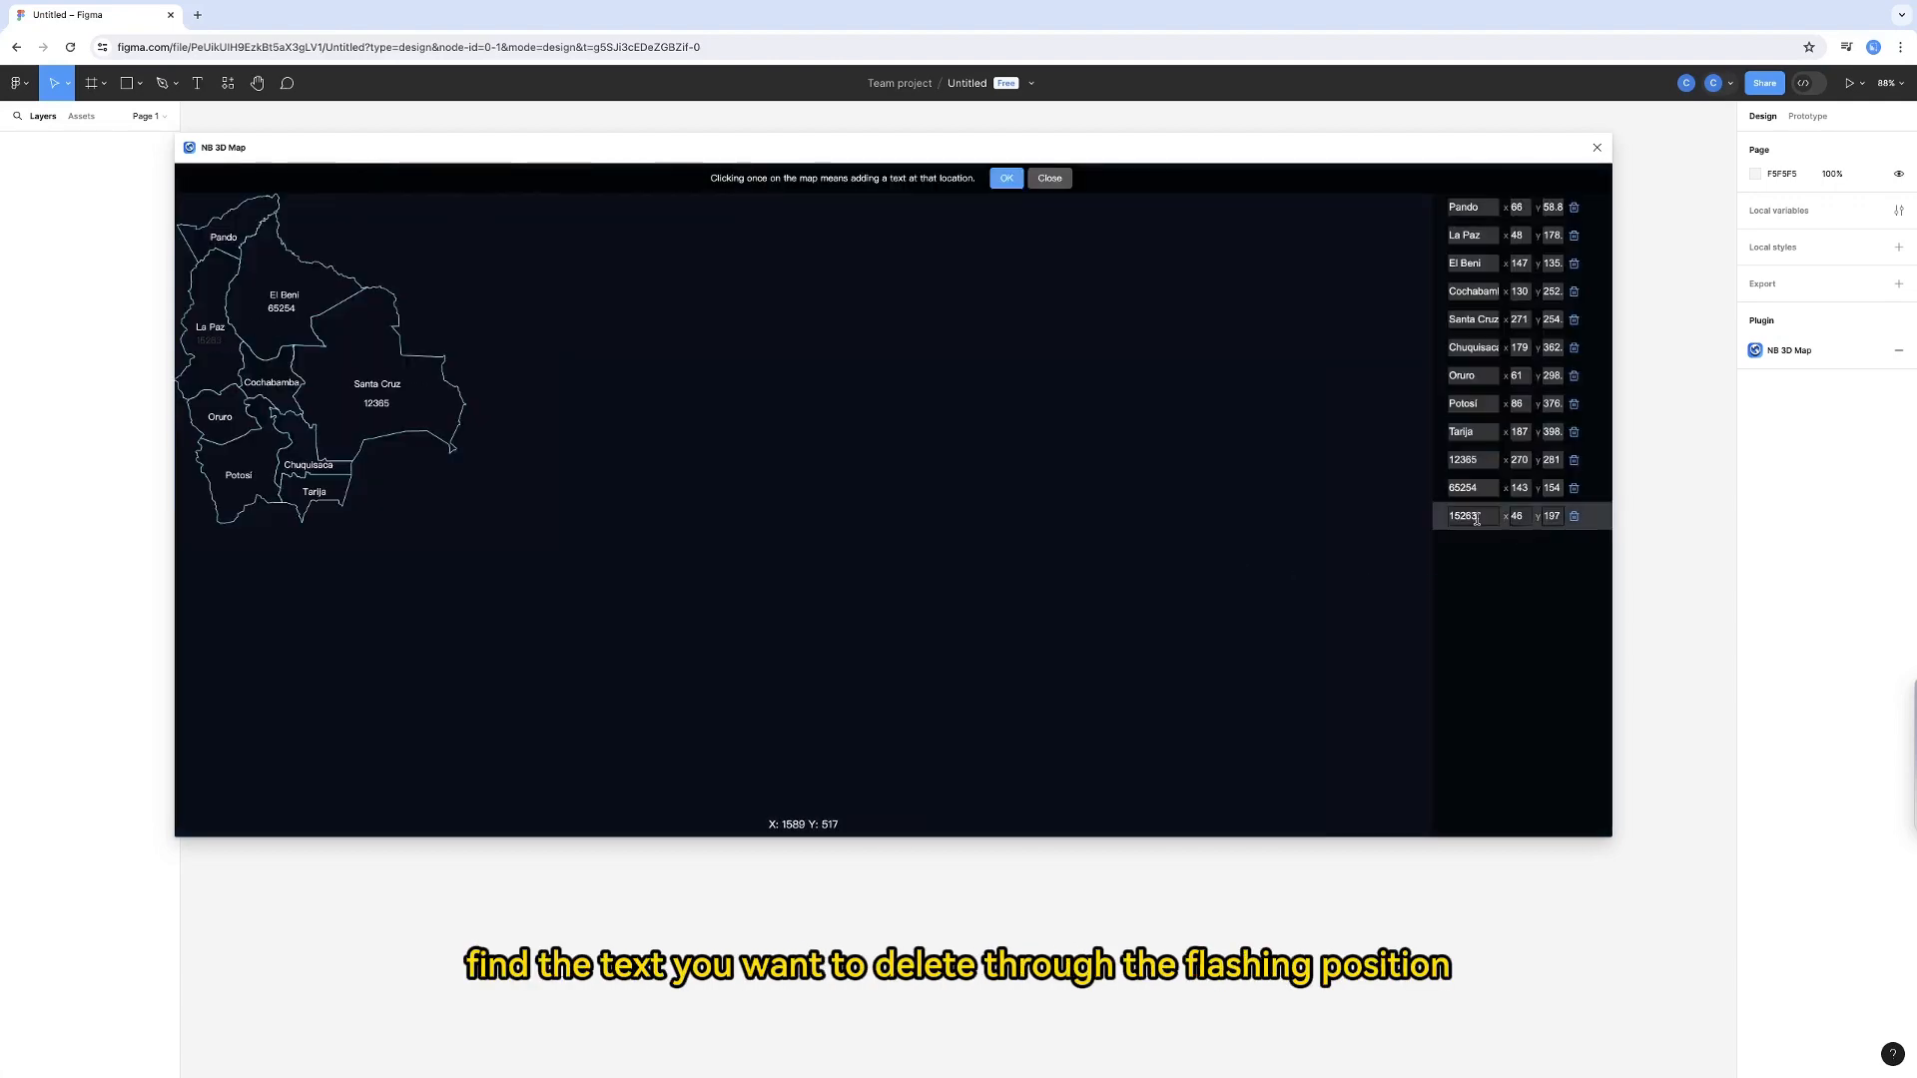
{"action": "left_click", "coordinate": [1574, 517]}
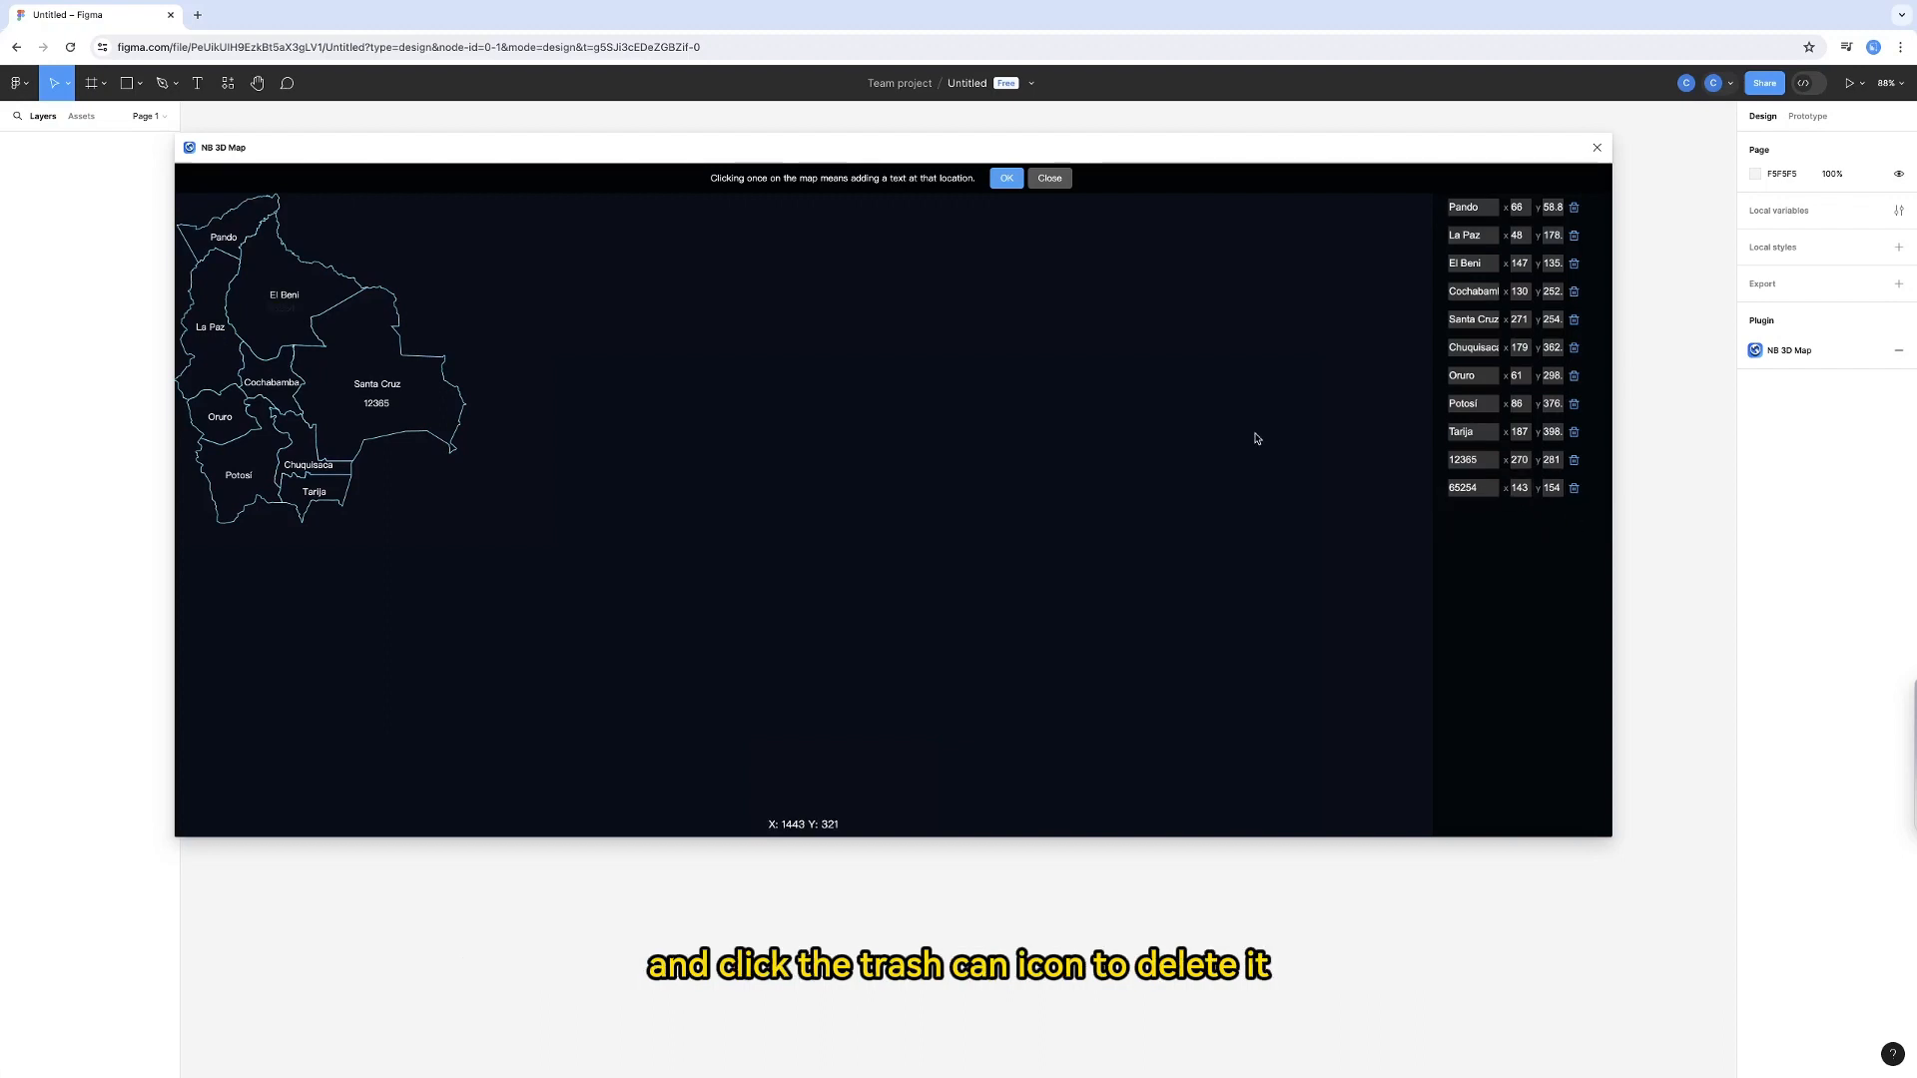
{"action": "left_click", "coordinate": [1004, 181]}
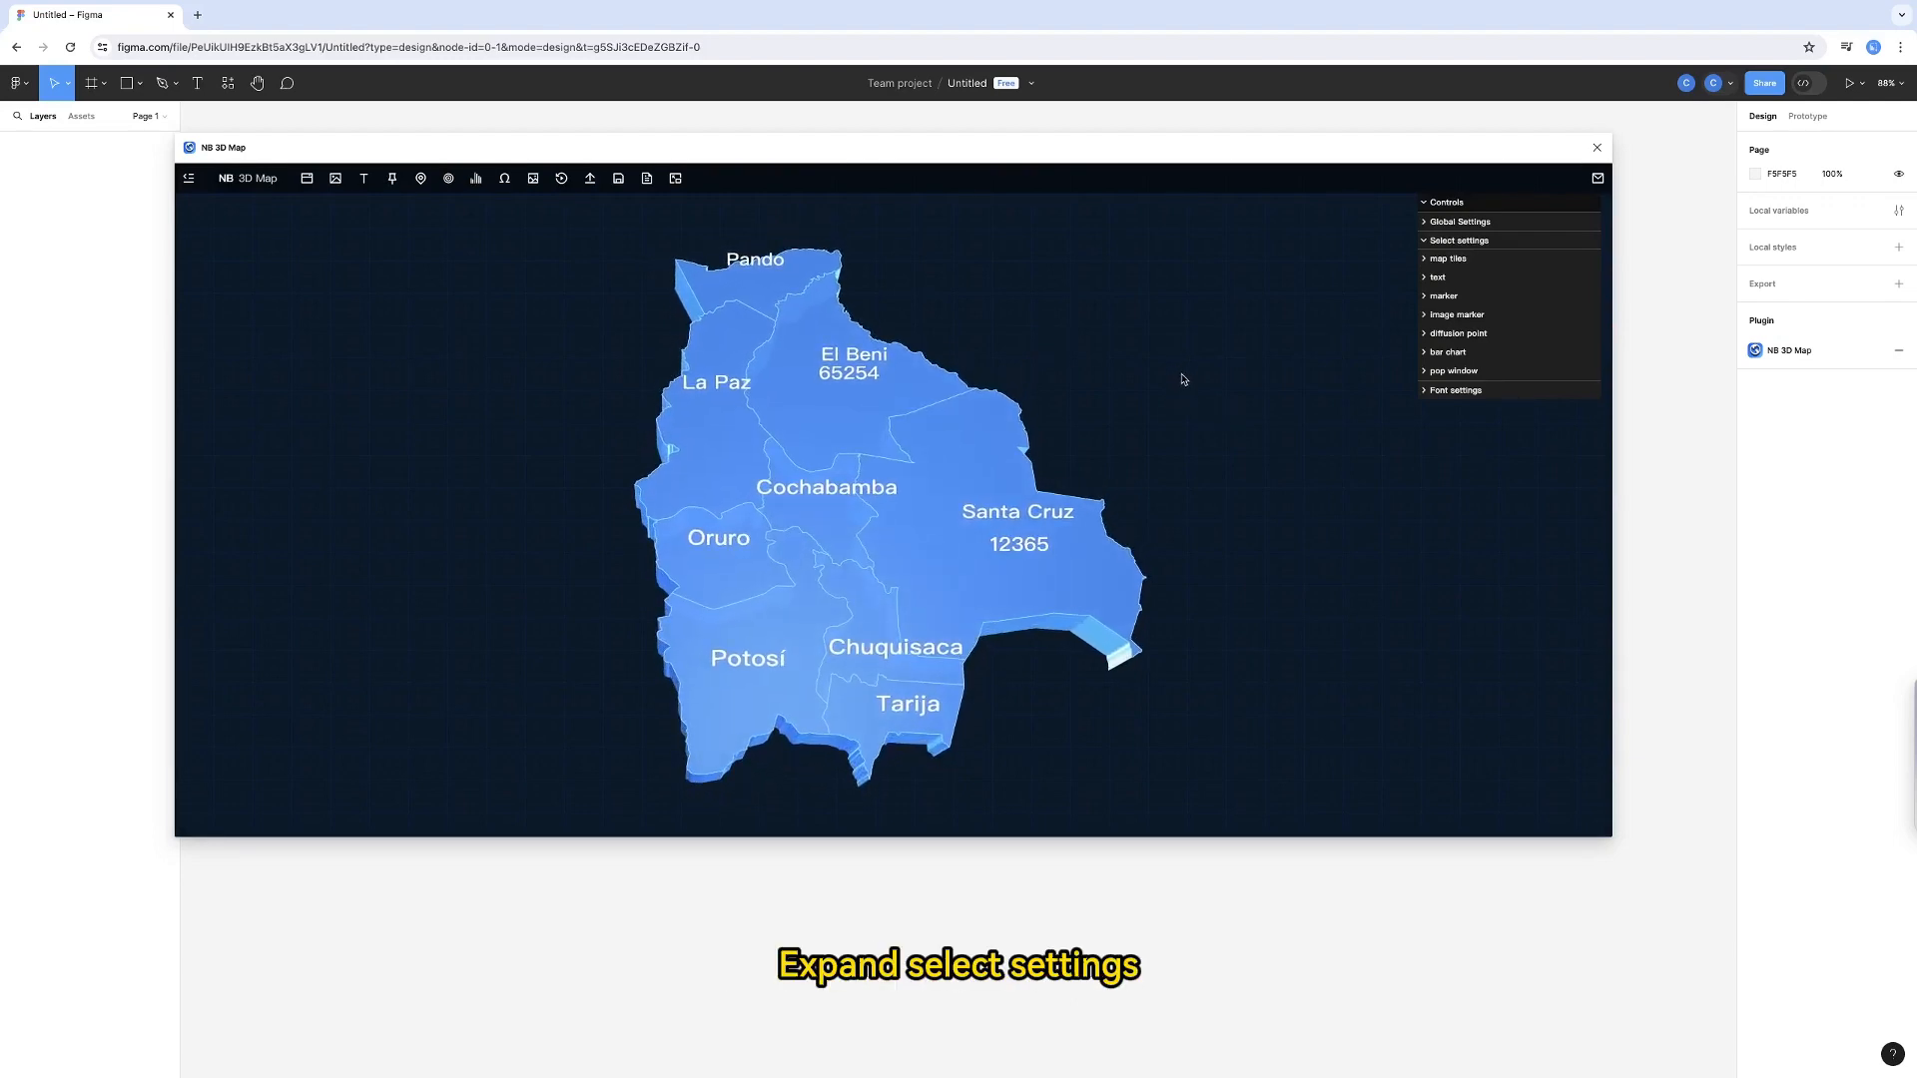
Select the 65254 label on the 3D map and delete it through the select settings for text
{"action": "left_click", "coordinate": [1425, 242]}
{"action": "left_click", "coordinate": [1423, 242]}
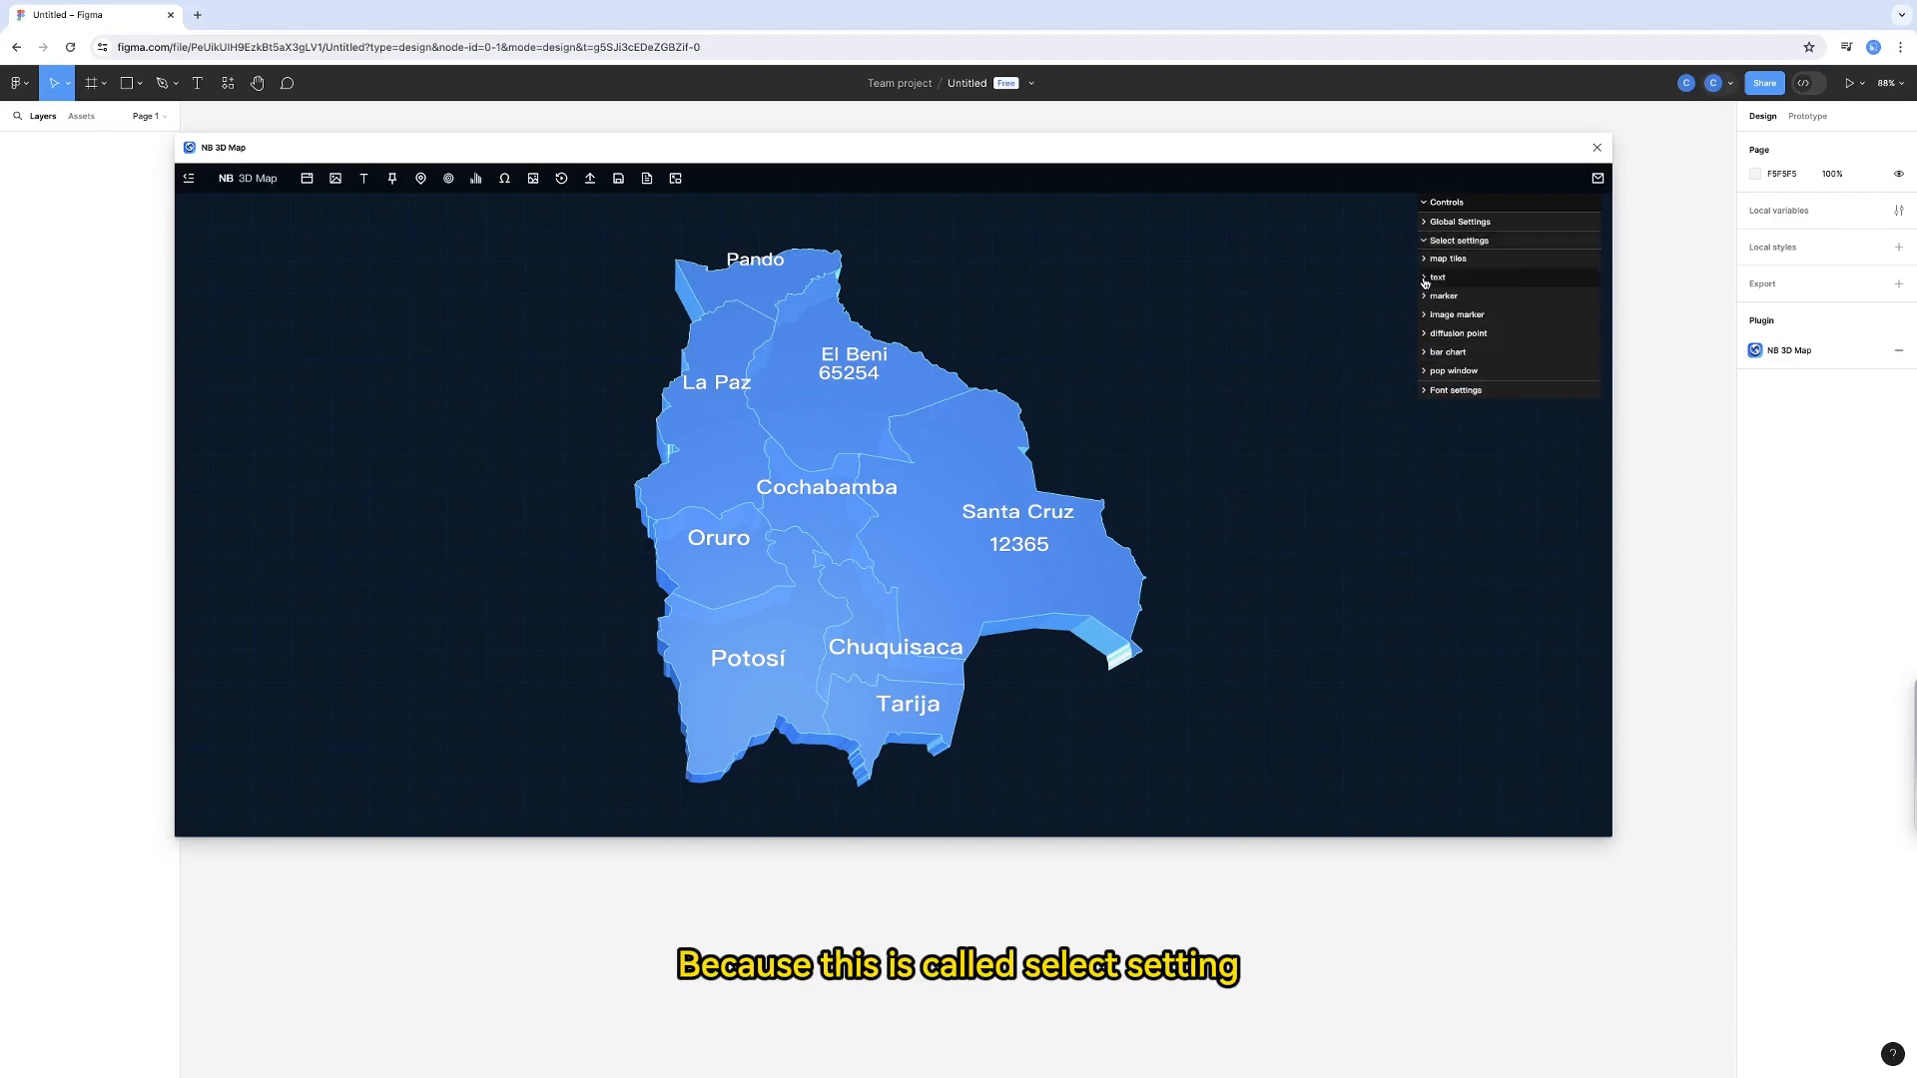
{"action": "left_click", "coordinate": [1426, 278]}
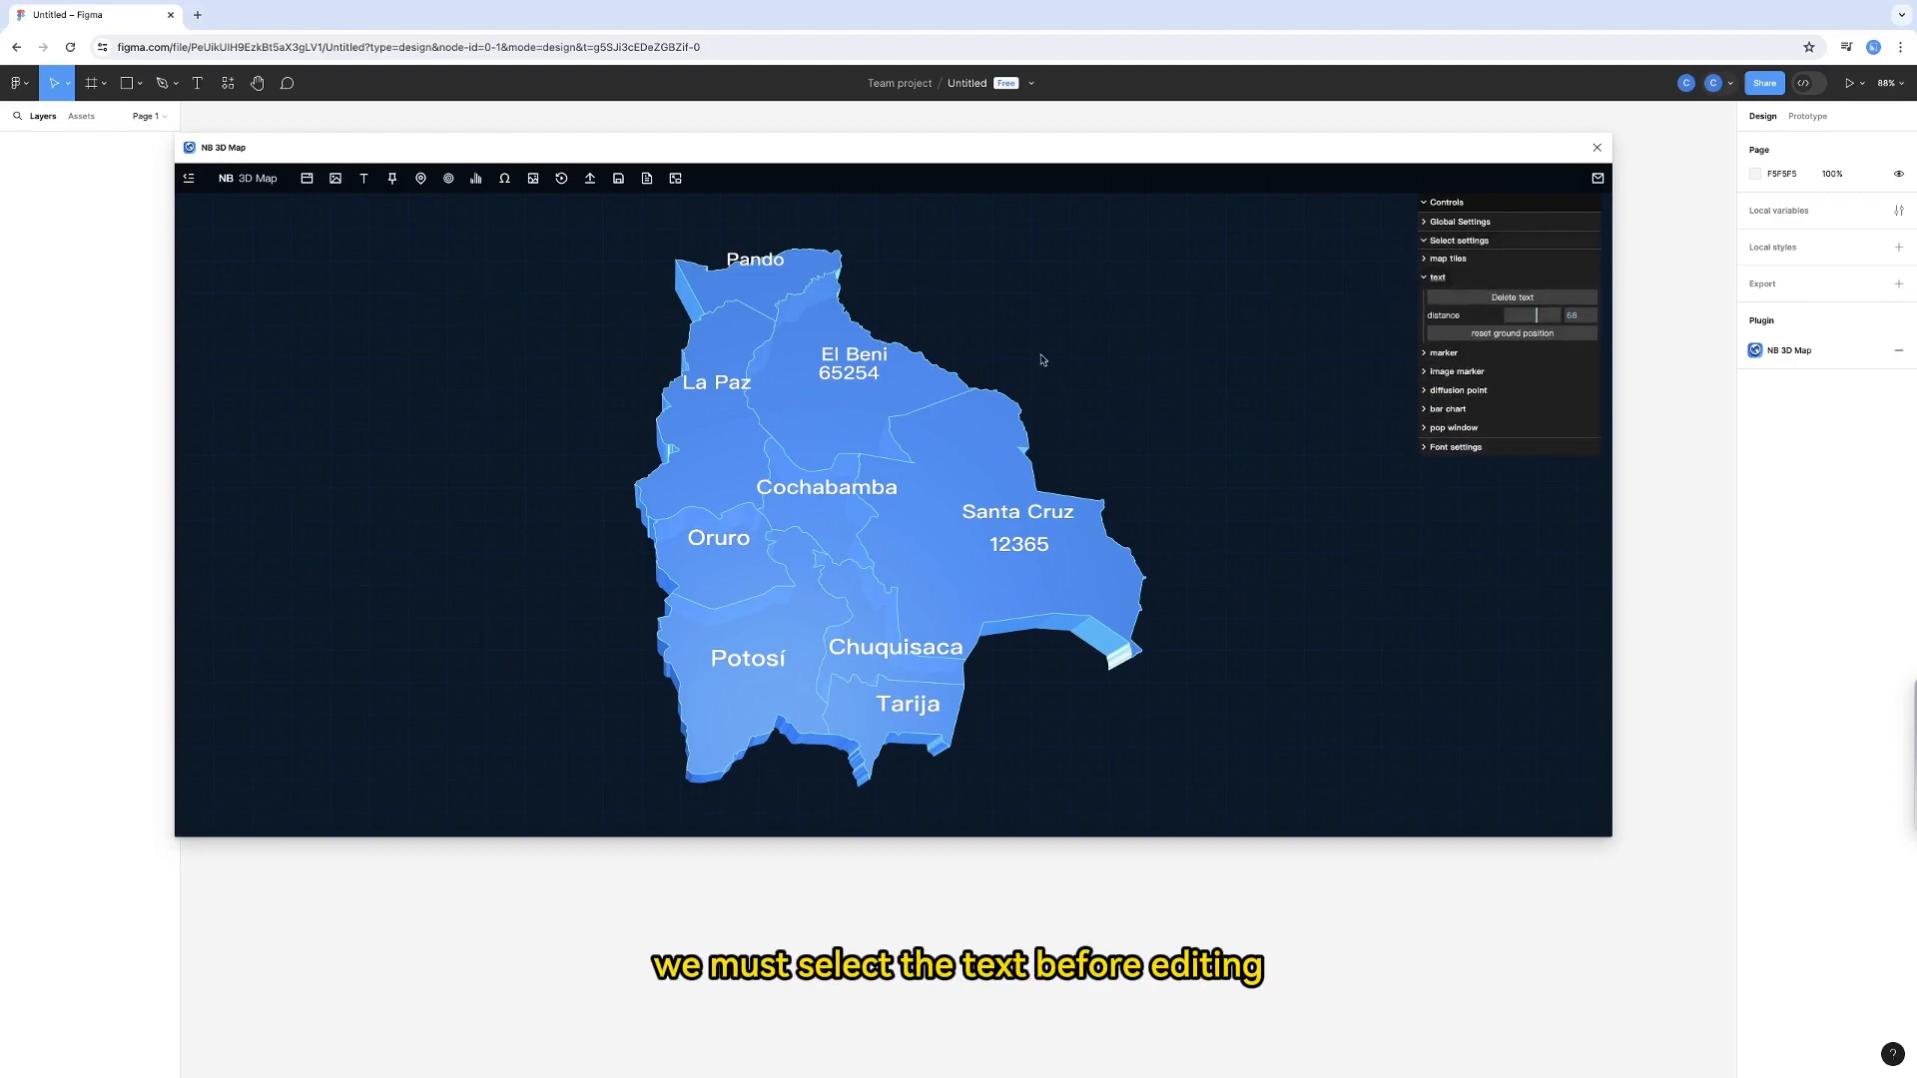
{"action": "left_click", "coordinate": [871, 375]}
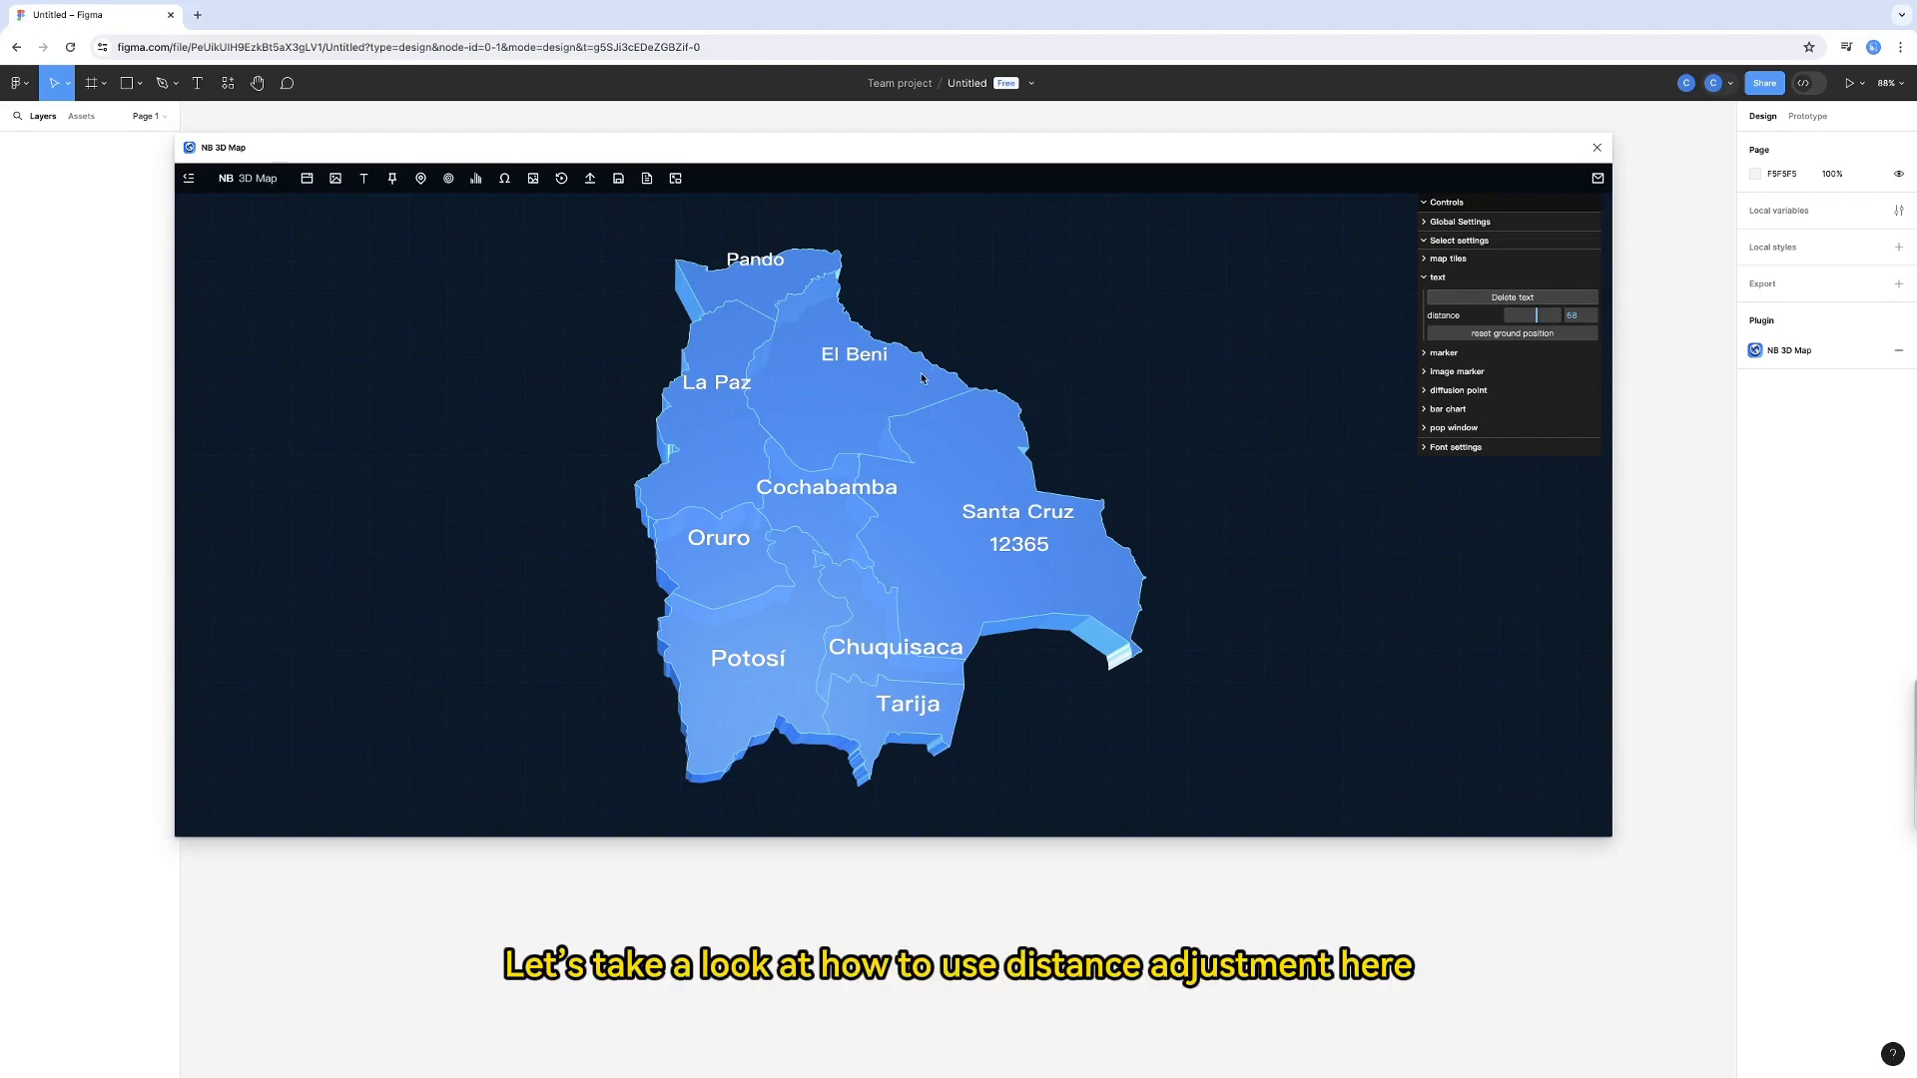
Try raising only the El Beni map tile by increasing its thickness, and reset the map tiles
{"action": "left_click", "coordinate": [1425, 261]}
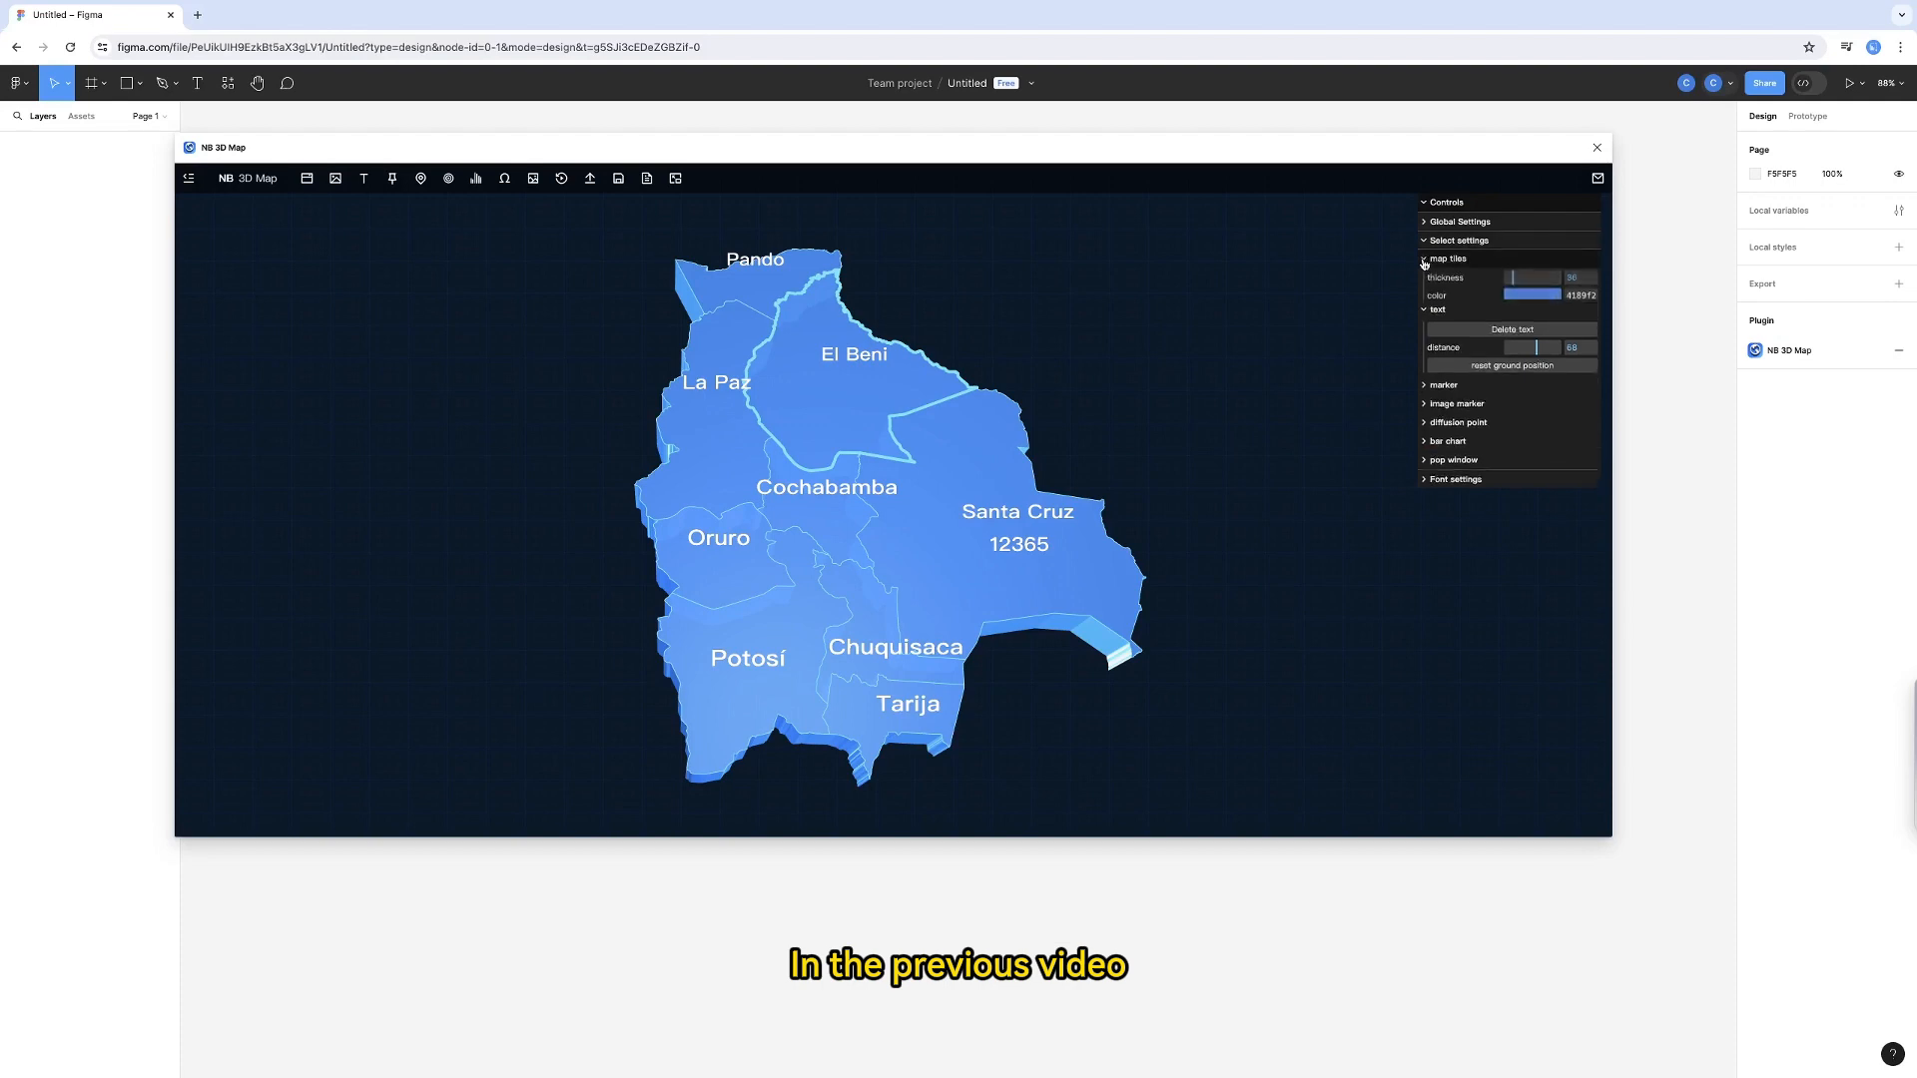
{"action": "left_click_drag", "start_coordinate": [1512, 278], "coordinate": [1528, 278]}
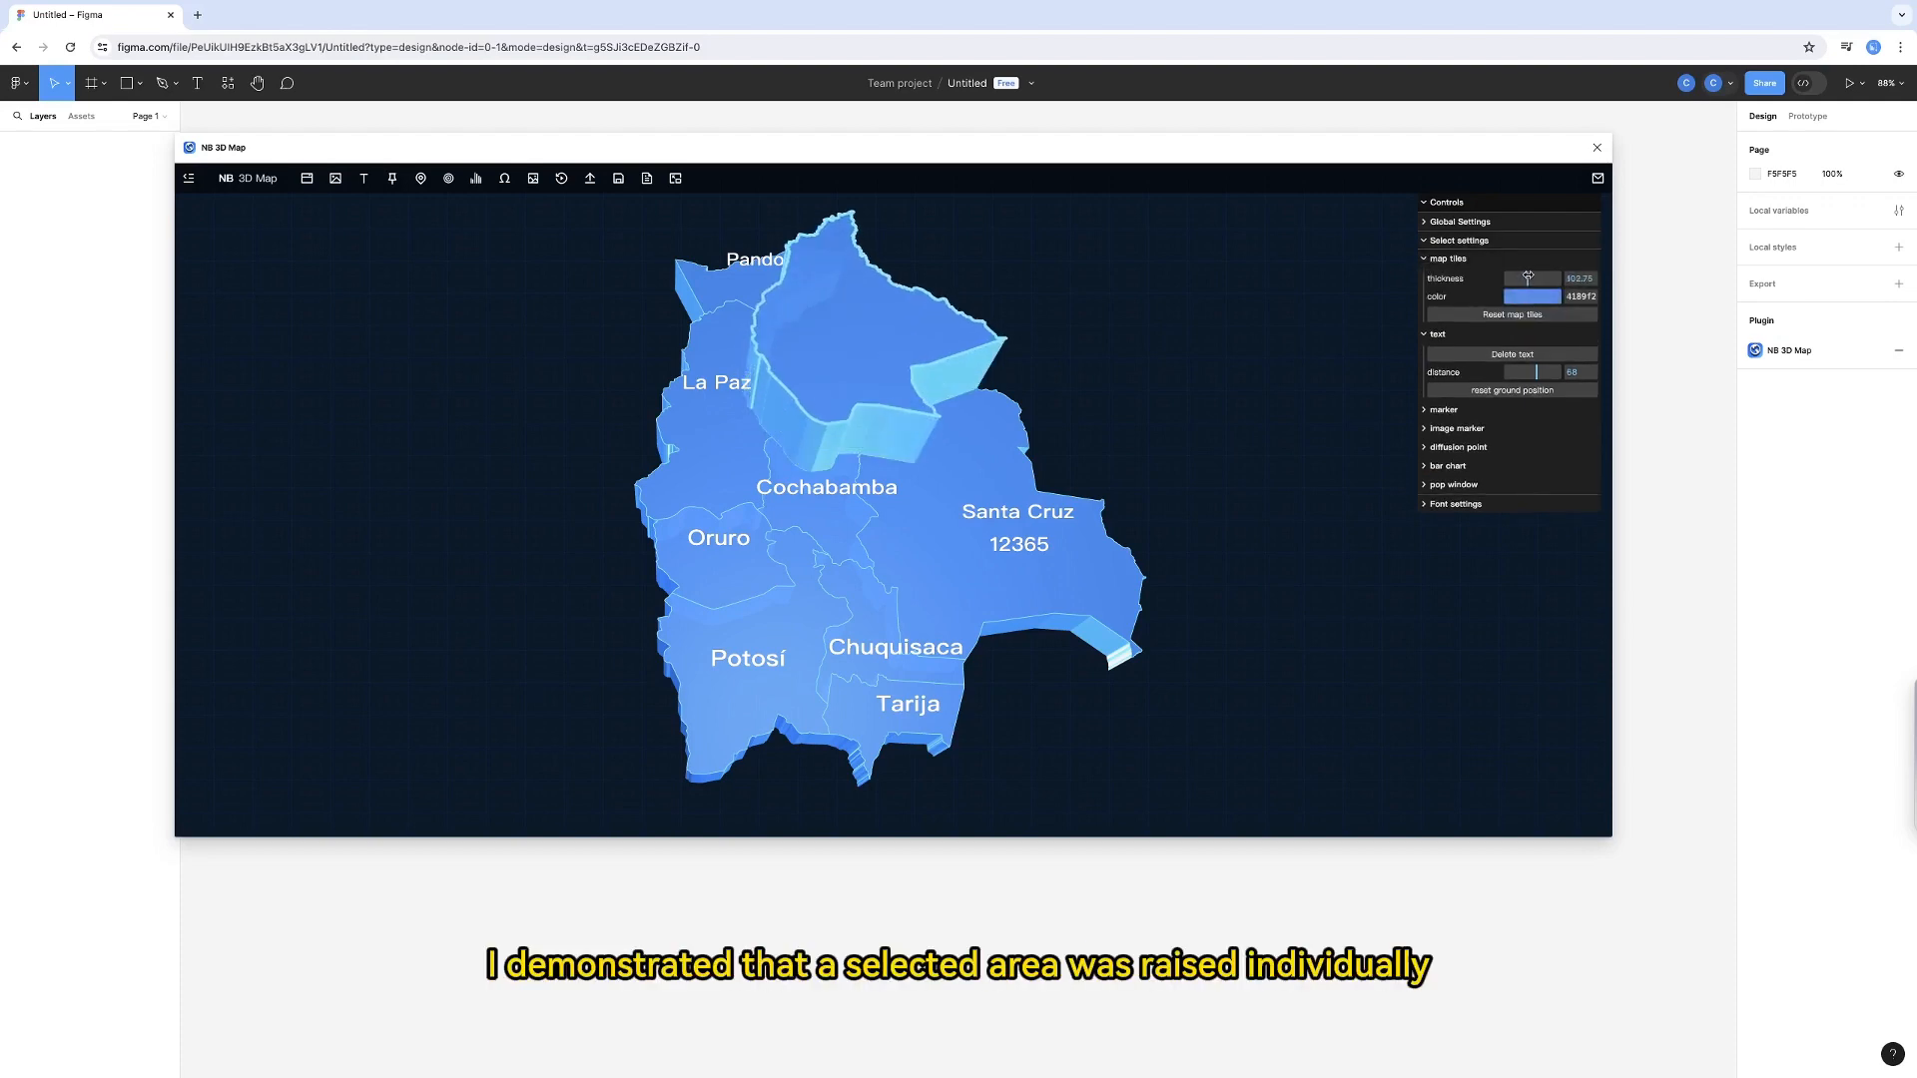
{"action": "left_click_drag", "start_coordinate": [1202, 413], "coordinate": [1202, 351]}
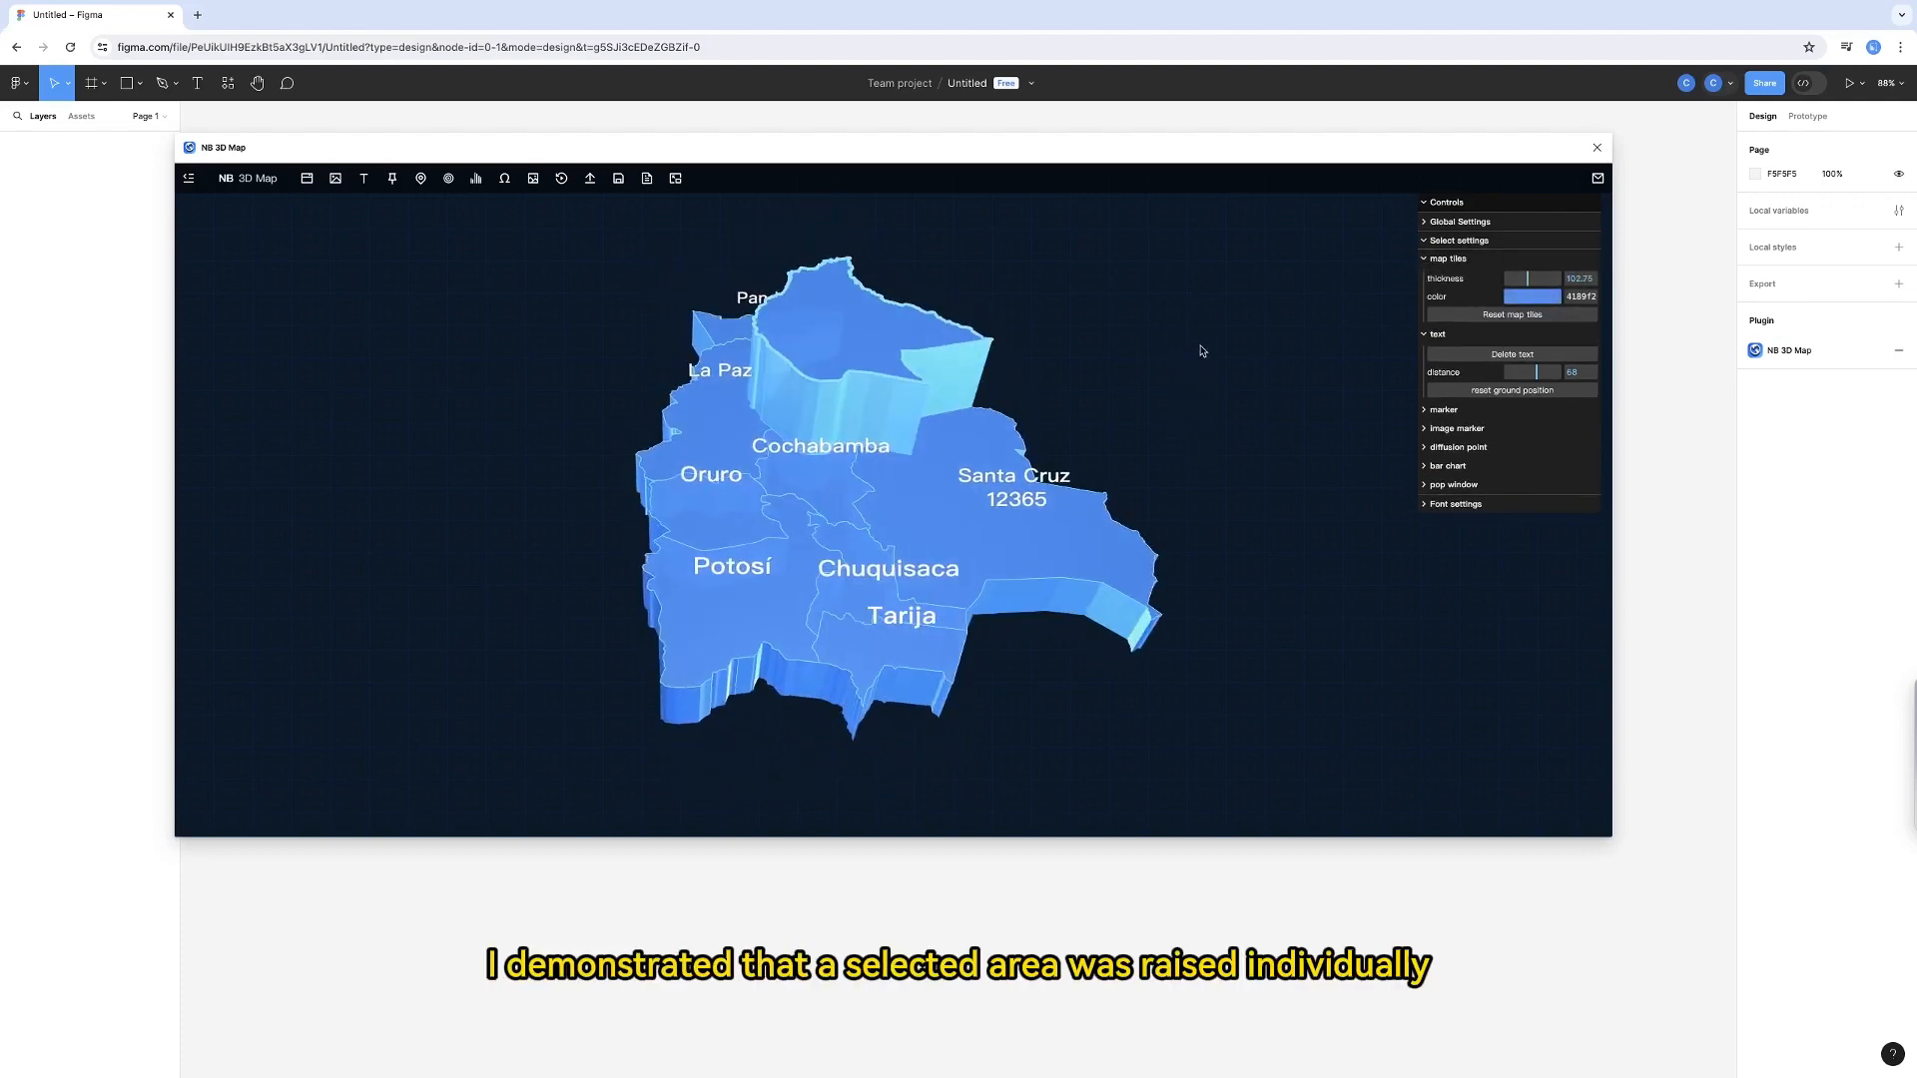
{"action": "left_click", "coordinate": [1557, 315]}
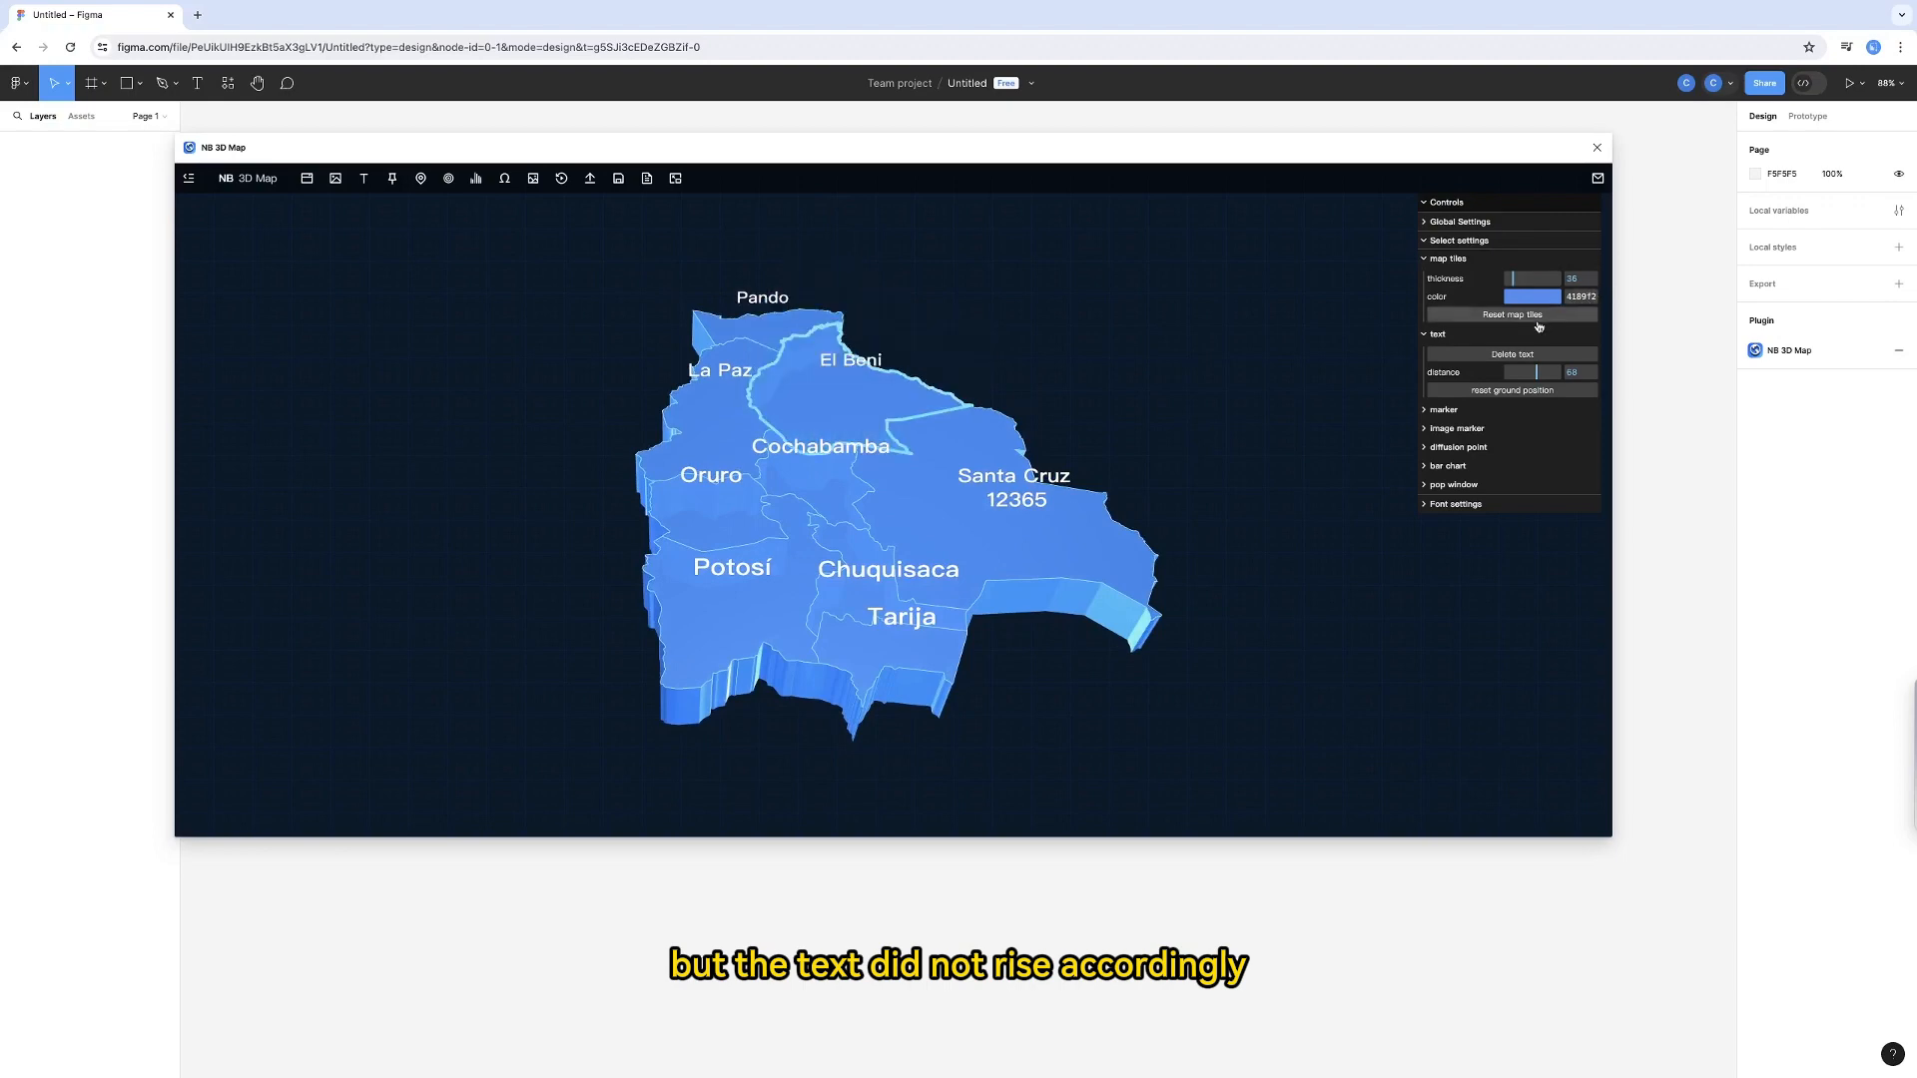
Raise the El Beni label by increasing its distance, and thicken the El Beni map tile beneath it
{"action": "left_click", "coordinate": [883, 365]}
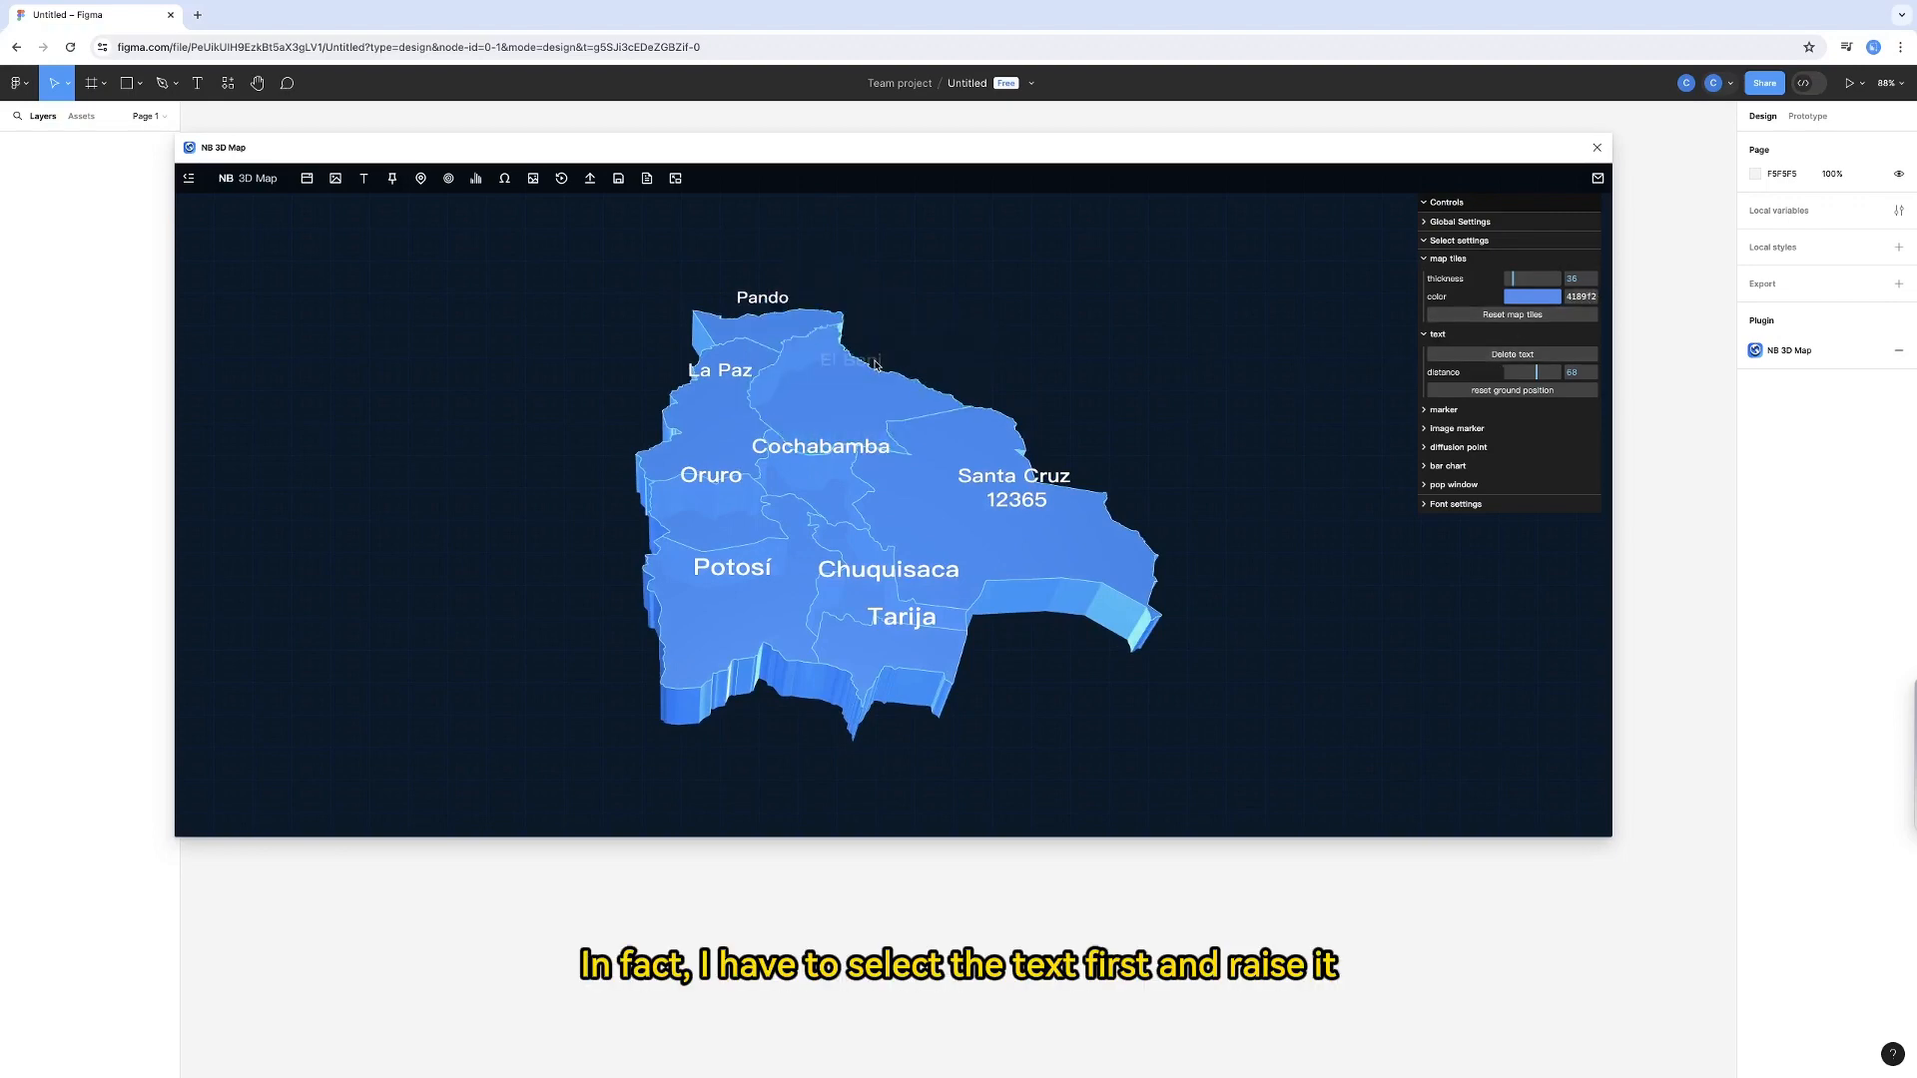
{"action": "left_click_drag", "start_coordinate": [1533, 373], "coordinate": [1538, 372]}
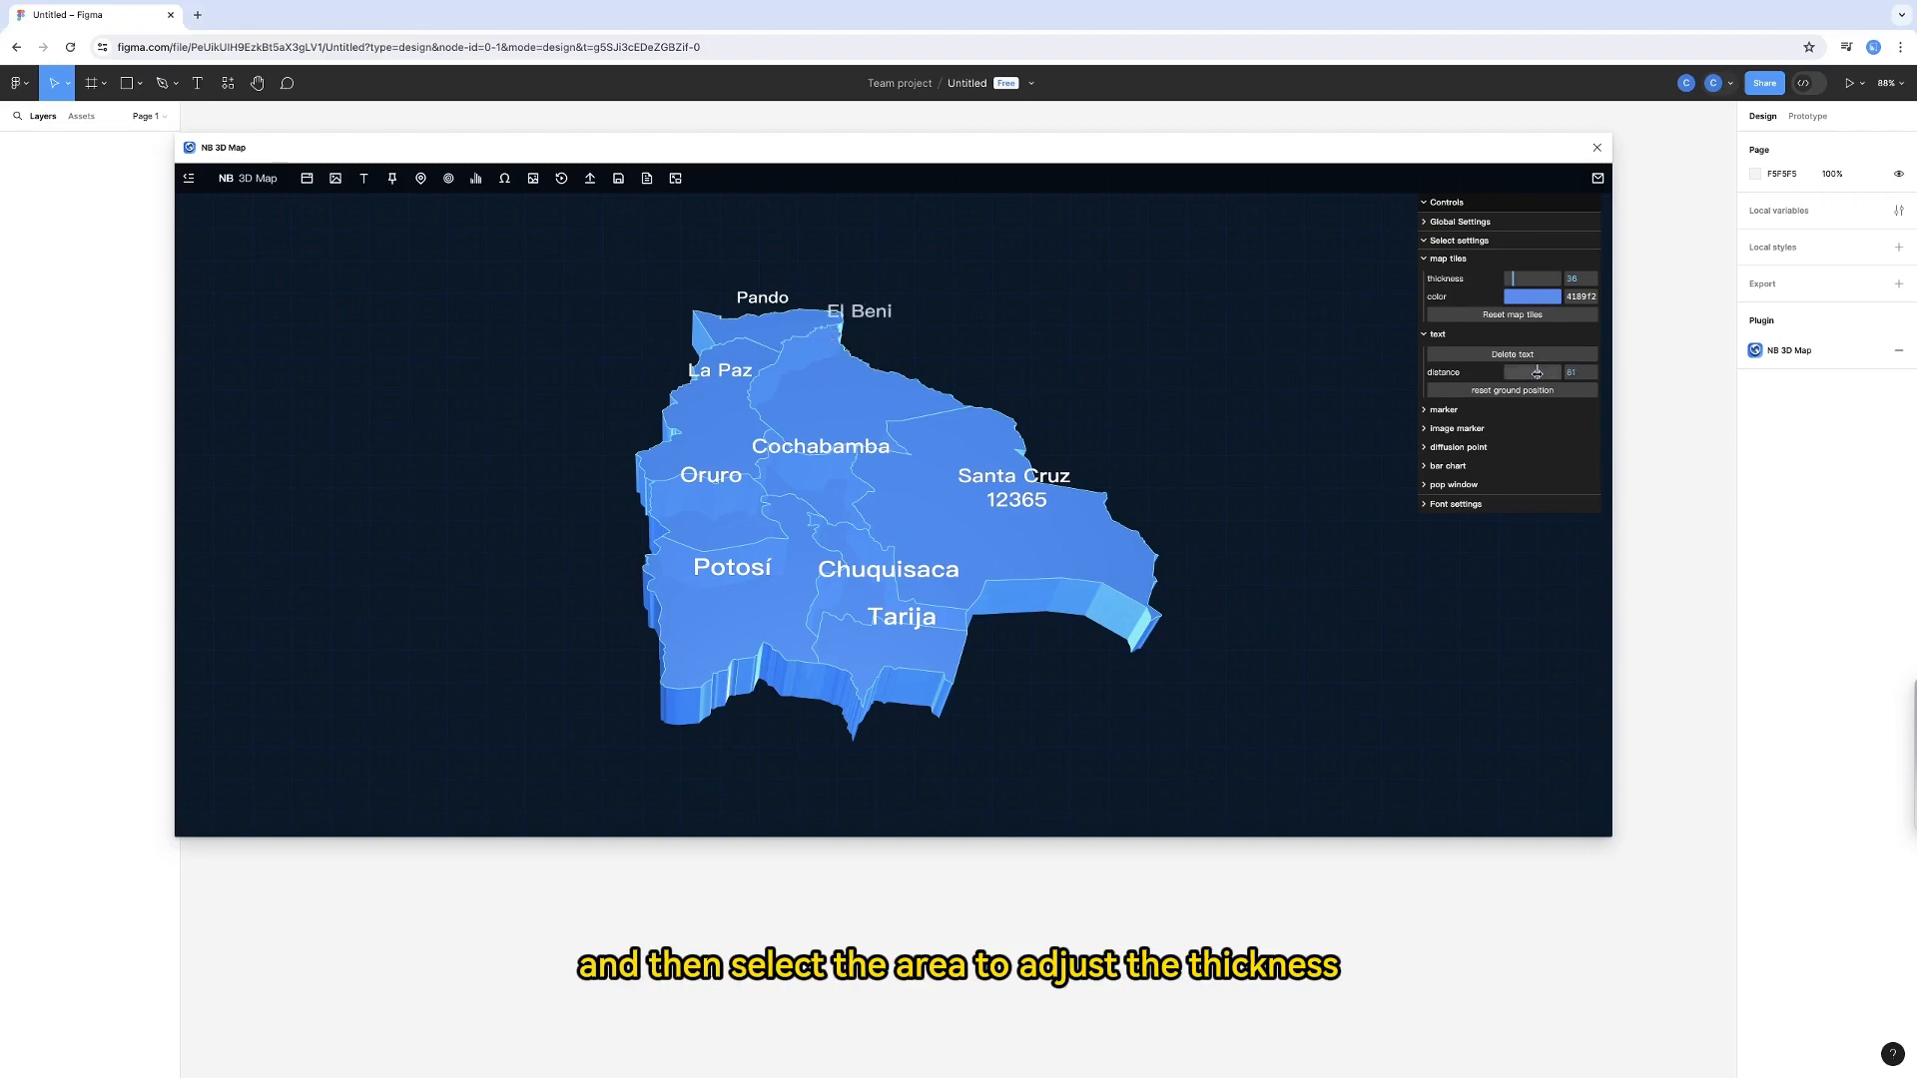
{"action": "left_click", "coordinate": [835, 375]}
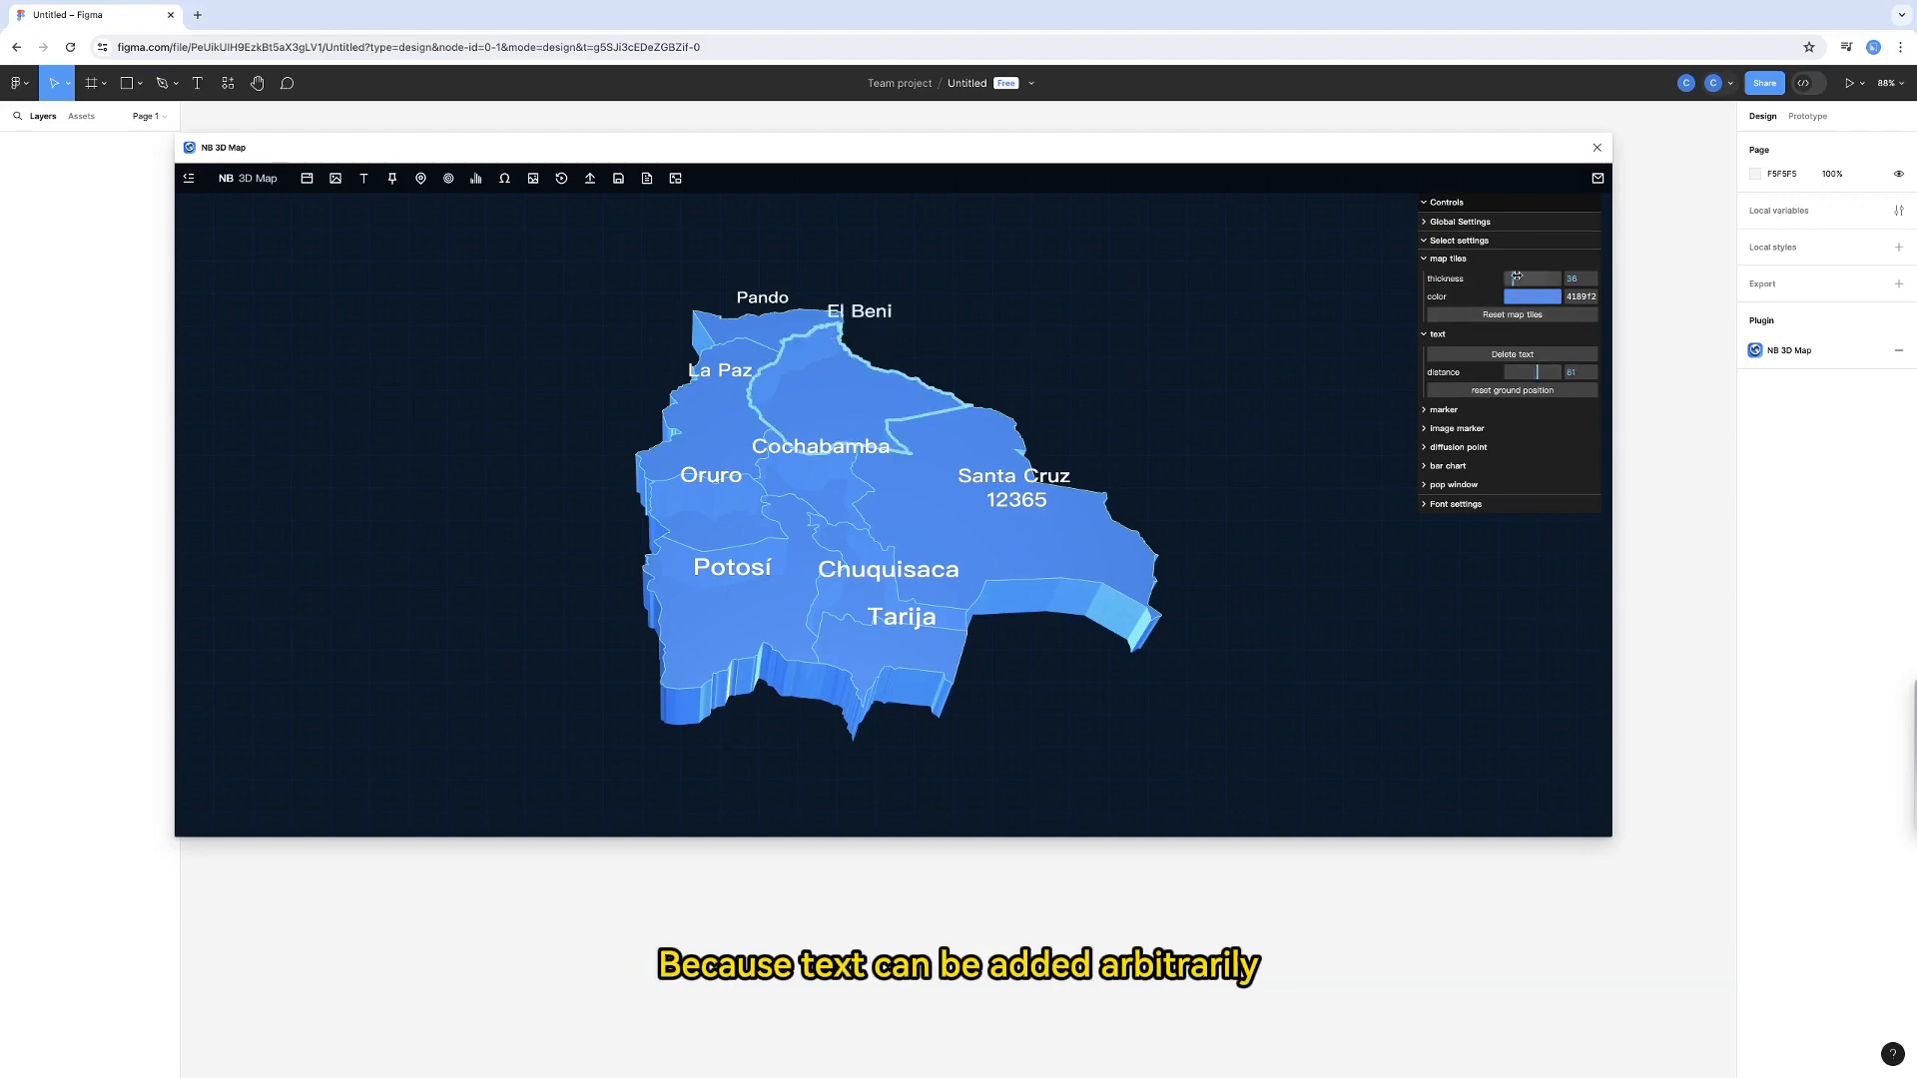
{"action": "left_click_drag", "start_coordinate": [1513, 278], "coordinate": [1528, 279]}
Try raising the Santa Cruz label to a distance of 147, and reset it to its ground position
{"action": "mouse_move", "coordinate": [1257, 400]}
{"action": "left_mouse_down"}
{"action": "mouse_move", "coordinate": [1255, 426]}
{"action": "mouse_move", "coordinate": [1287, 389]}
{"action": "left_mouse_up"}
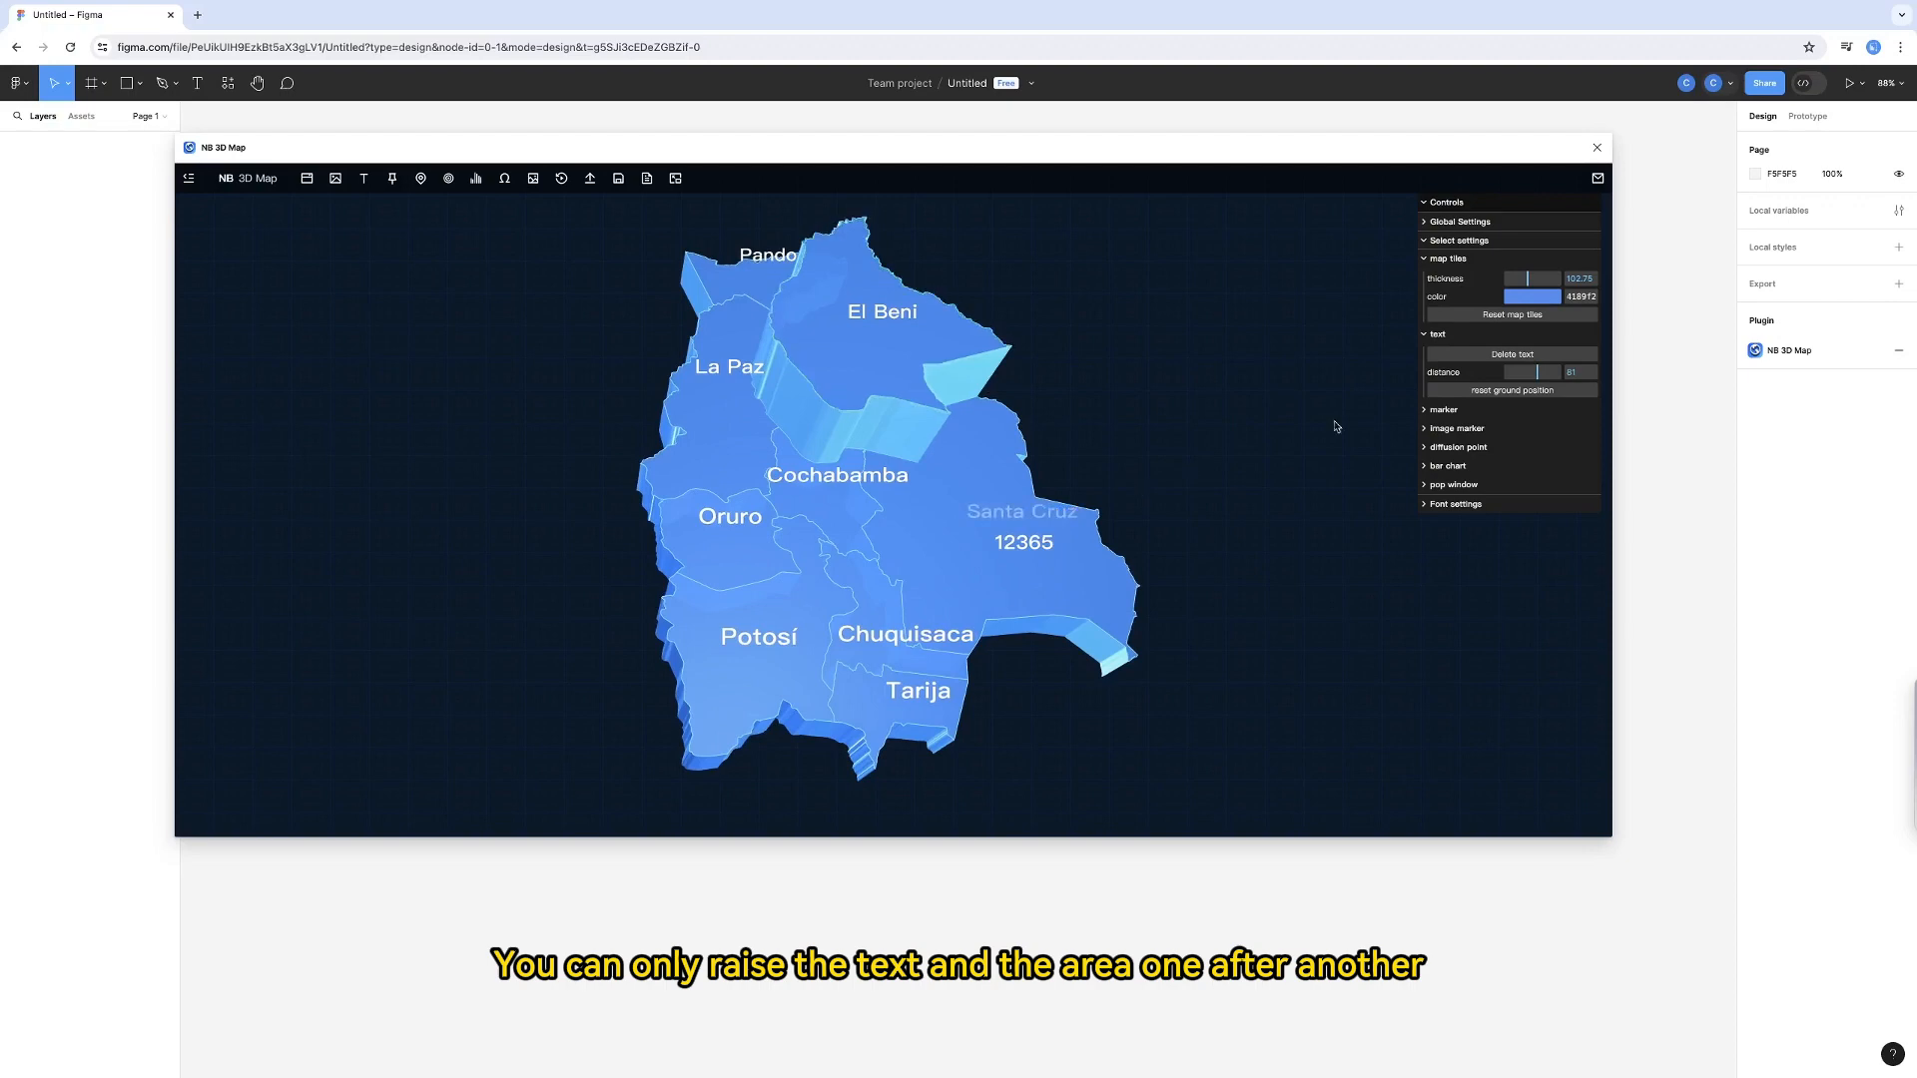
{"action": "left_click_drag", "start_coordinate": [1536, 373], "coordinate": [1541, 372]}
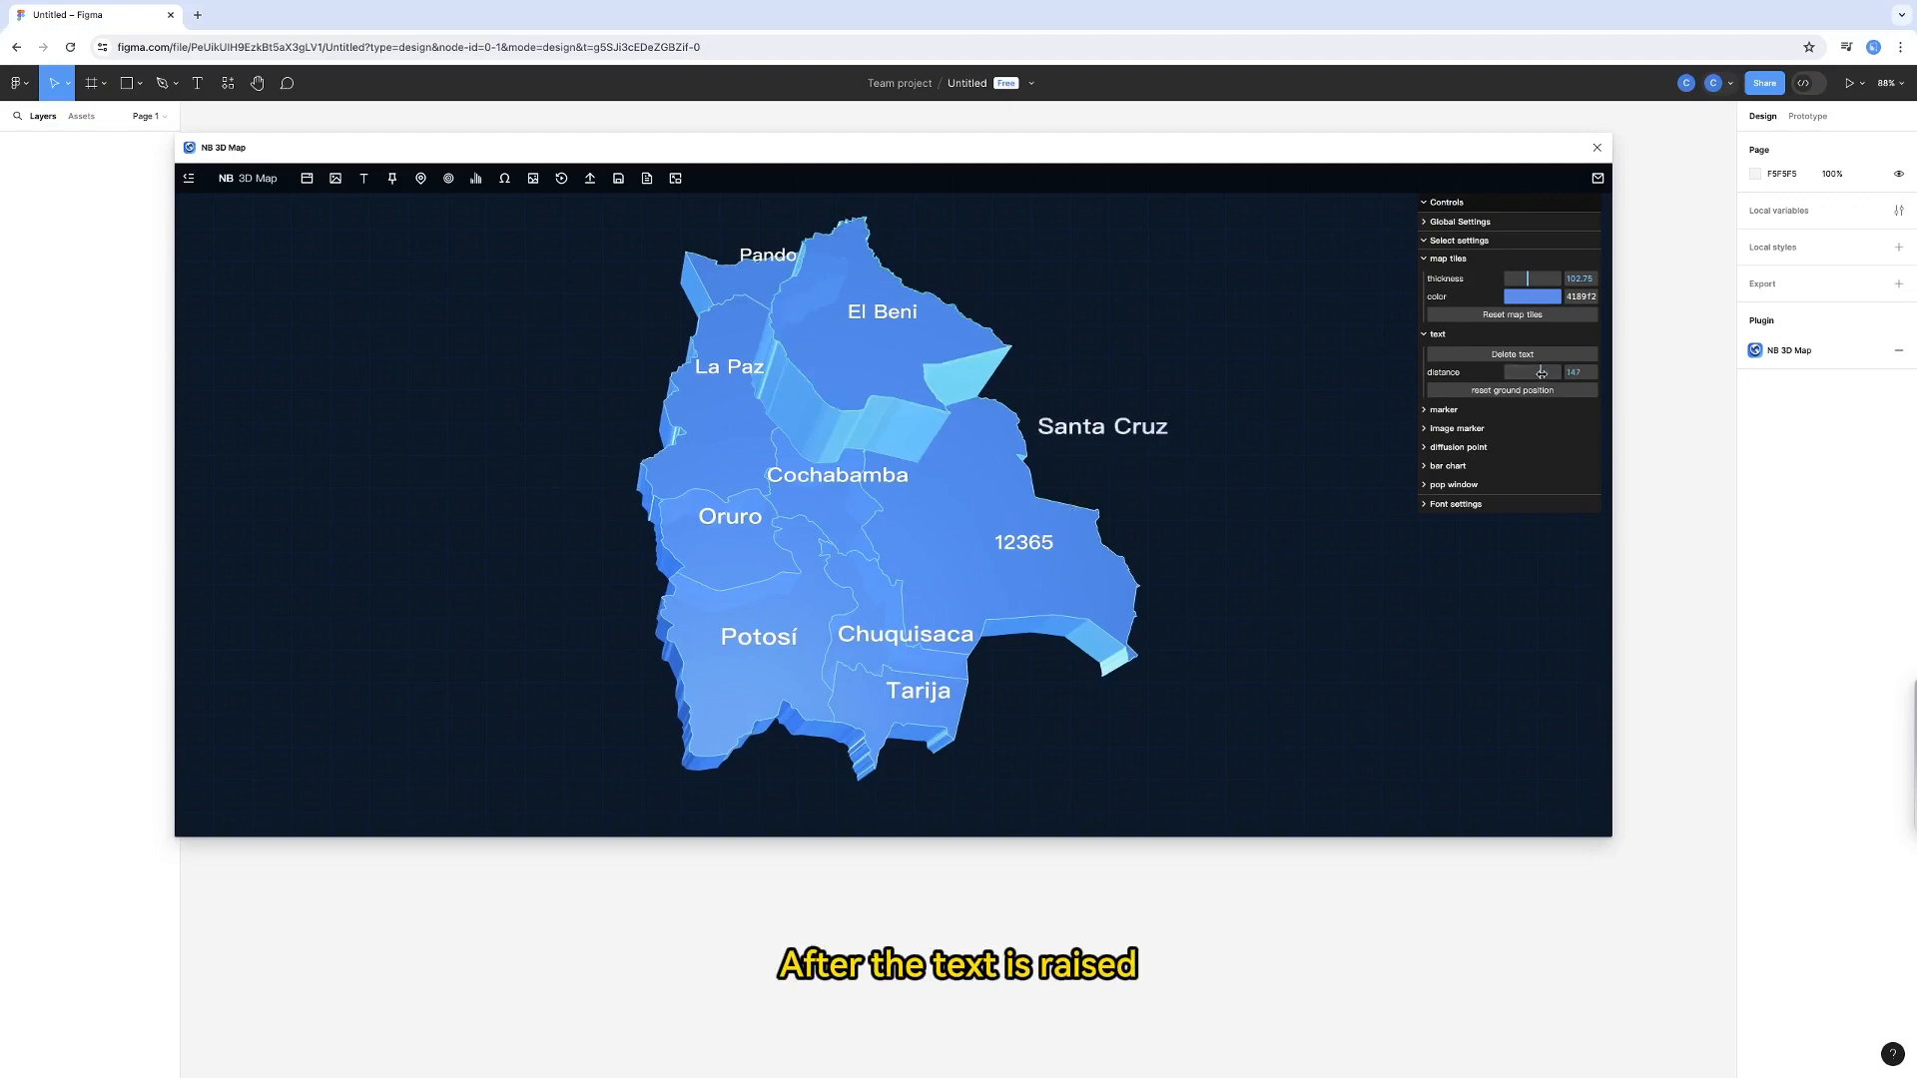
{"action": "left_click", "coordinate": [1527, 392]}
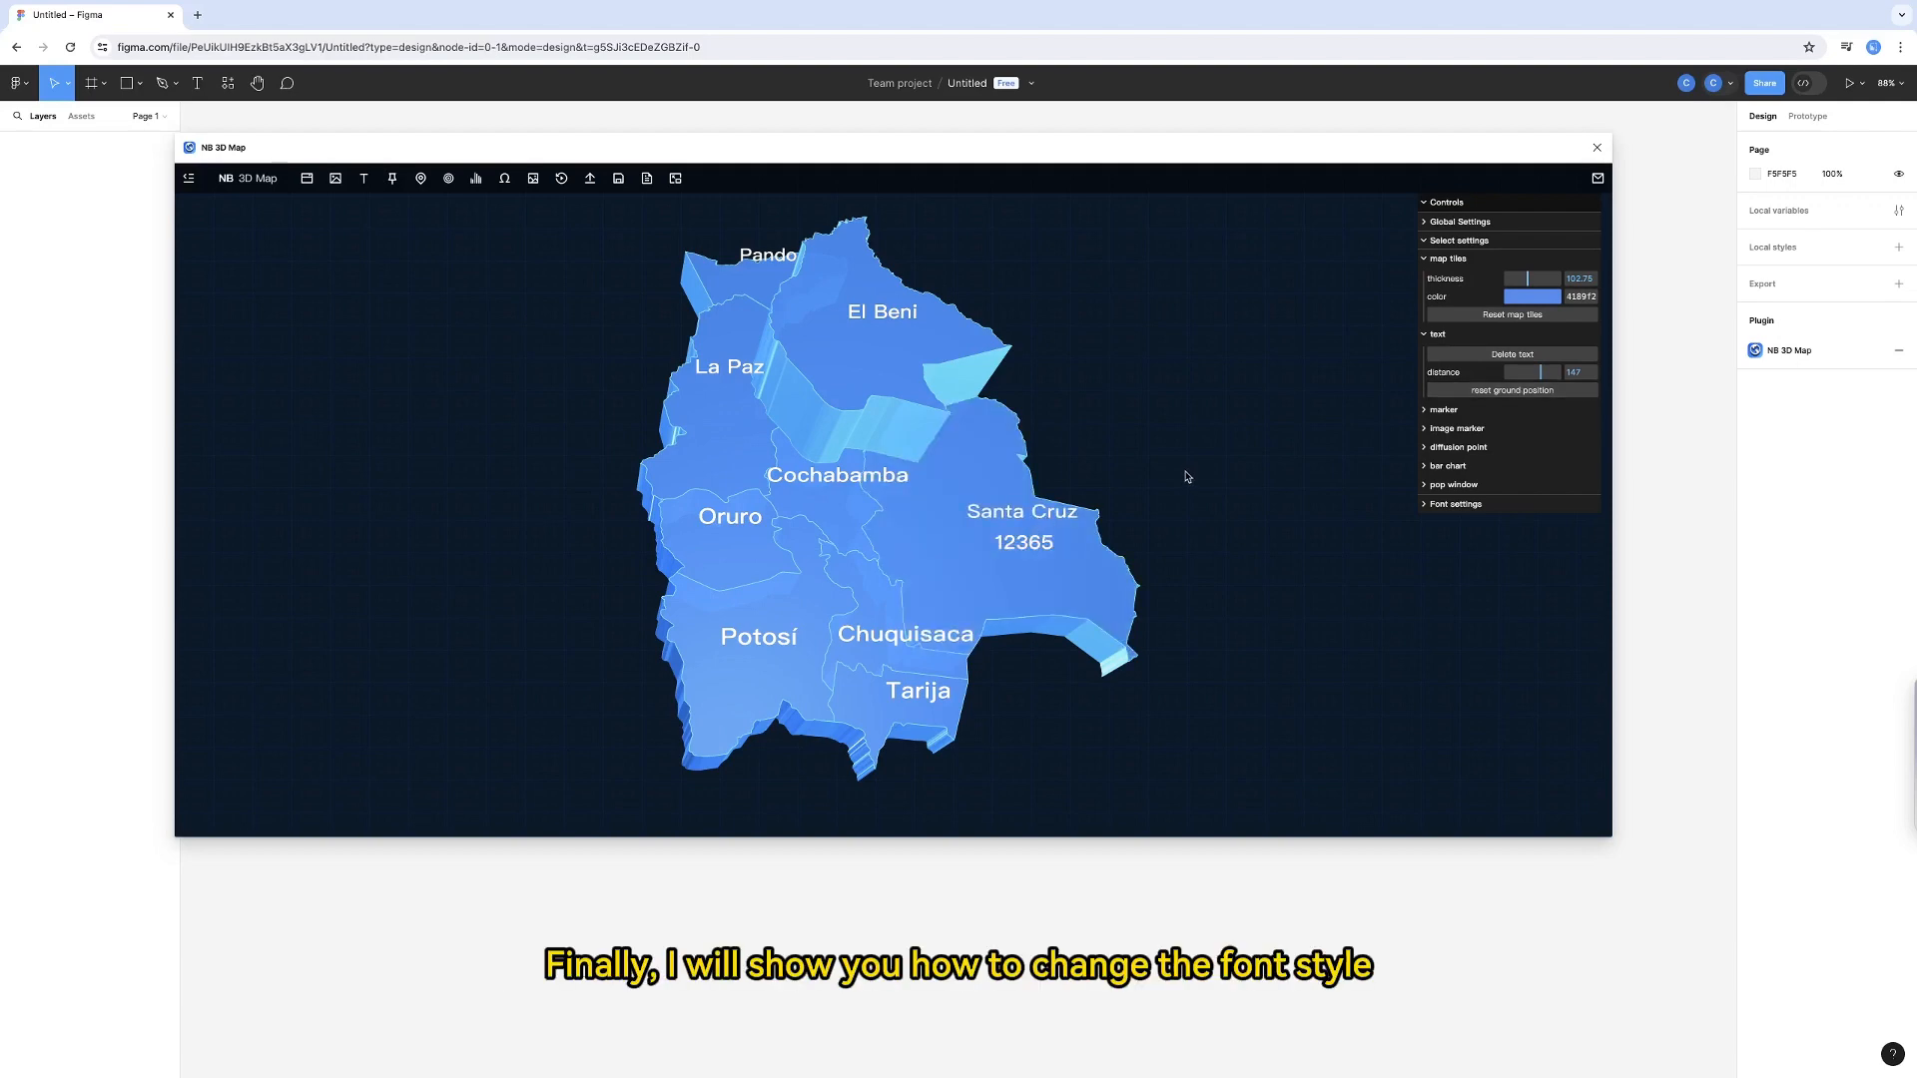
Set the font size of the 2D map labels to 16 in the font settings
{"action": "left_click", "coordinate": [1424, 259]}
{"action": "left_click", "coordinate": [1425, 278]}
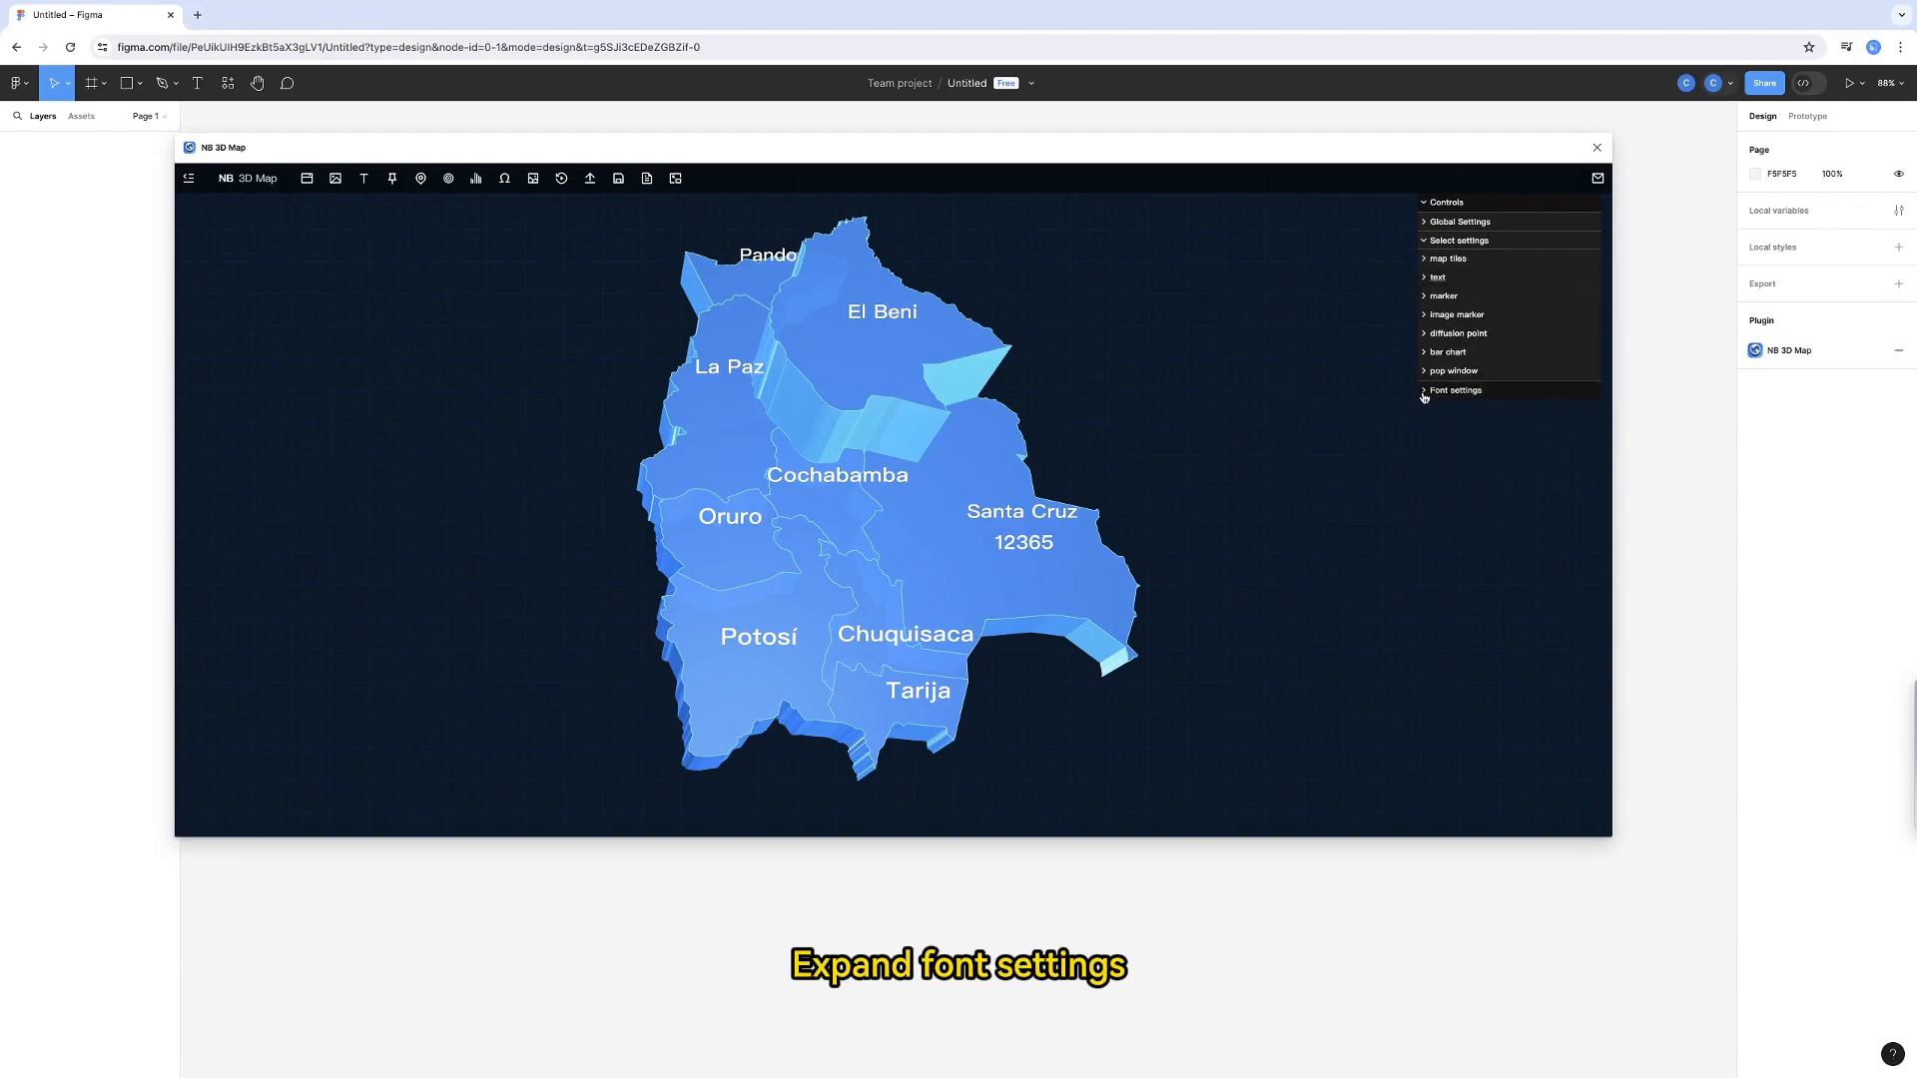
{"action": "left_click", "coordinate": [1425, 393]}
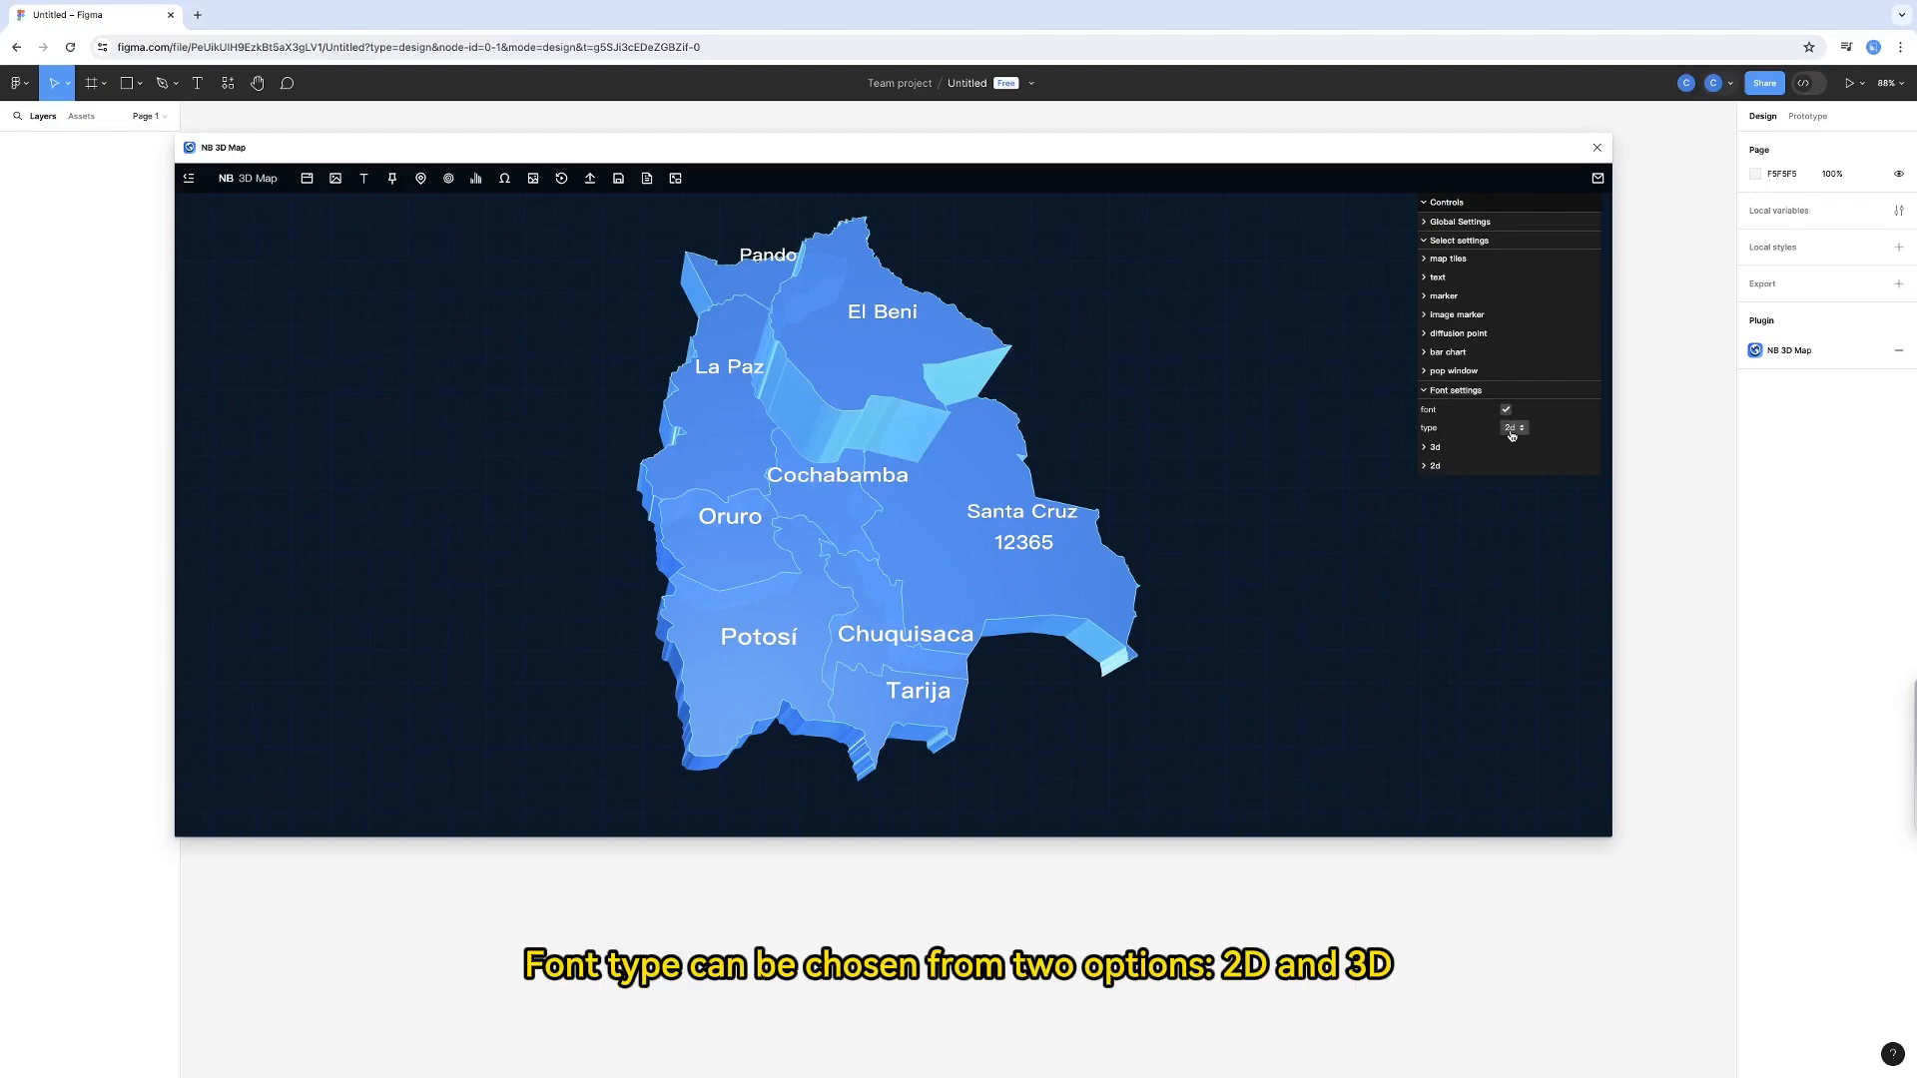
{"action": "mouse_move", "coordinate": [1180, 472]}
{"action": "left_mouse_down"}
{"action": "mouse_move", "coordinate": [1155, 489]}
{"action": "mouse_move", "coordinate": [1268, 492]}
{"action": "mouse_move", "coordinate": [1031, 522]}
{"action": "mouse_move", "coordinate": [1126, 416]}
{"action": "mouse_move", "coordinate": [1140, 478]}
{"action": "mouse_move", "coordinate": [1184, 474]}
{"action": "left_mouse_up"}
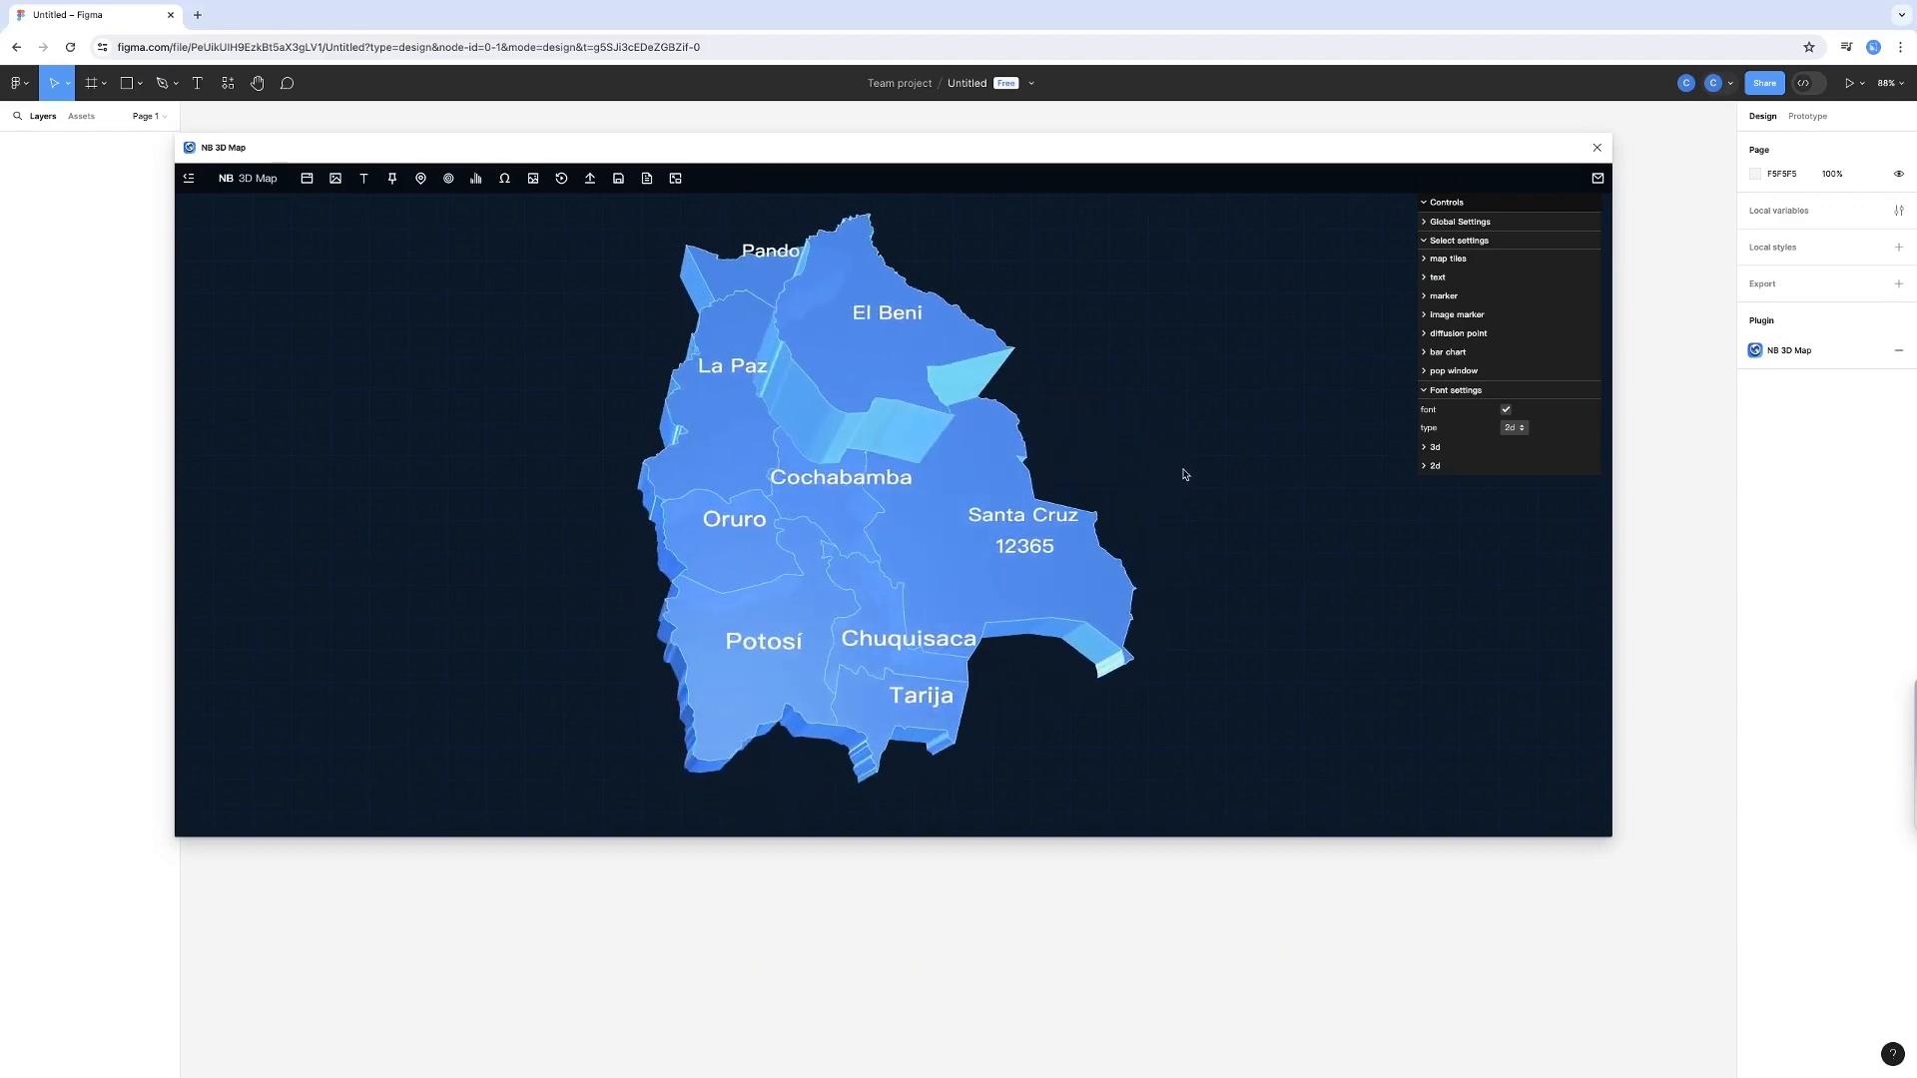
{"action": "left_click", "coordinate": [1432, 466]}
{"action": "mouse_move", "coordinate": [1509, 504]}
{"action": "left_mouse_down"}
{"action": "mouse_move", "coordinate": [1527, 505]}
{"action": "mouse_move", "coordinate": [1508, 504]}
{"action": "mouse_move", "coordinate": [1533, 527]}
{"action": "mouse_move", "coordinate": [1516, 527]}
{"action": "left_mouse_up"}
{"action": "type", "text": "16"}
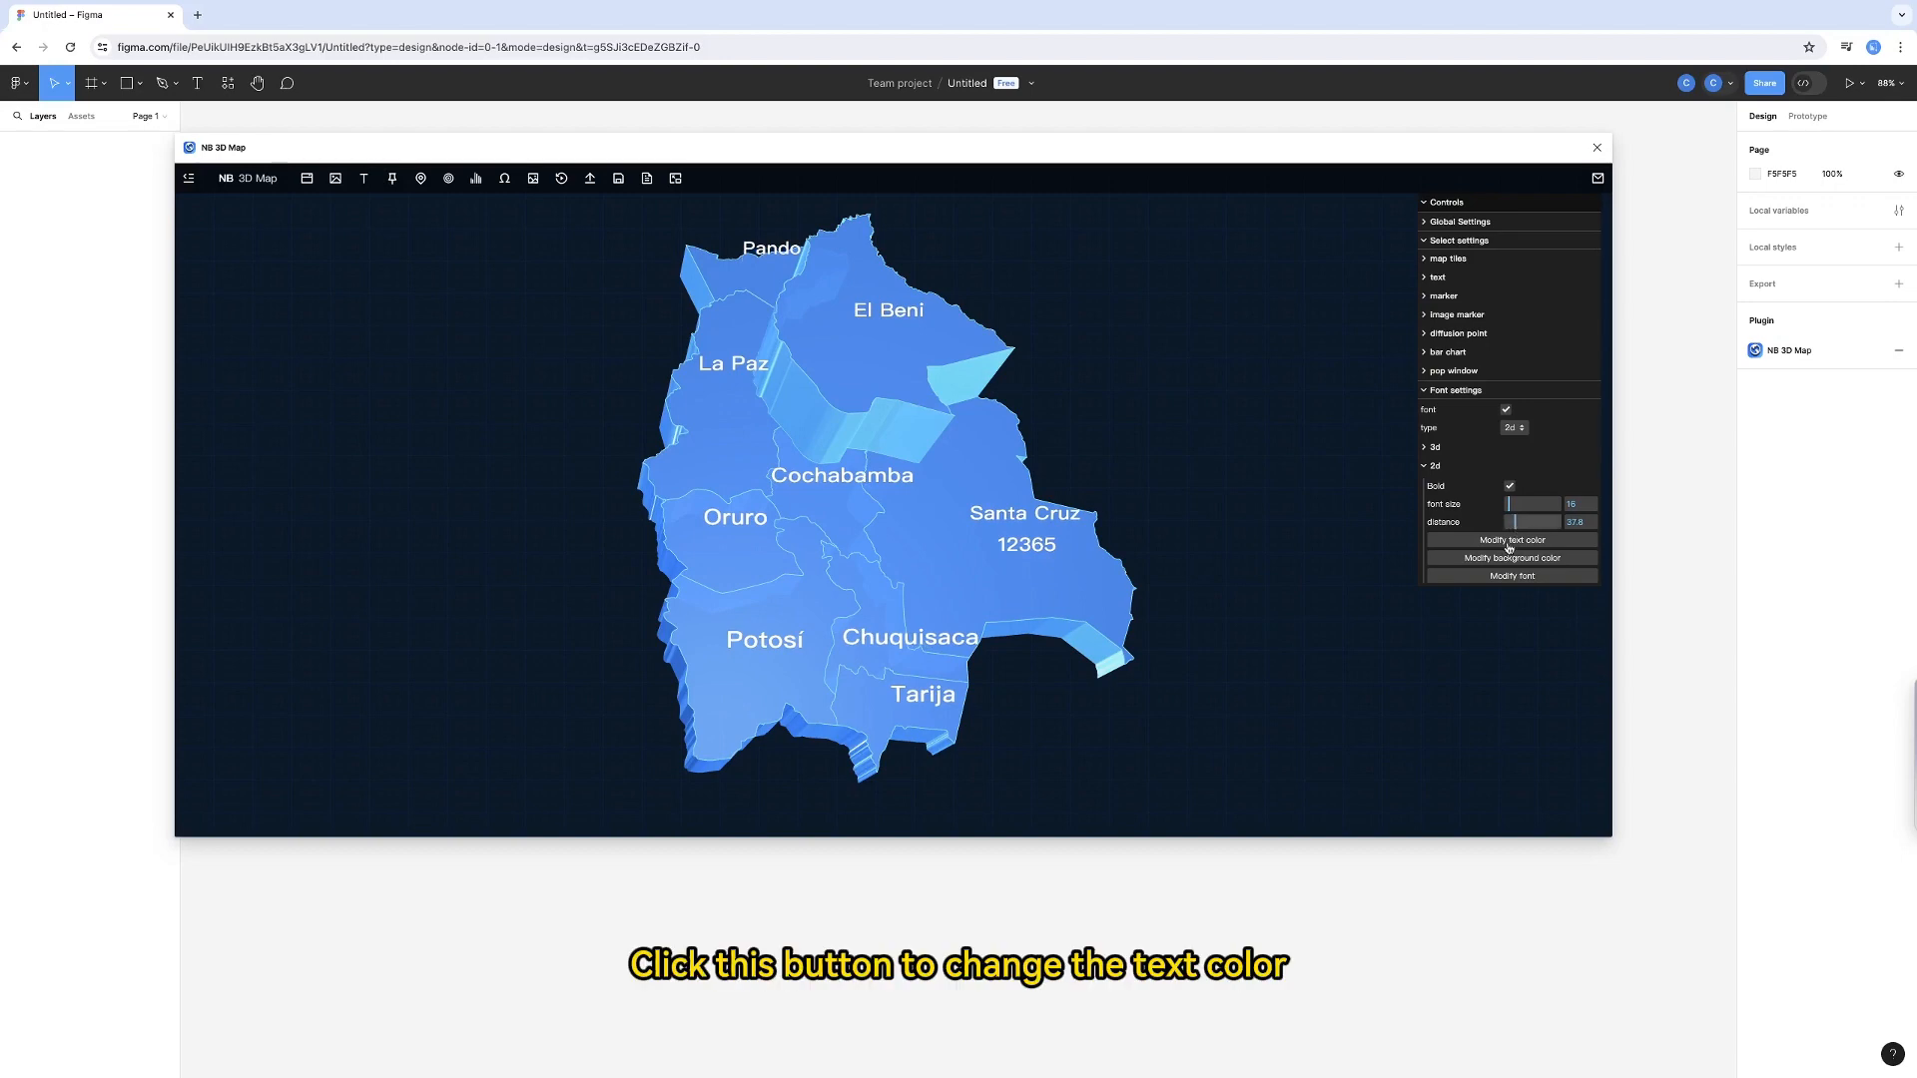
Keep the 2D label text color at ffffff, set a dark gray 3b383b label background, and check the font name option without changing it
{"action": "left_click", "coordinate": [1504, 545]}
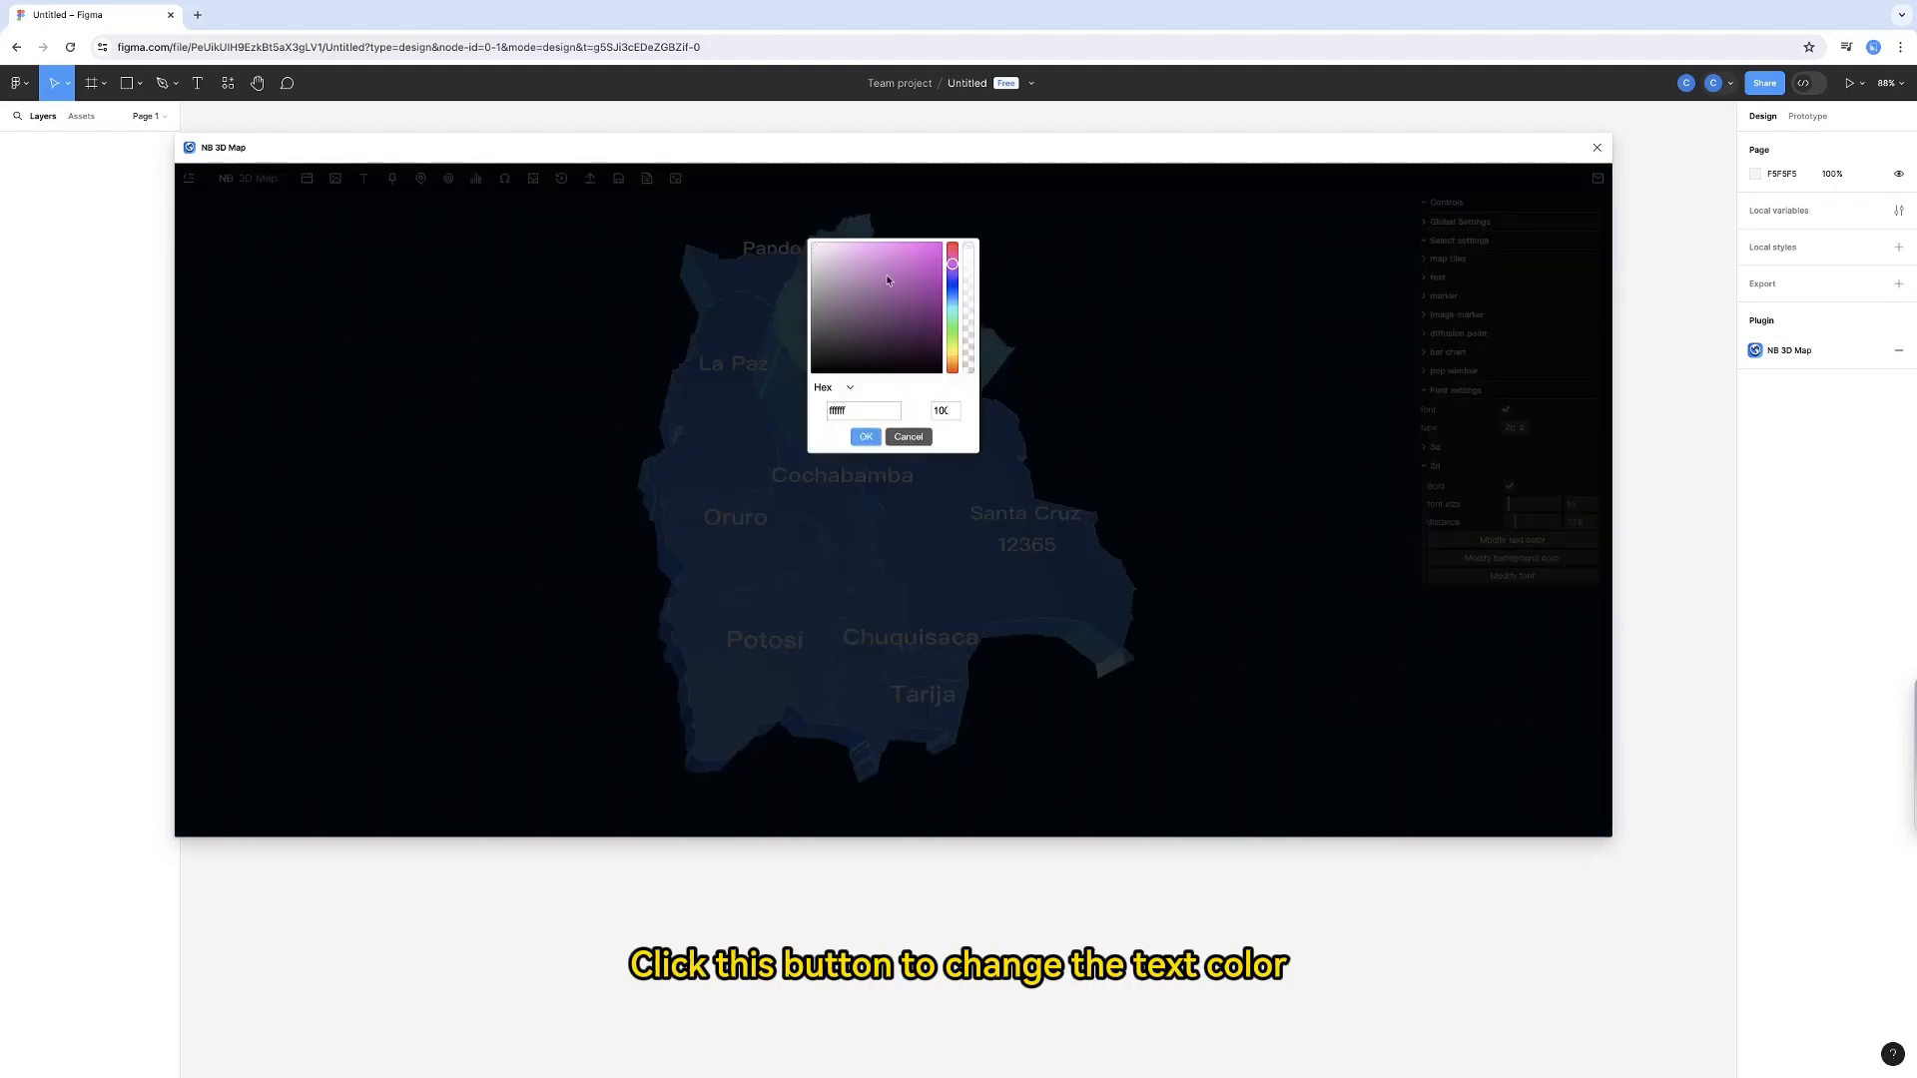
{"action": "left_click", "coordinate": [871, 433]}
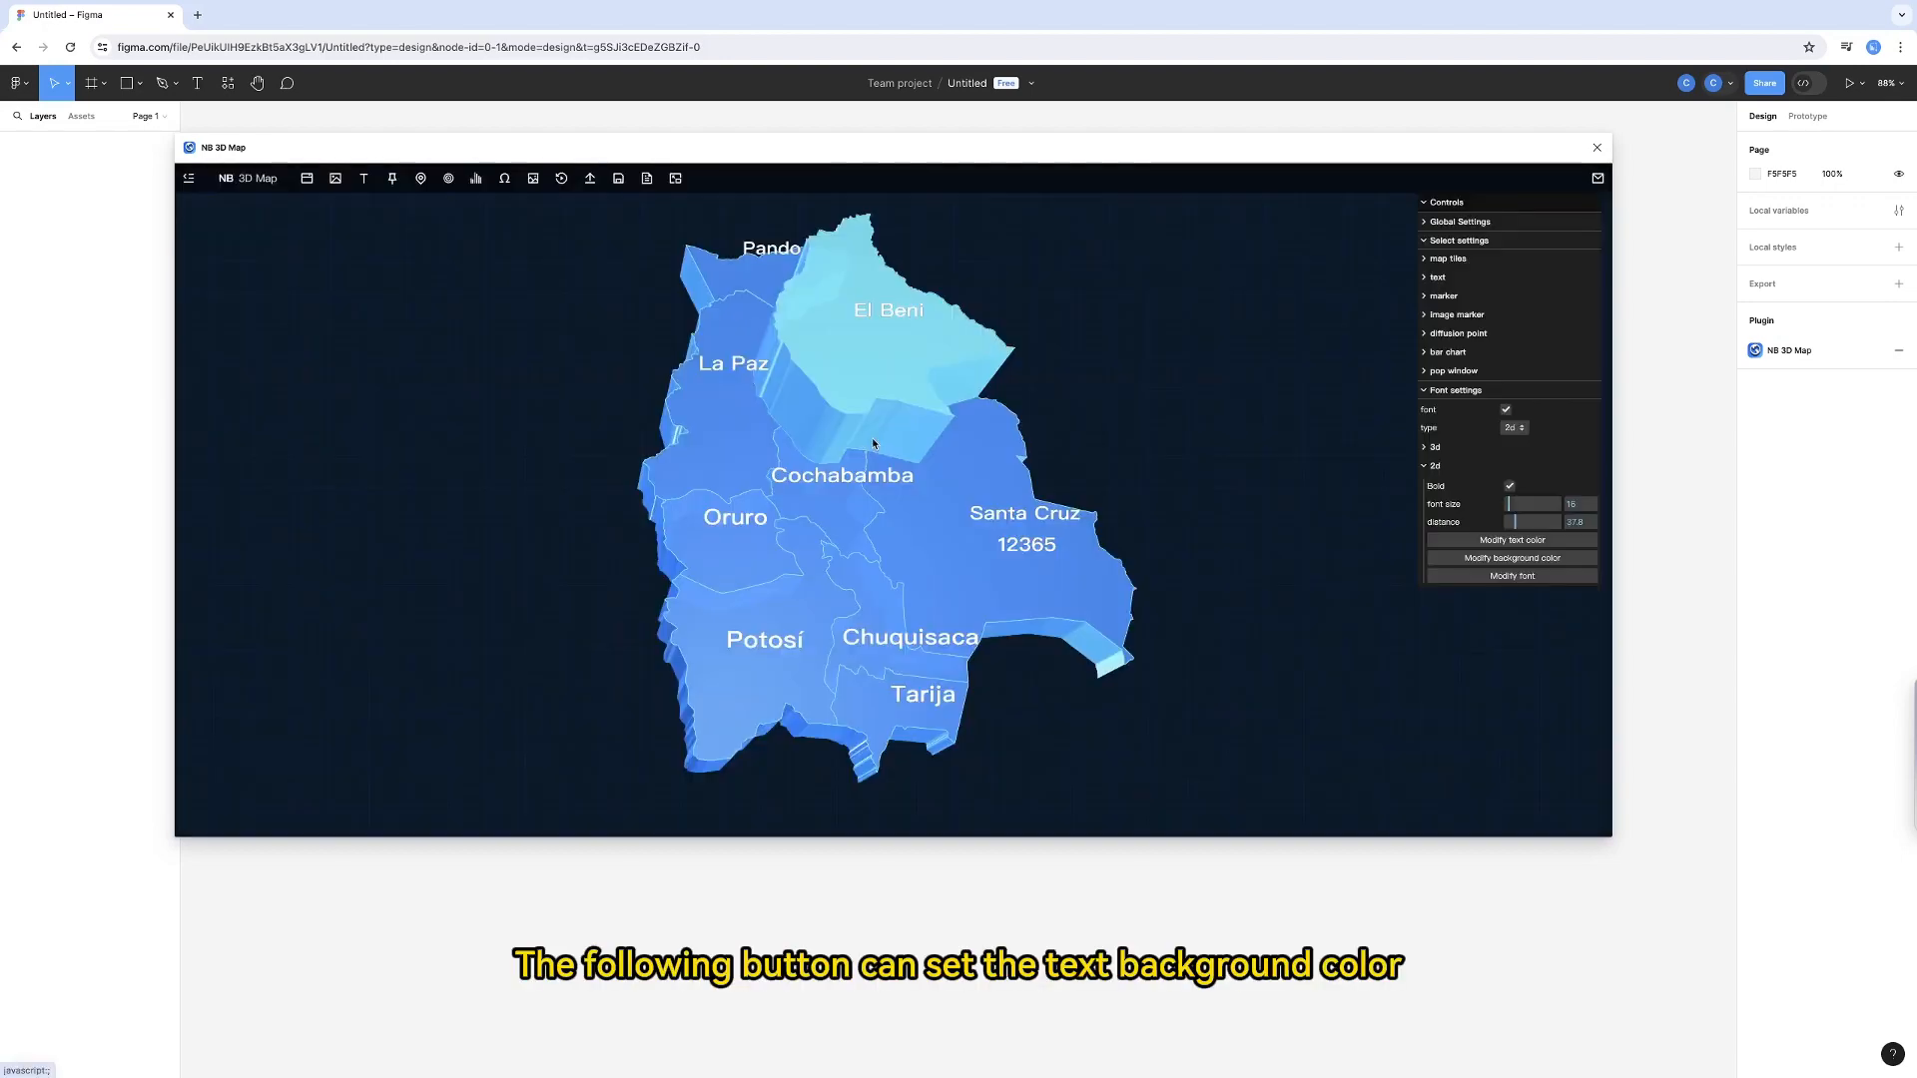
{"action": "left_click", "coordinate": [1501, 562]}
{"action": "left_click", "coordinate": [819, 347]}
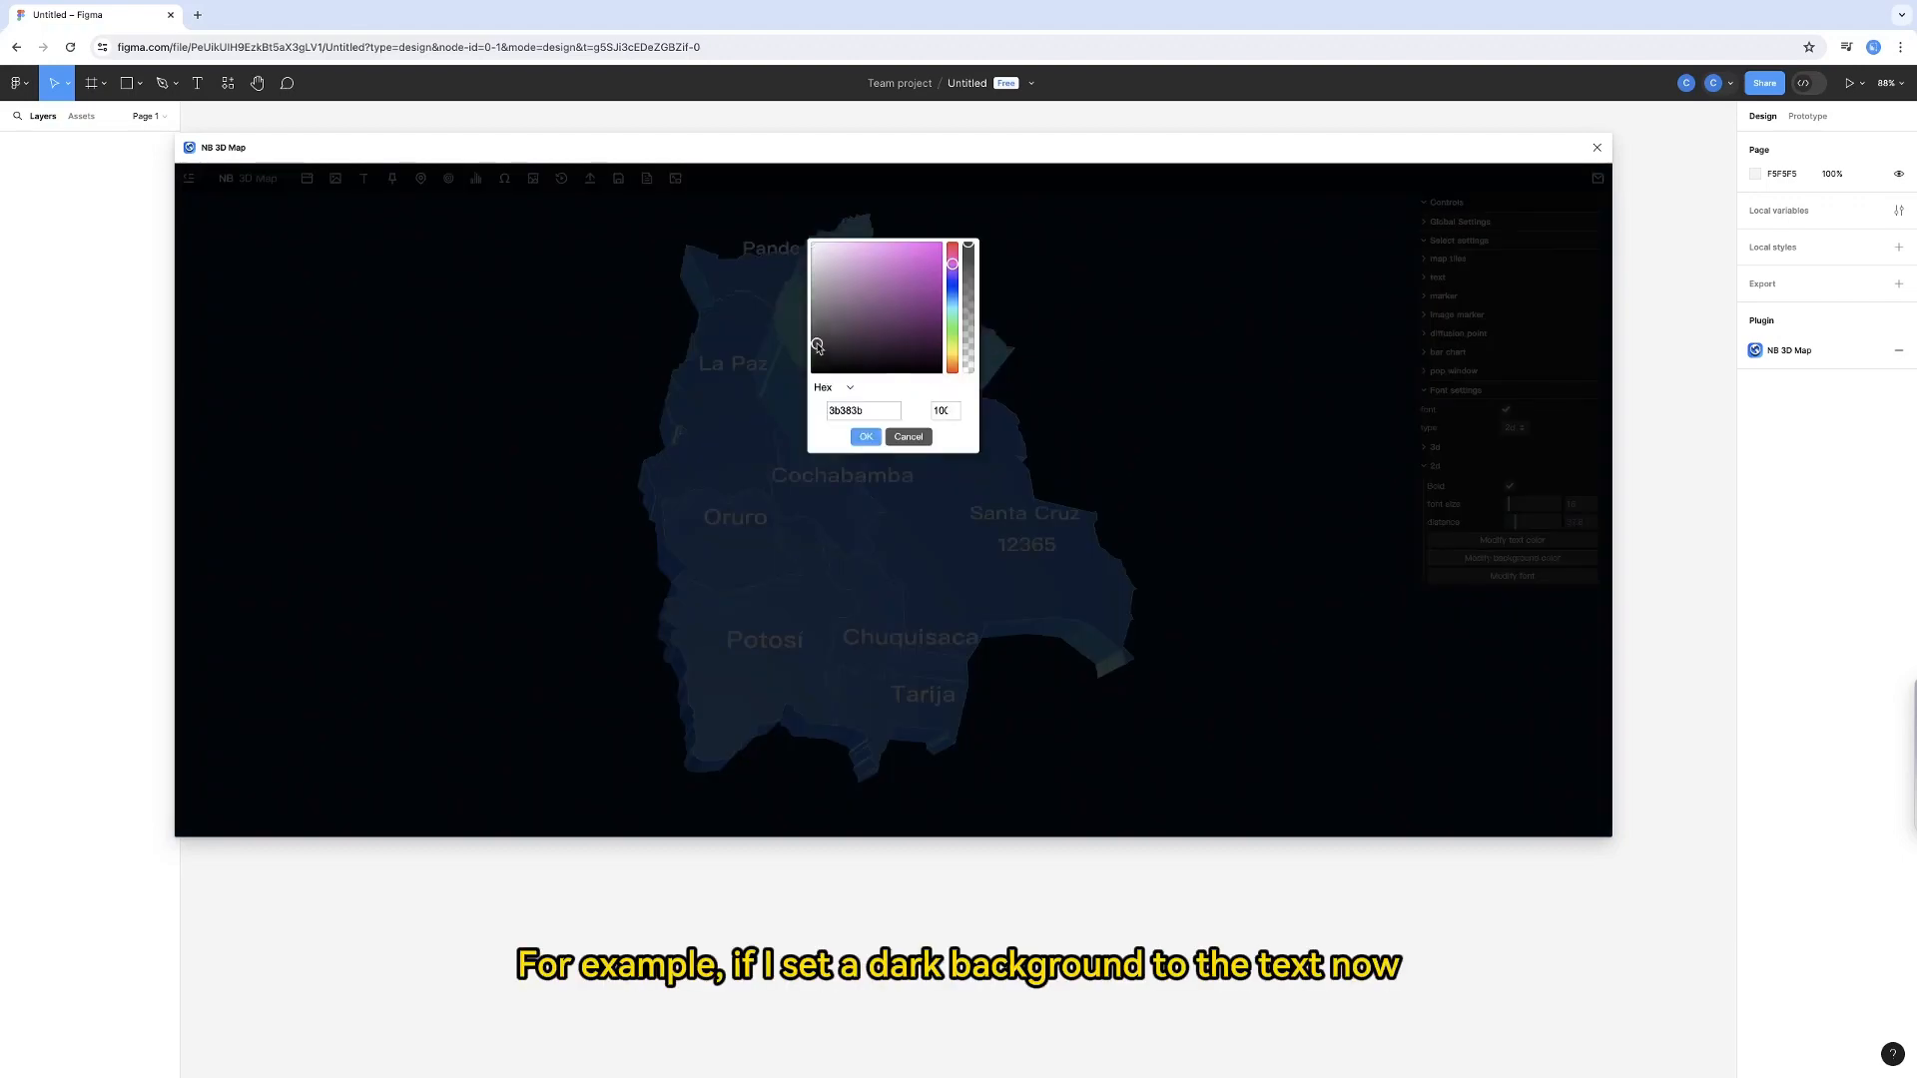
{"action": "left_click", "coordinate": [865, 436]}
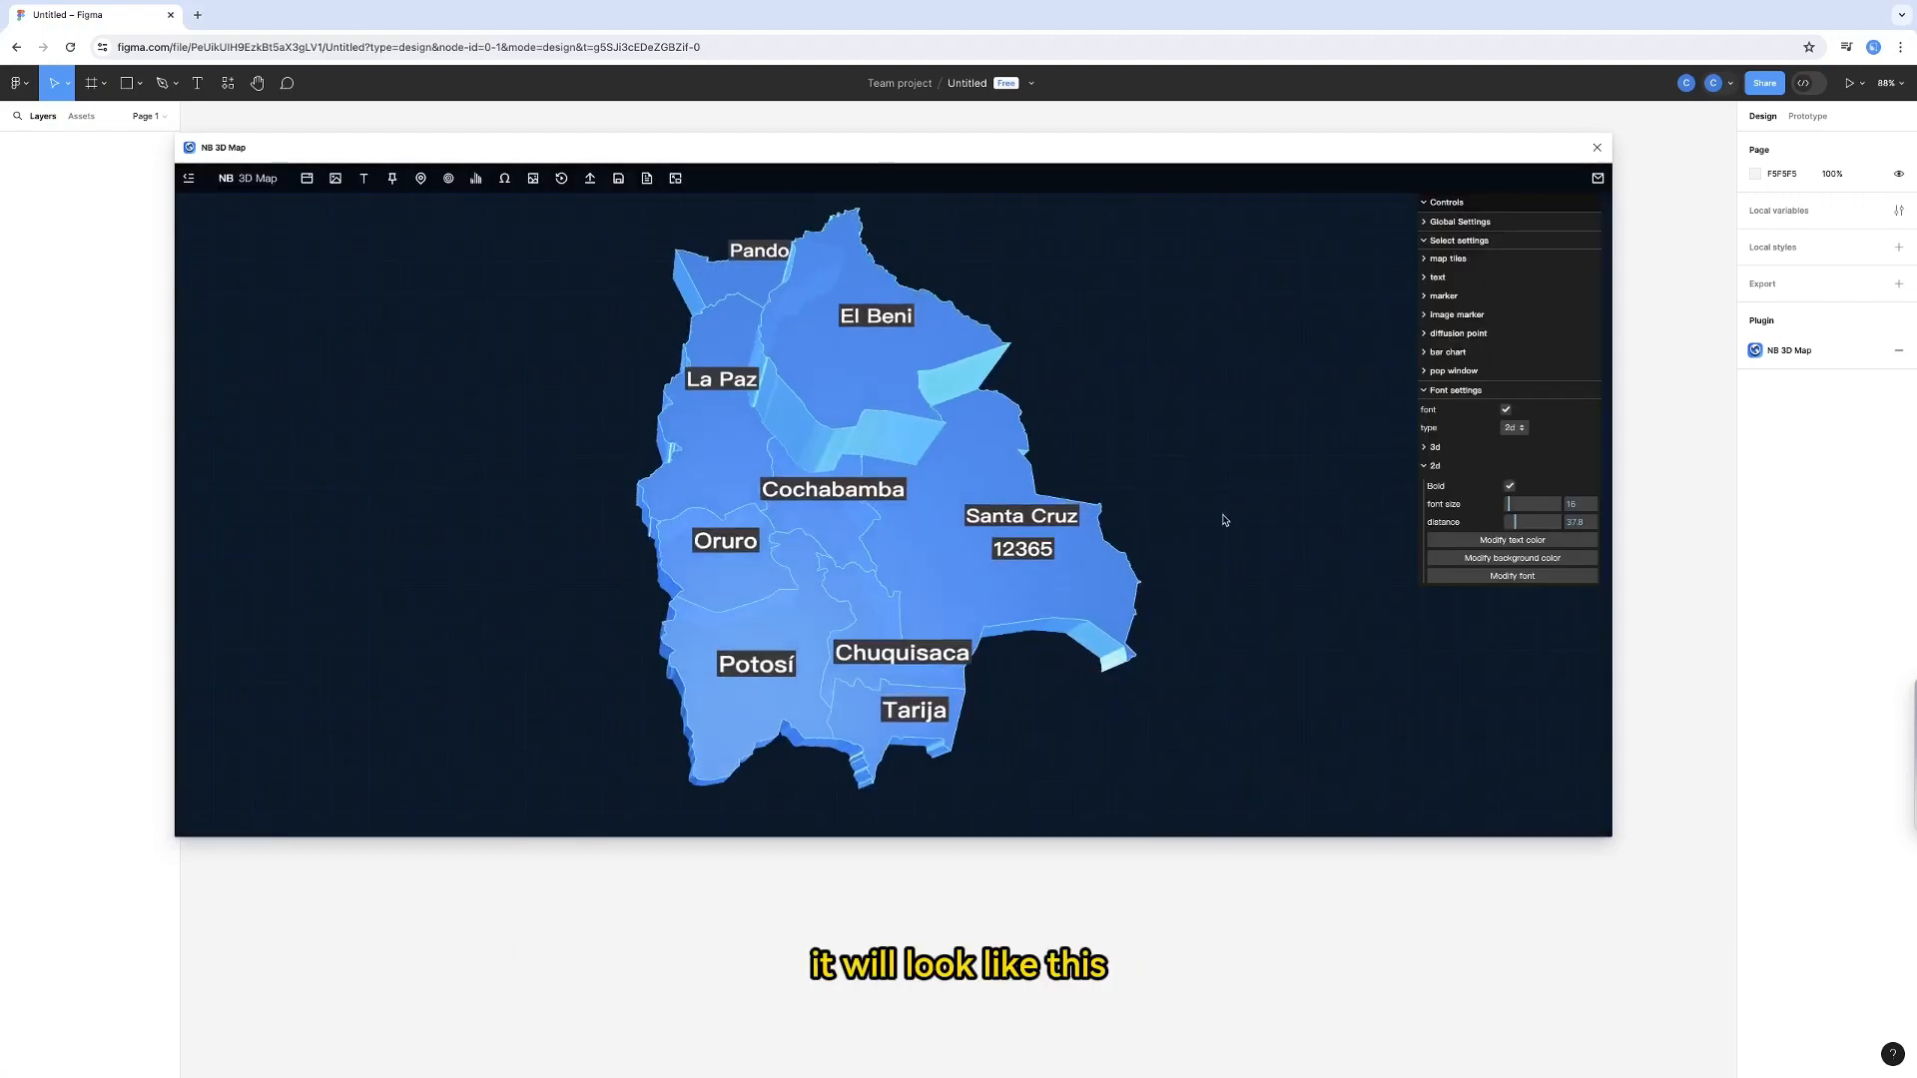
{"action": "left_click", "coordinate": [1472, 577]}
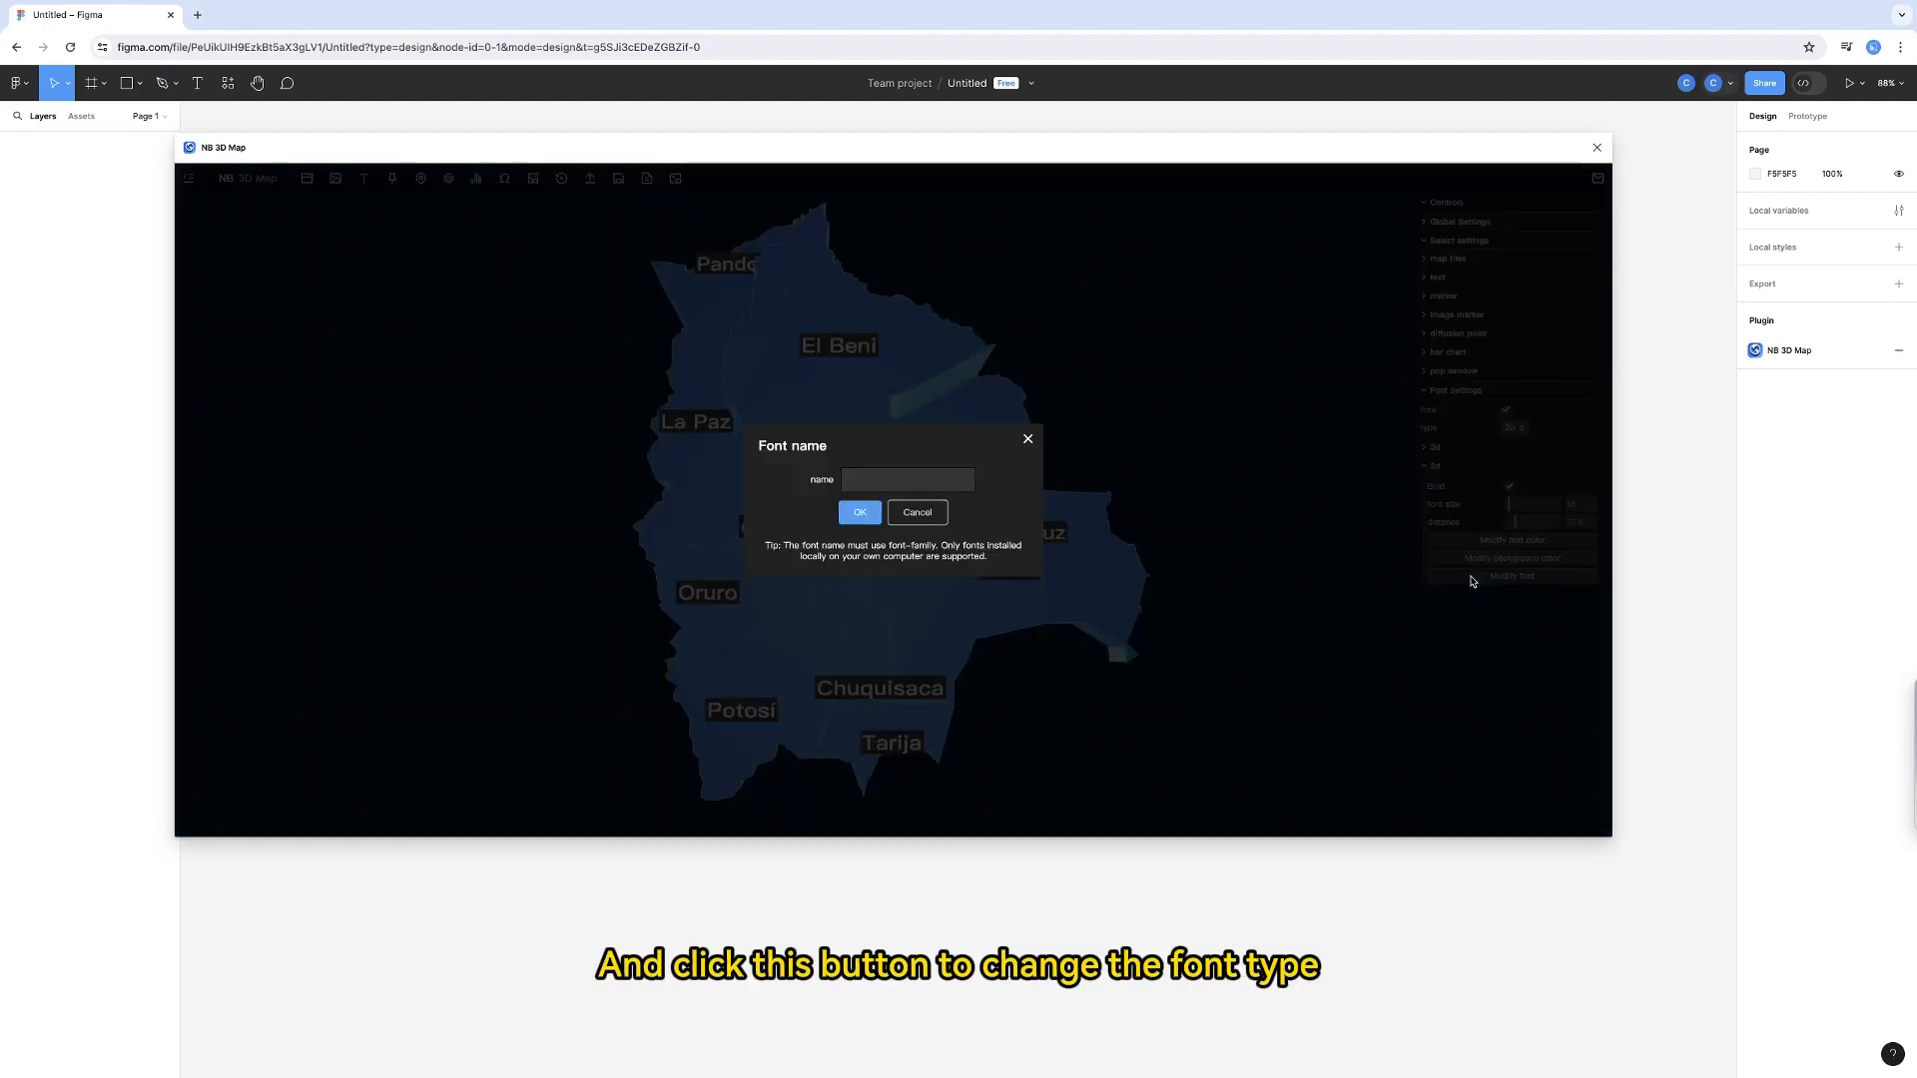
{"action": "left_click", "coordinate": [913, 512]}
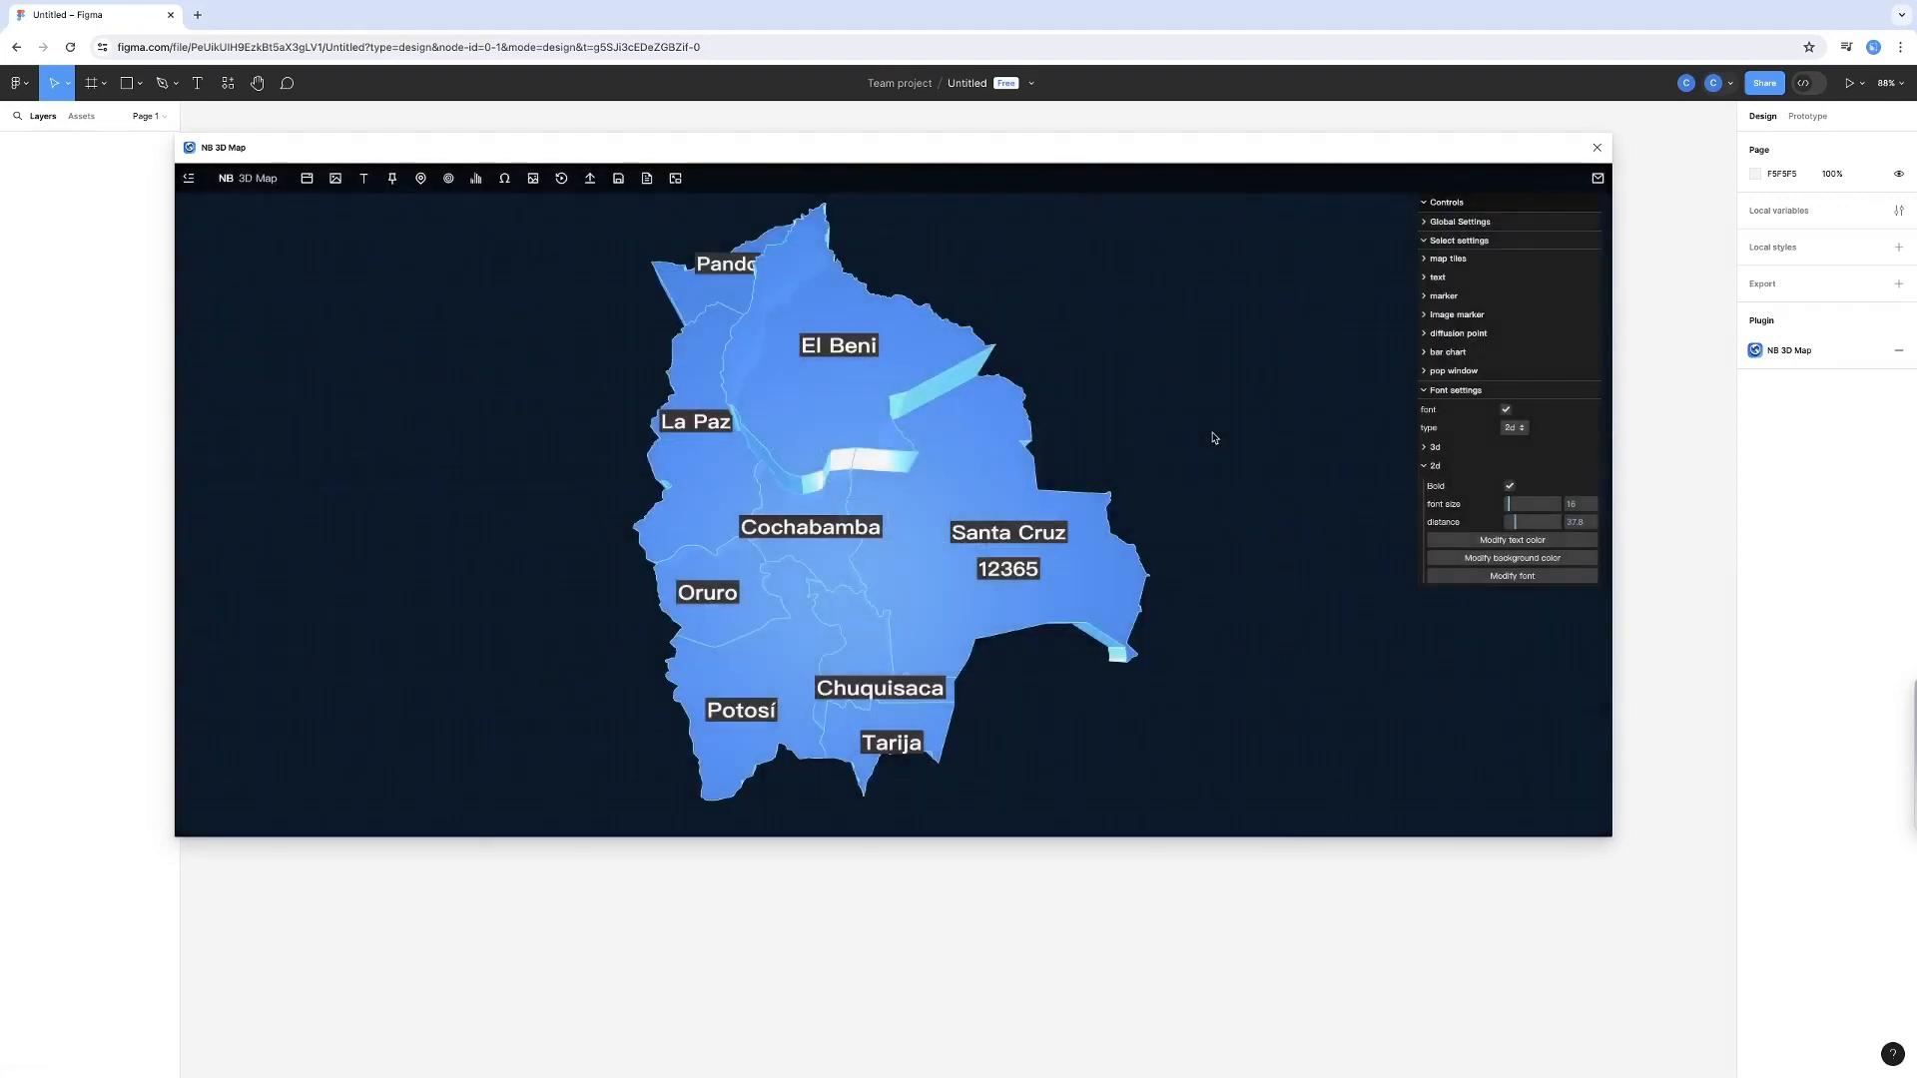
Switch the map labels' font type to 3d and reset the raised El Beni map tile to its normal thickness
{"action": "left_click", "coordinate": [1514, 427]}
{"action": "left_click", "coordinate": [1513, 442]}
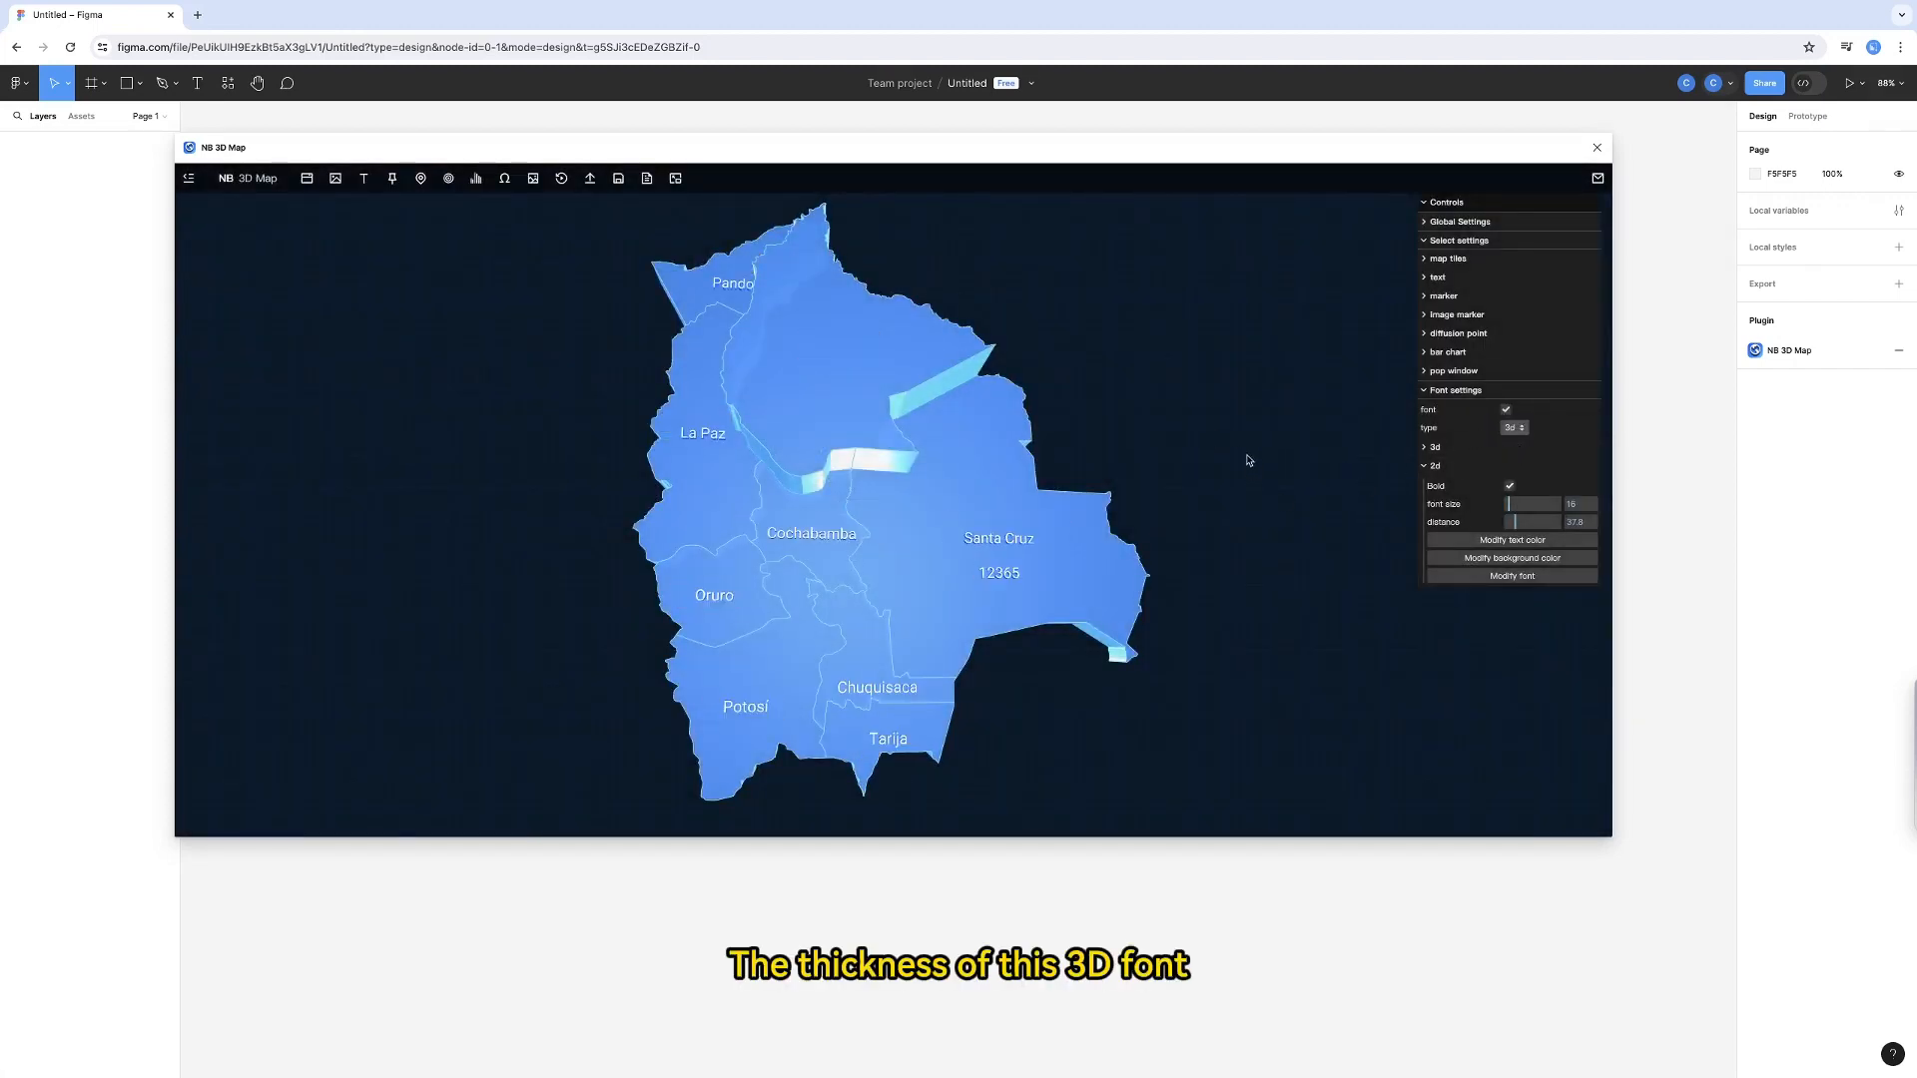
{"action": "left_click_drag", "start_coordinate": [1247, 459], "coordinate": [1277, 465]}
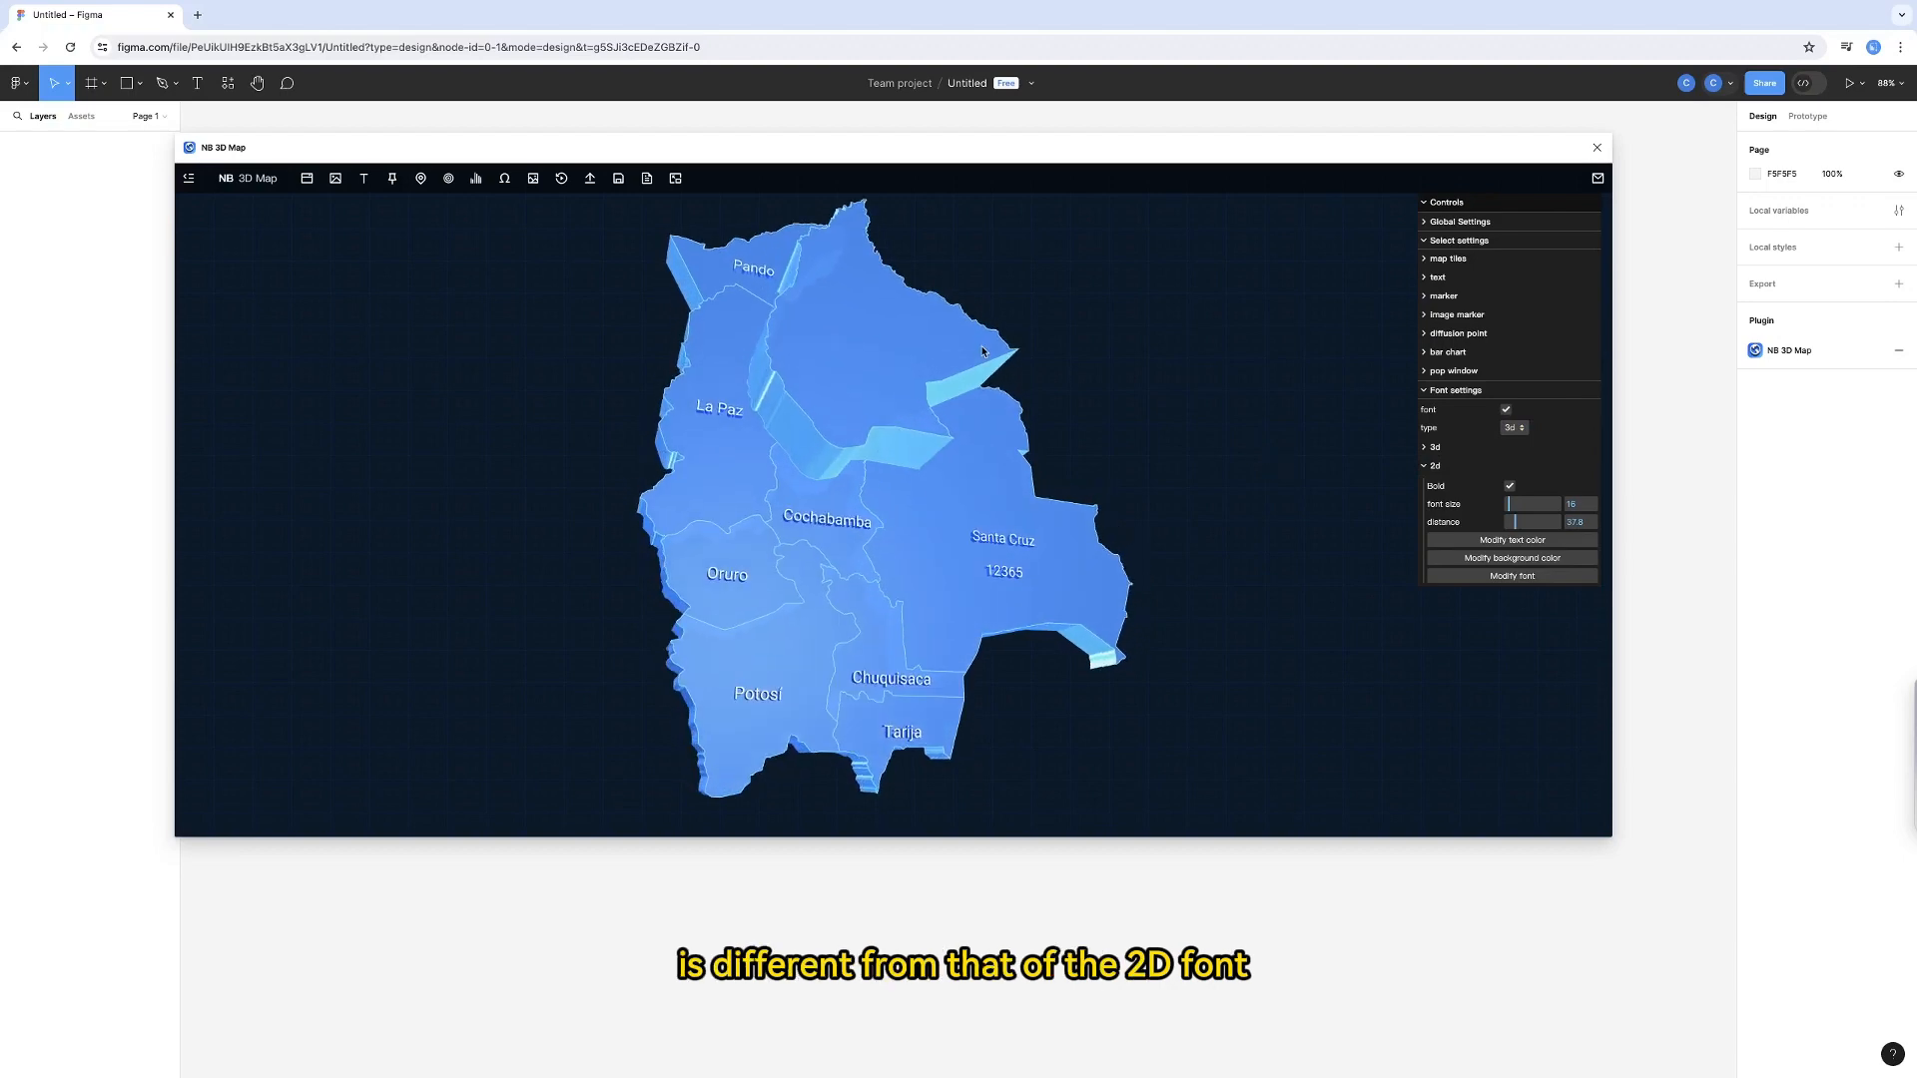
{"action": "left_click", "coordinate": [1459, 261]}
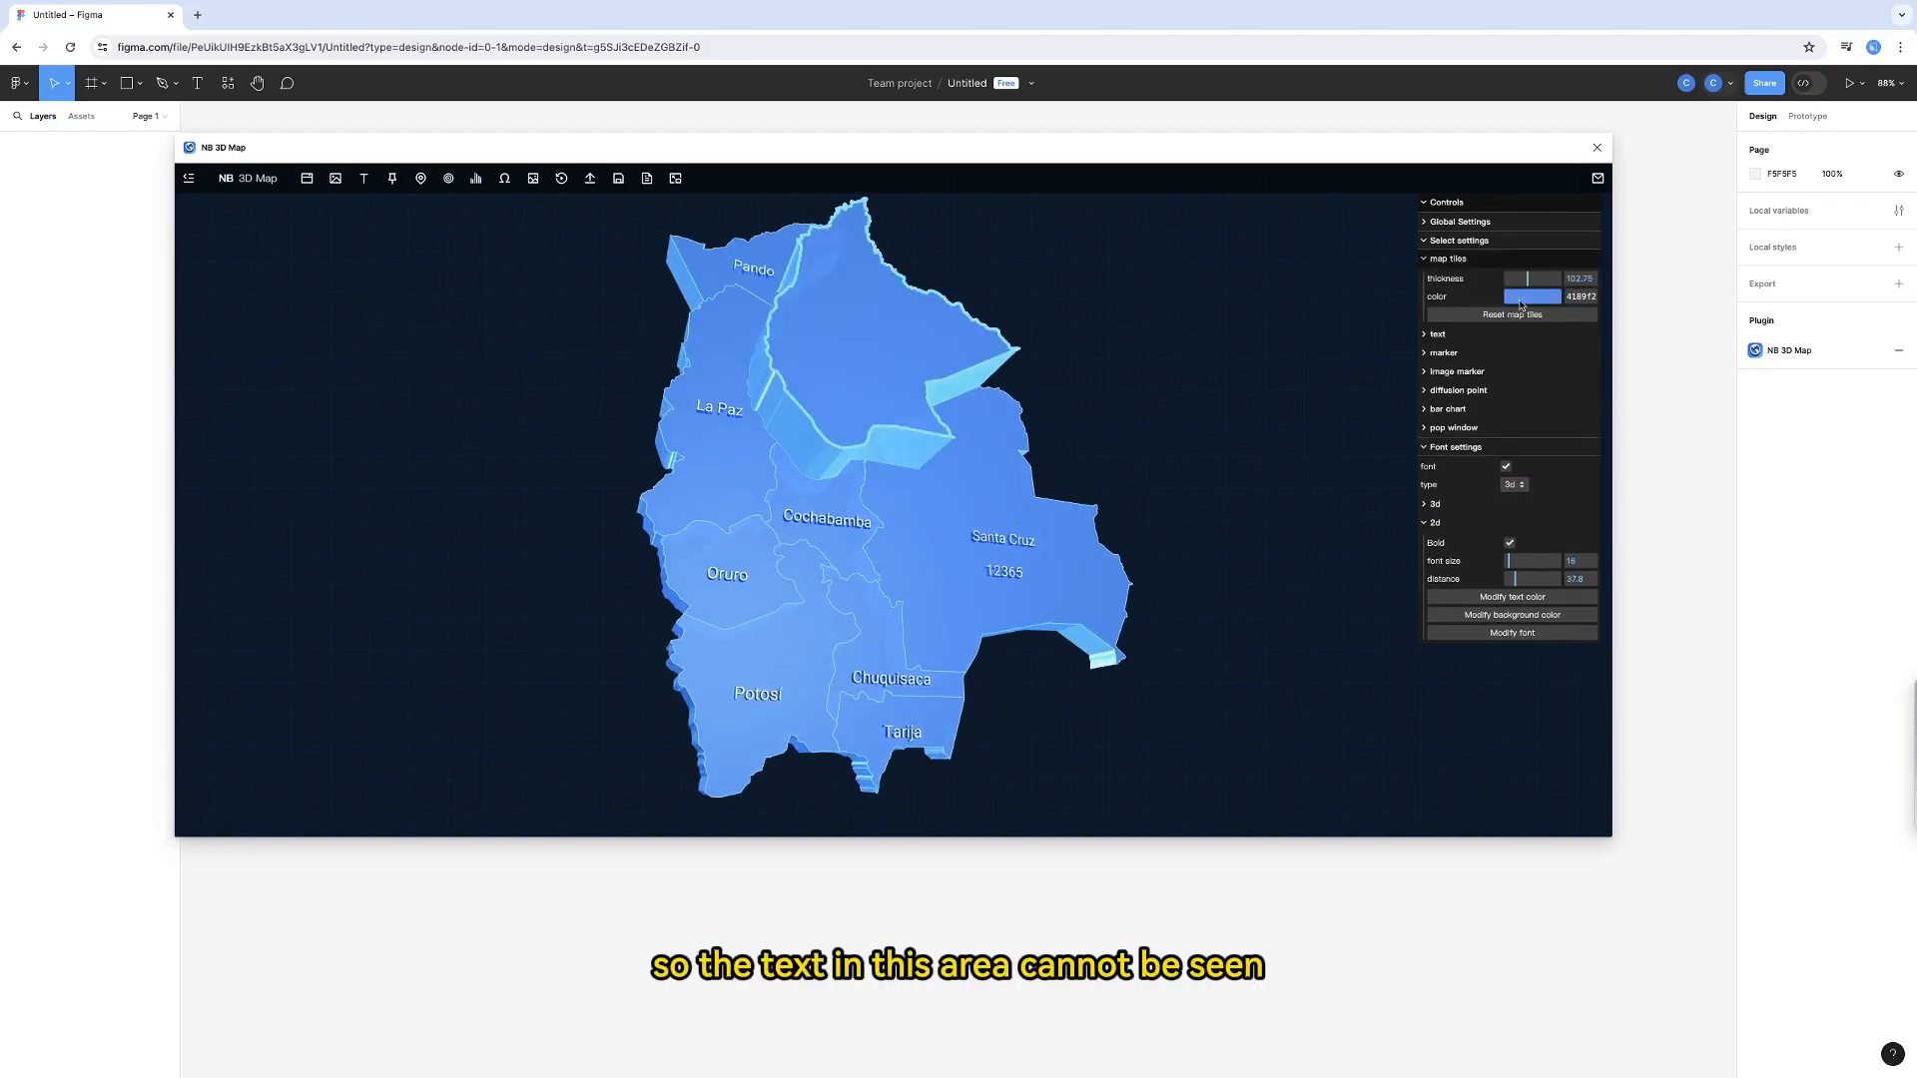
{"action": "left_click", "coordinate": [1516, 315]}
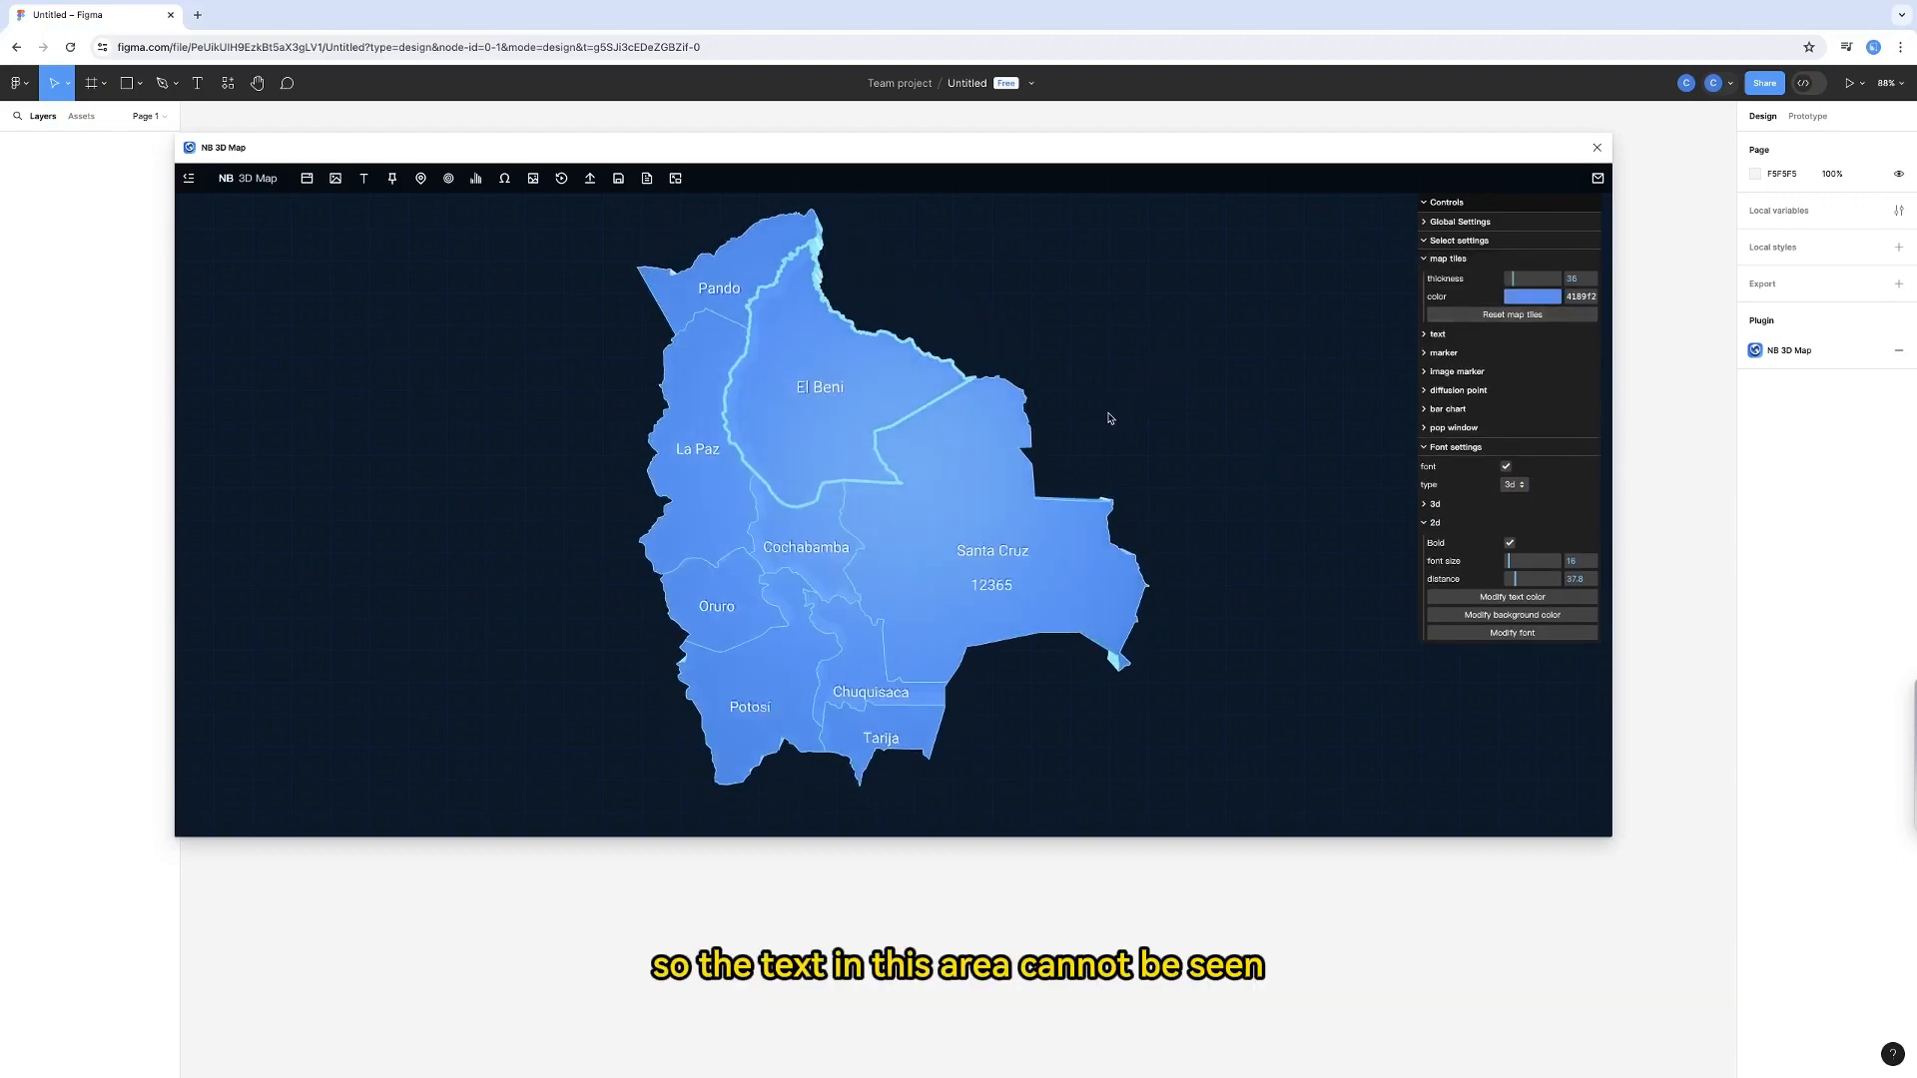
Keep Roboto as the 3D label font, and increase the font size and thickness of the 3D labels
{"action": "left_click", "coordinate": [1435, 522]}
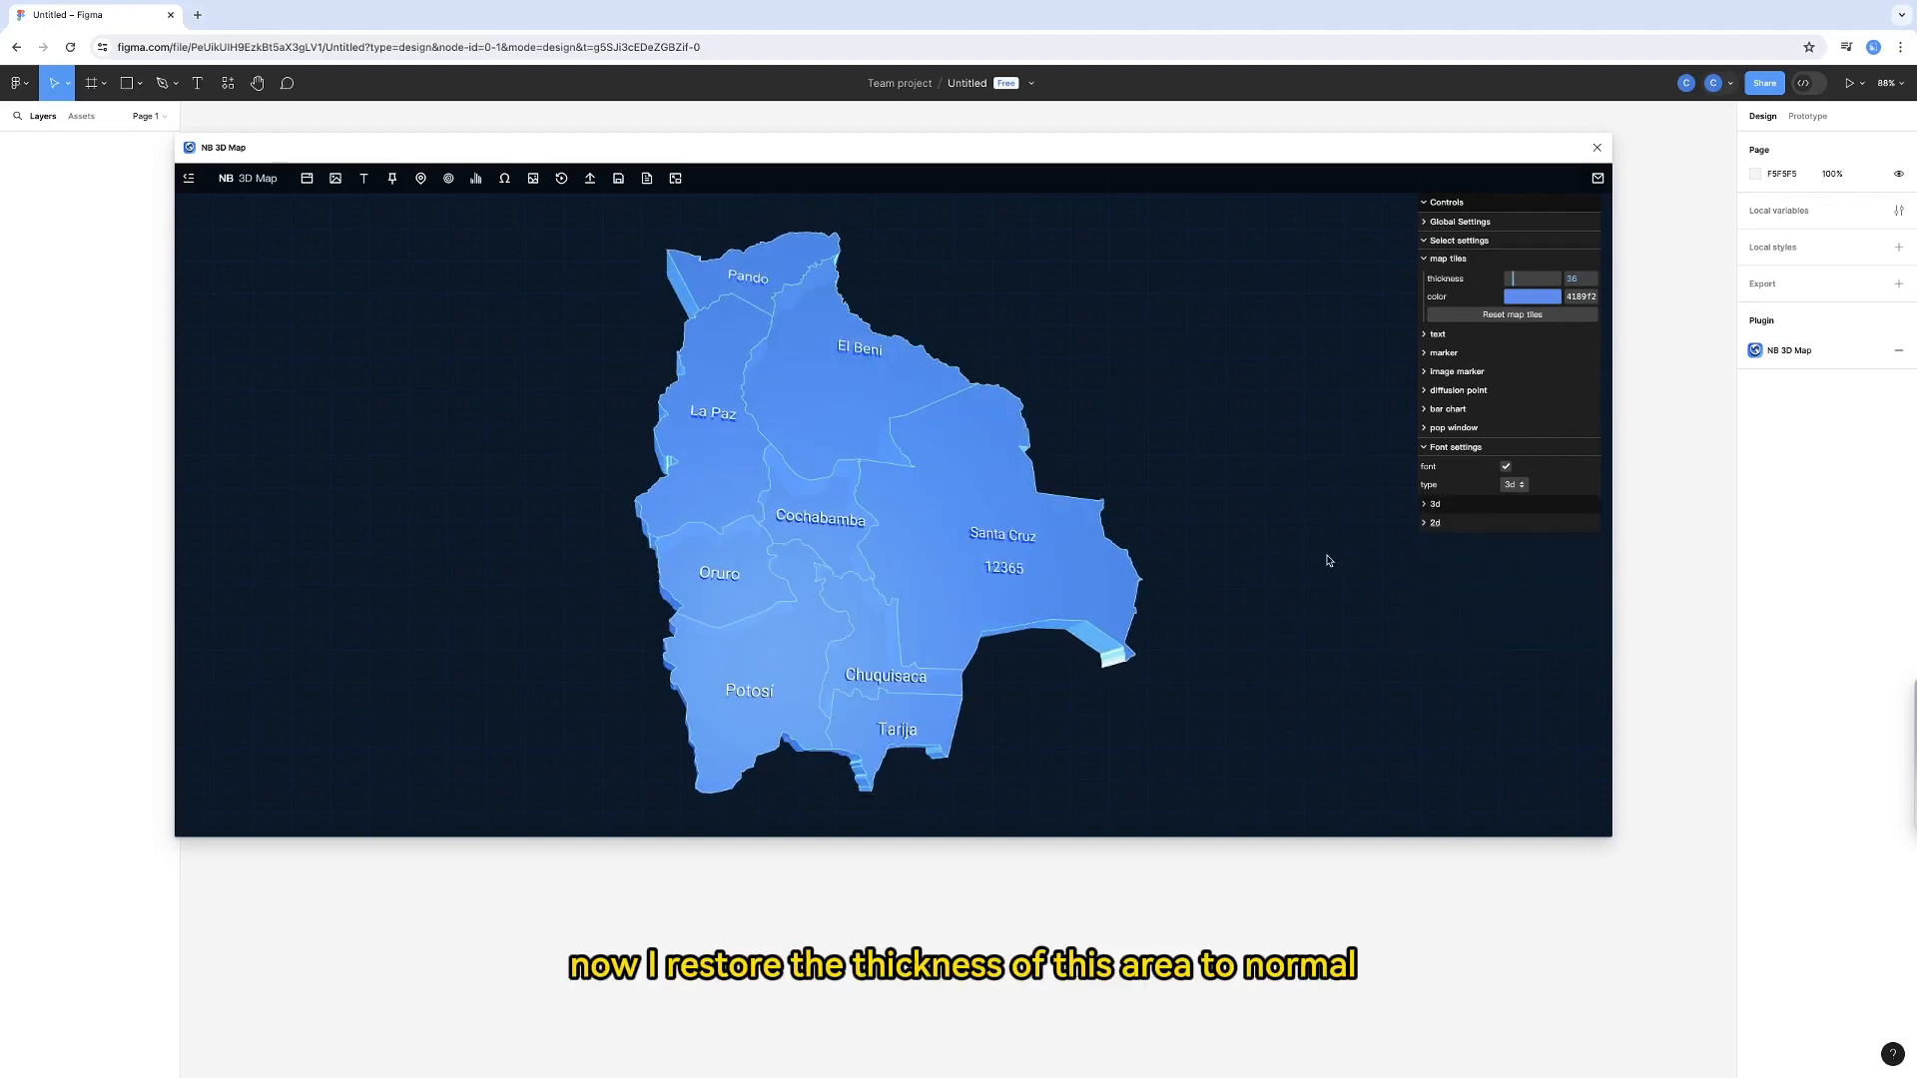
{"action": "left_click", "coordinate": [1435, 504]}
{"action": "left_click", "coordinate": [1518, 526]}
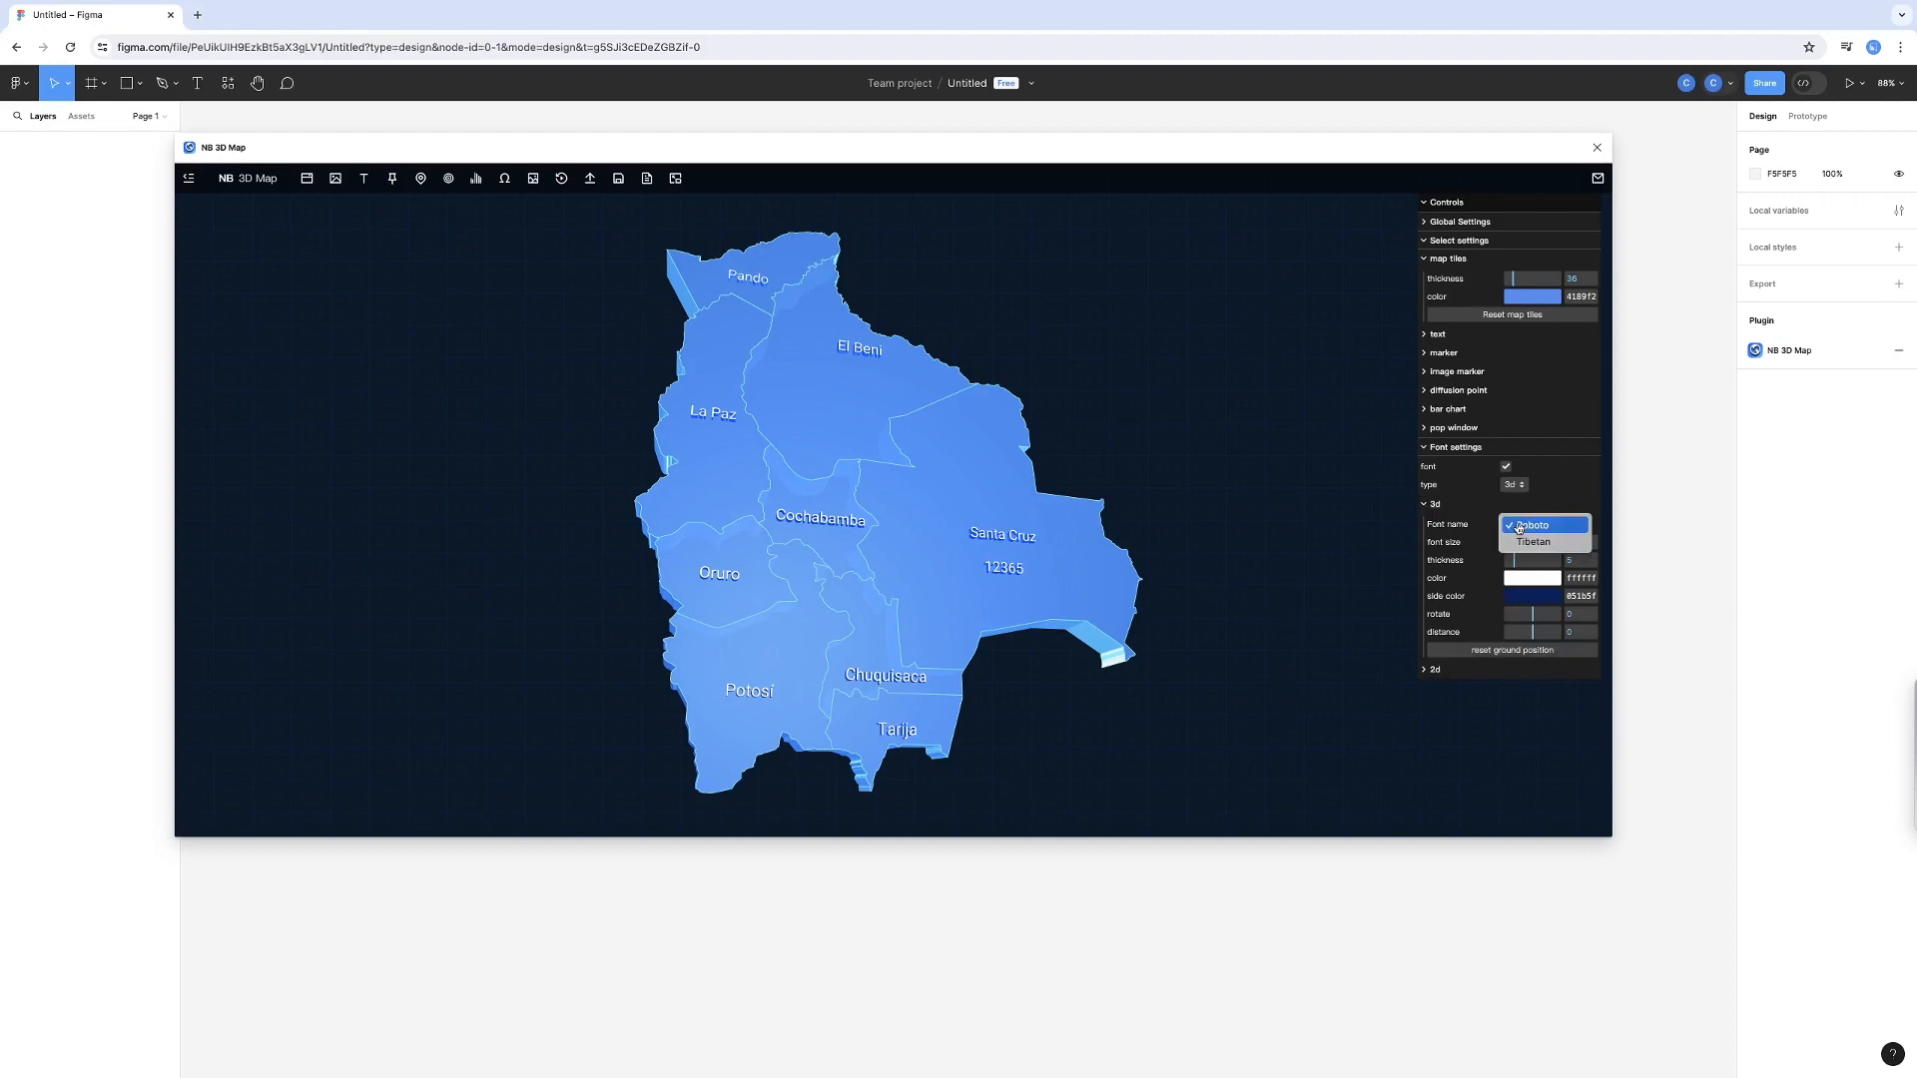
{"action": "left_click", "coordinate": [1276, 573]}
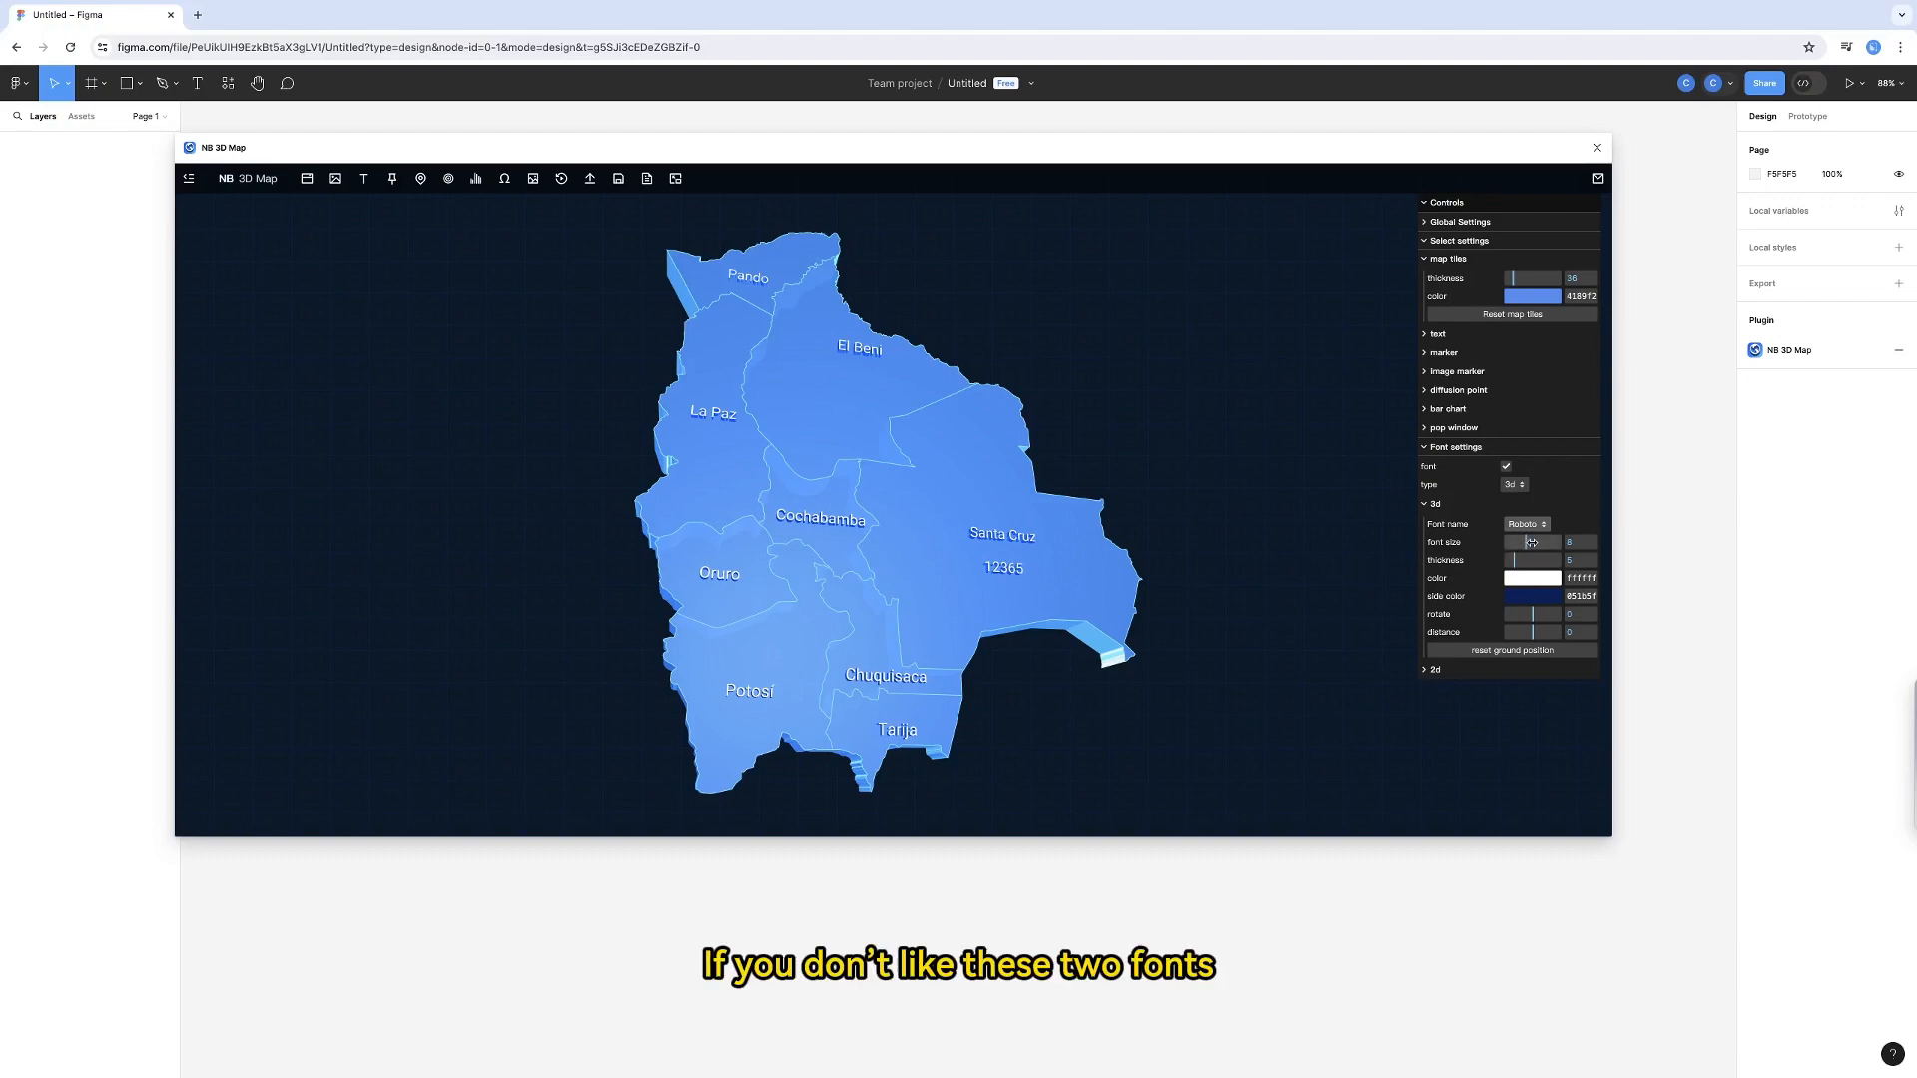
{"action": "mouse_move", "coordinate": [1531, 542]}
{"action": "left_mouse_down"}
{"action": "mouse_move", "coordinate": [1550, 560]}
{"action": "mouse_move", "coordinate": [1526, 560]}
{"action": "left_mouse_up"}
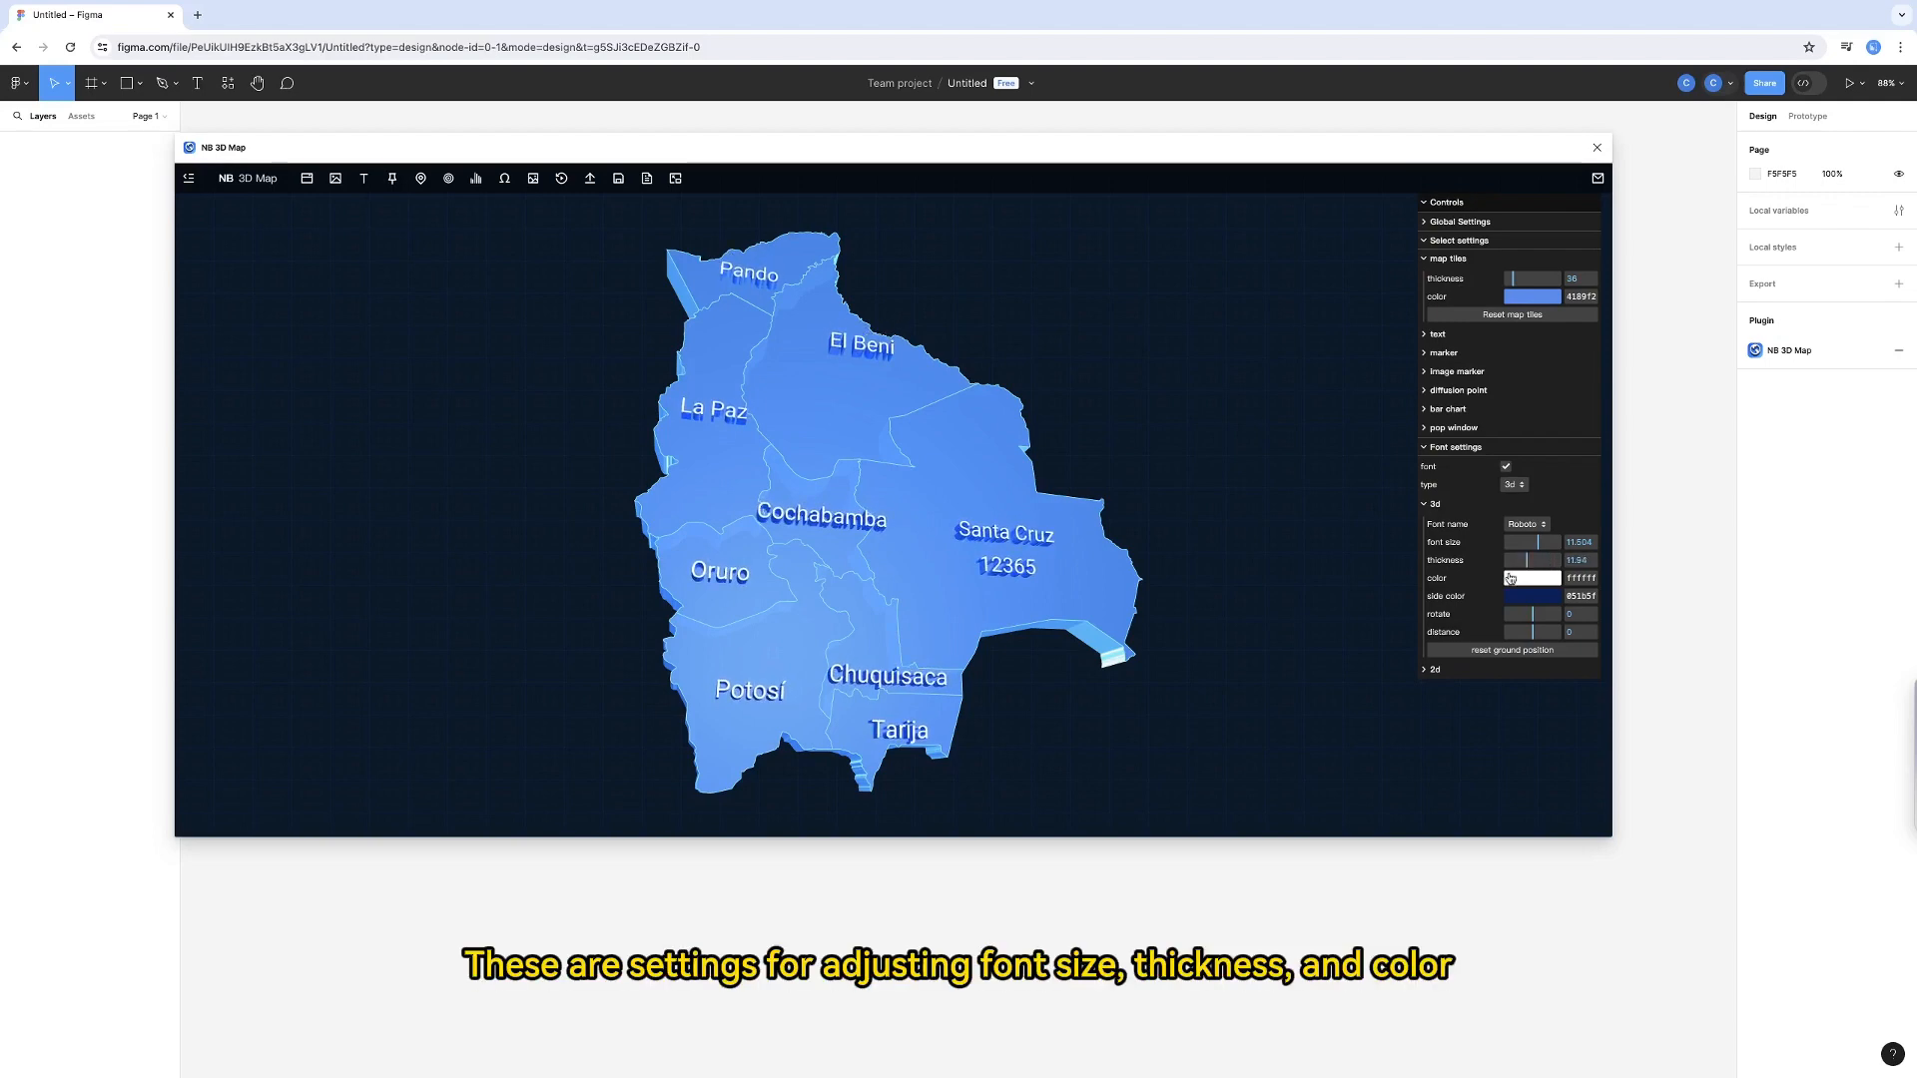
Set the face color of the 3D map labels to yellow e0ce00
{"action": "left_click", "coordinate": [1518, 582]}
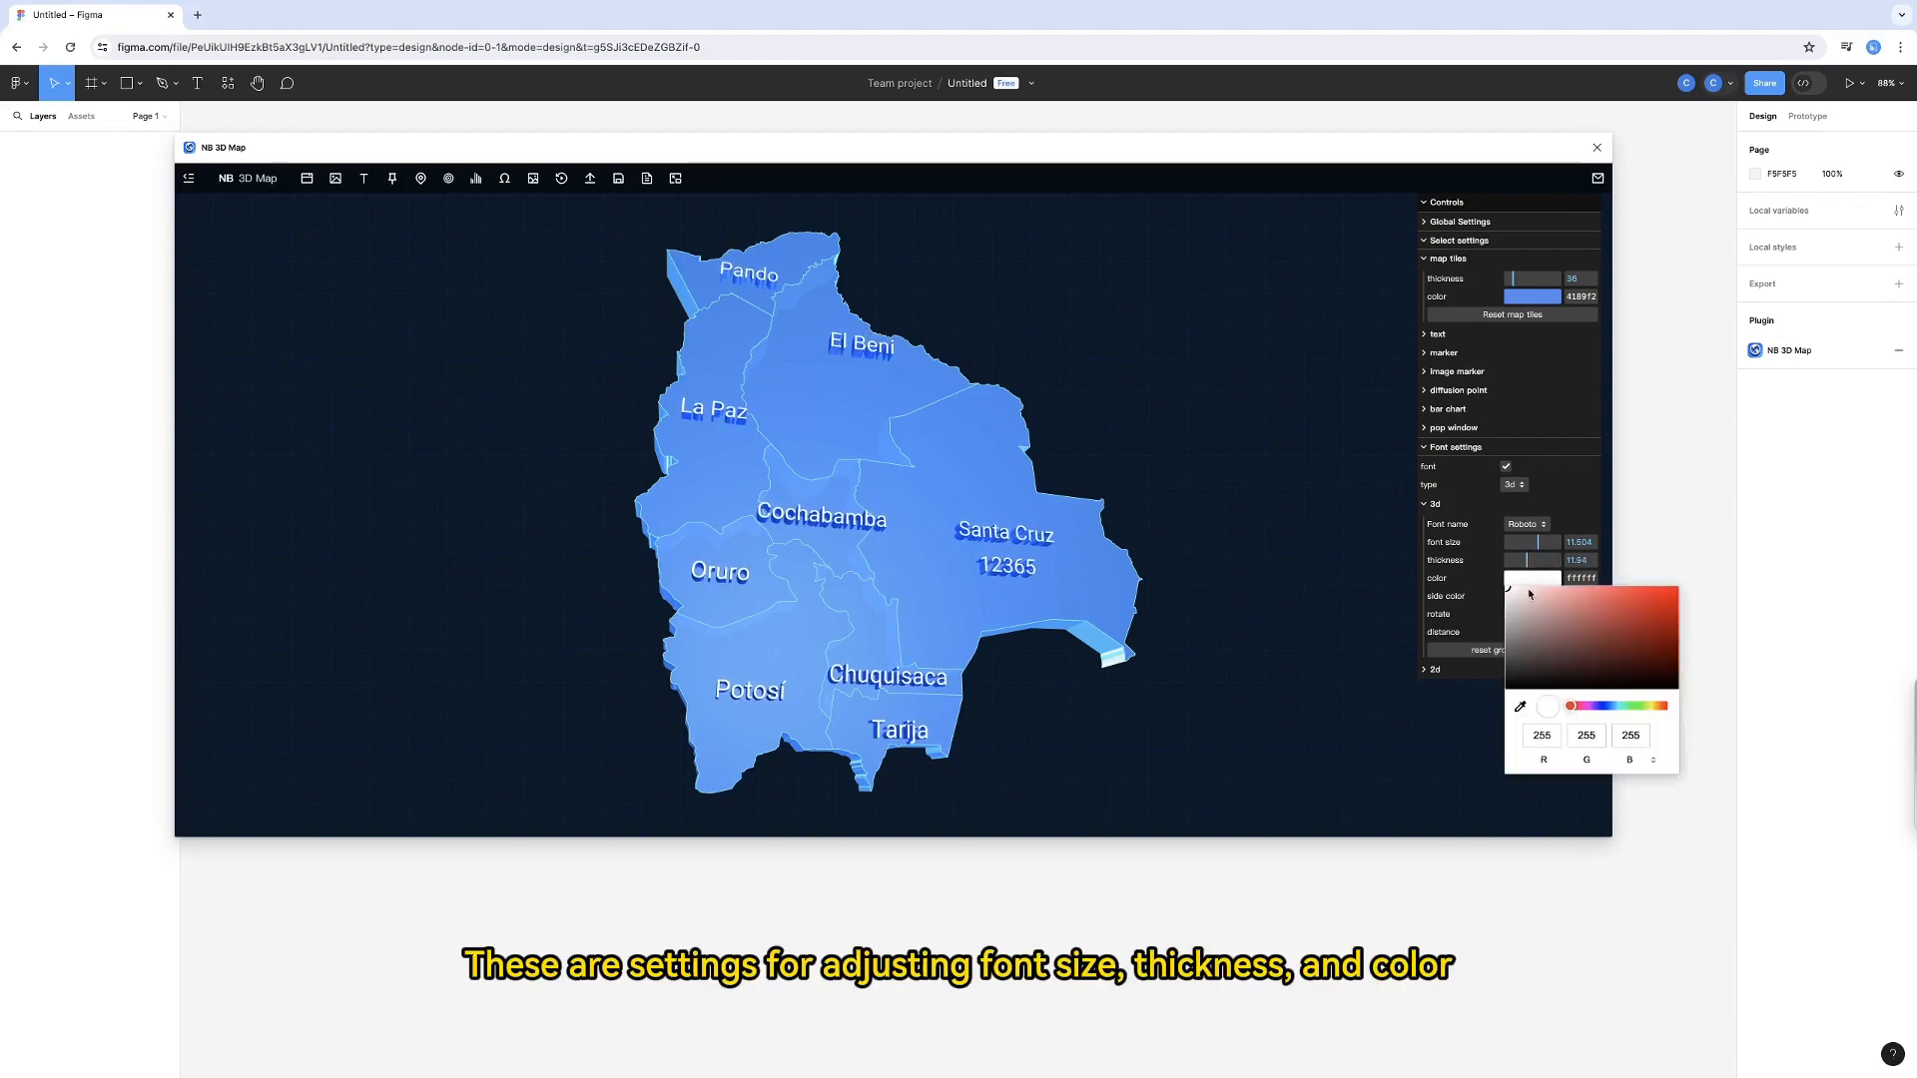
{"action": "left_click", "coordinate": [1653, 708]}
{"action": "left_click_drag", "start_coordinate": [1668, 595], "coordinate": [1674, 601]}
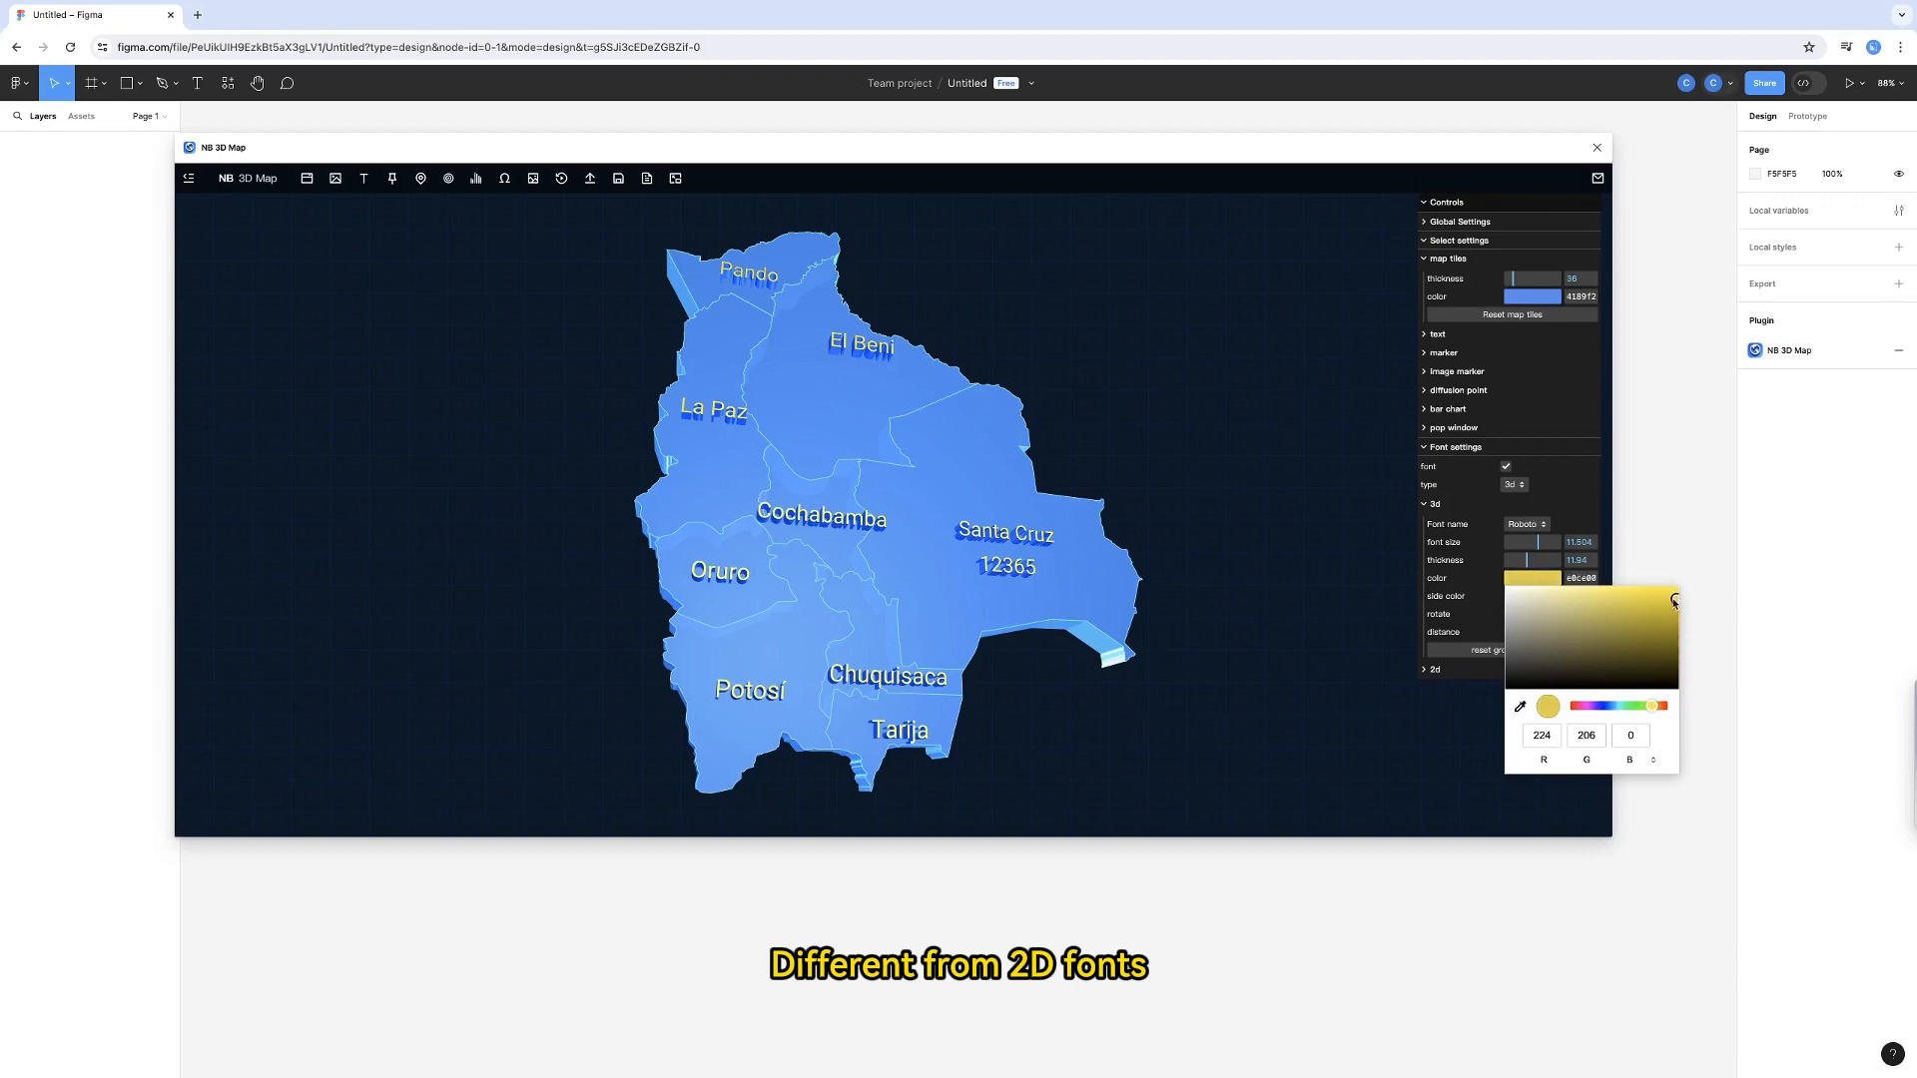
{"action": "left_click", "coordinate": [1441, 693]}
Set the side color of the 3D map labels to dark blue 0b0561
{"action": "left_click", "coordinate": [1528, 599]}
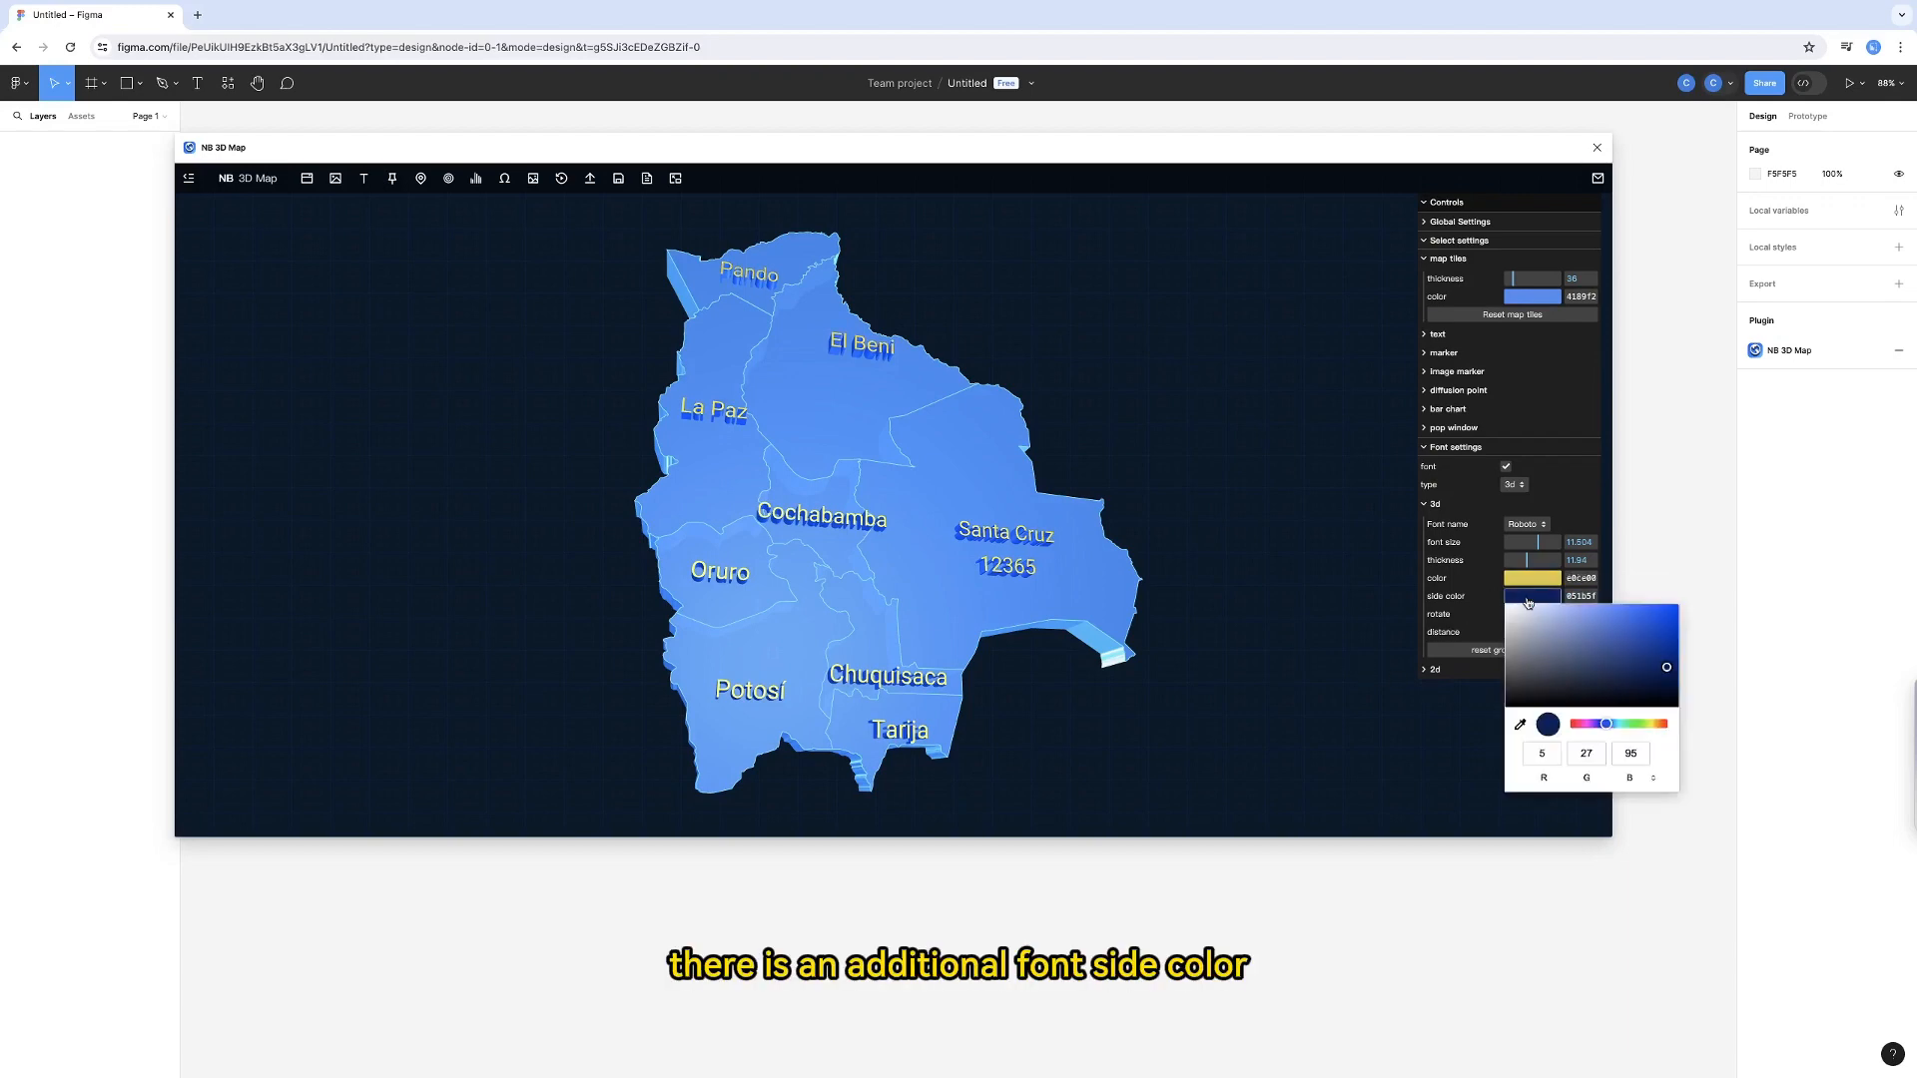
{"action": "left_click_drag", "start_coordinate": [1668, 730], "coordinate": [1601, 725]}
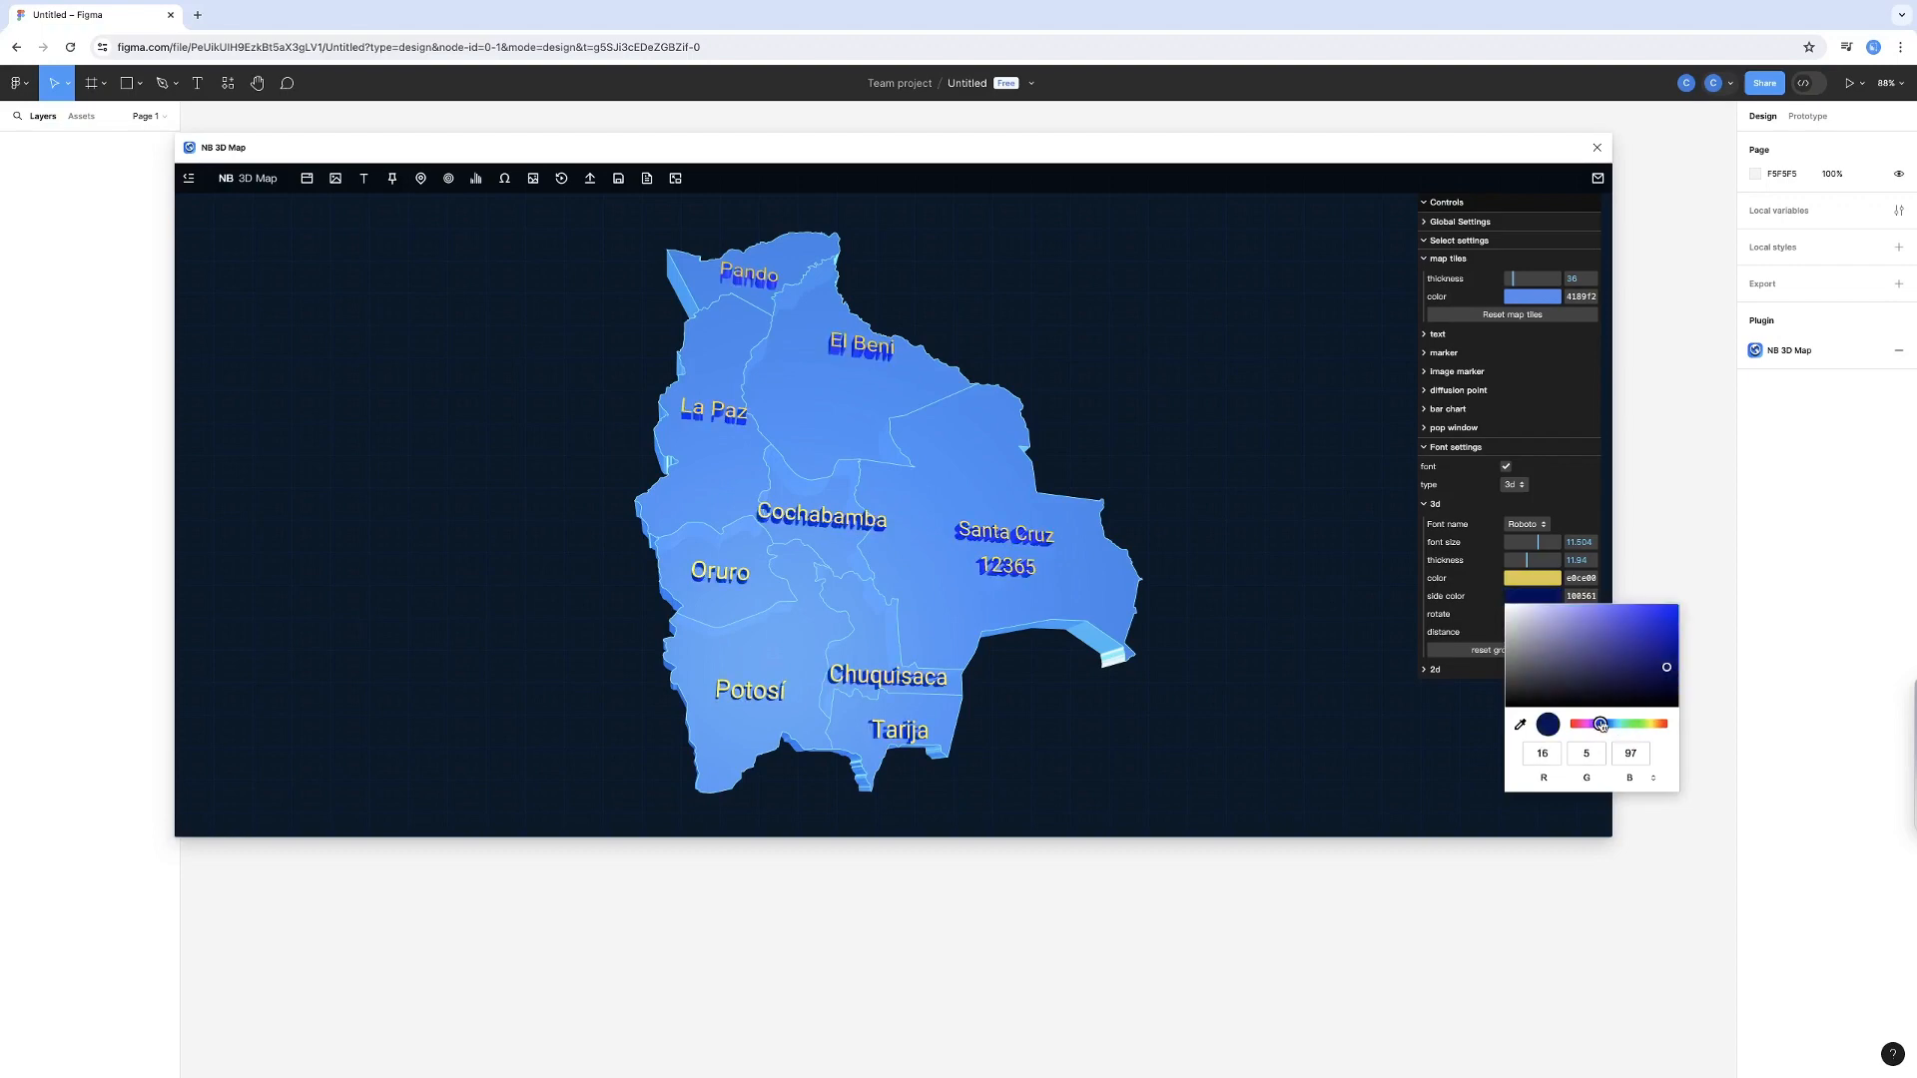
{"action": "left_click", "coordinate": [1309, 622]}
Rotate the 3D map labels slightly and raise them to a distance of 29
{"action": "left_click_drag", "start_coordinate": [1534, 614], "coordinate": [1535, 632]}
{"action": "left_click_drag", "start_coordinate": [1197, 557], "coordinate": [1215, 523]}
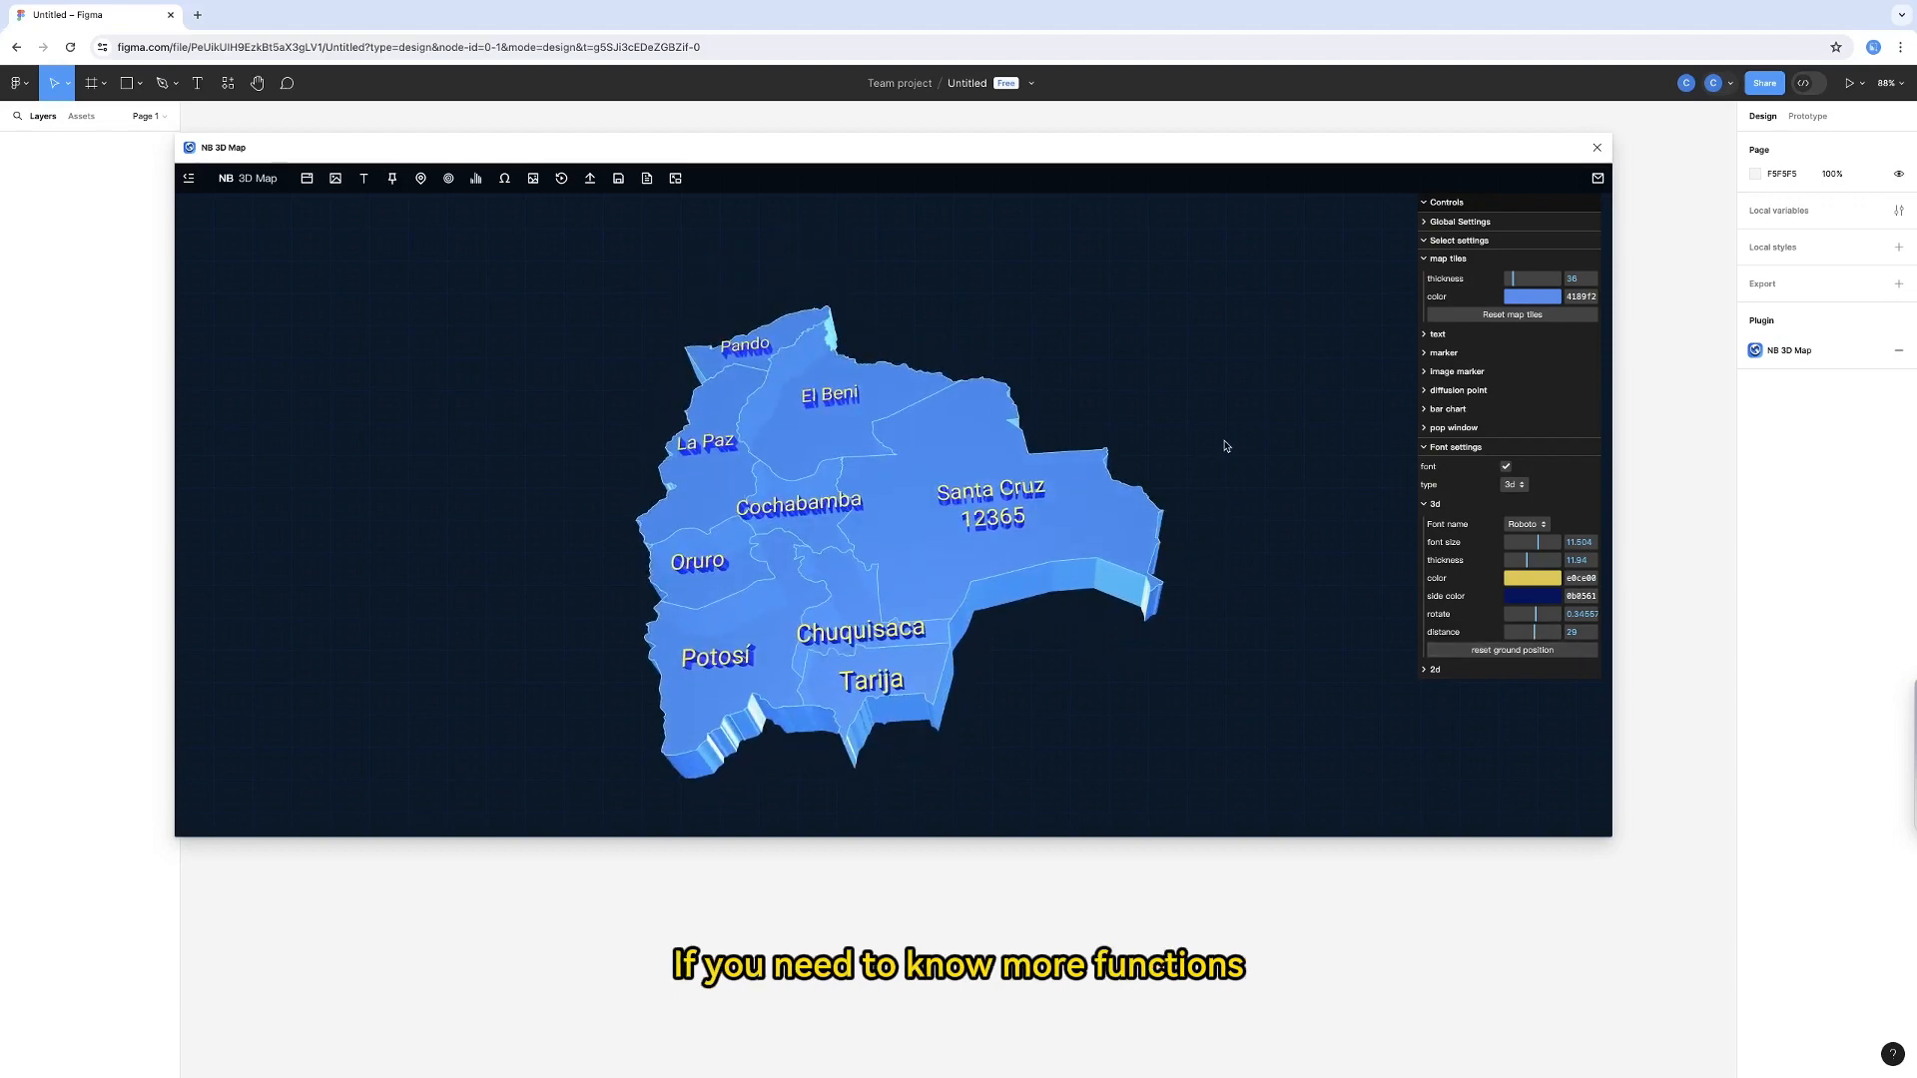